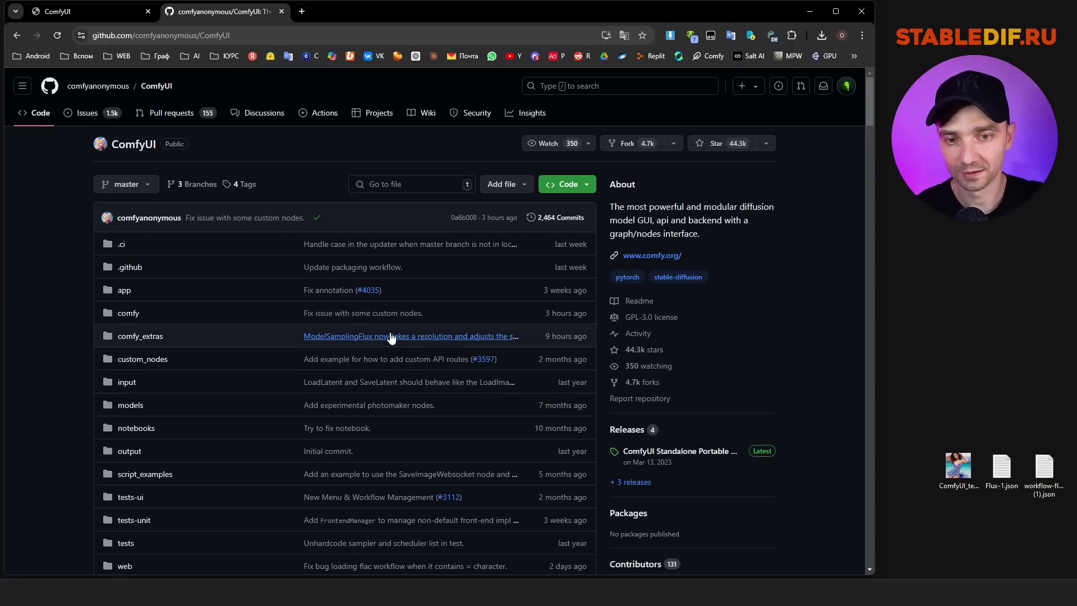
# - Download the portable standalone Windows build from the direct link in the Installing section of the ComfyUI README
pyautogui.scroll(-5, 391, 334)
pyautogui.scroll(-15, 391, 336)
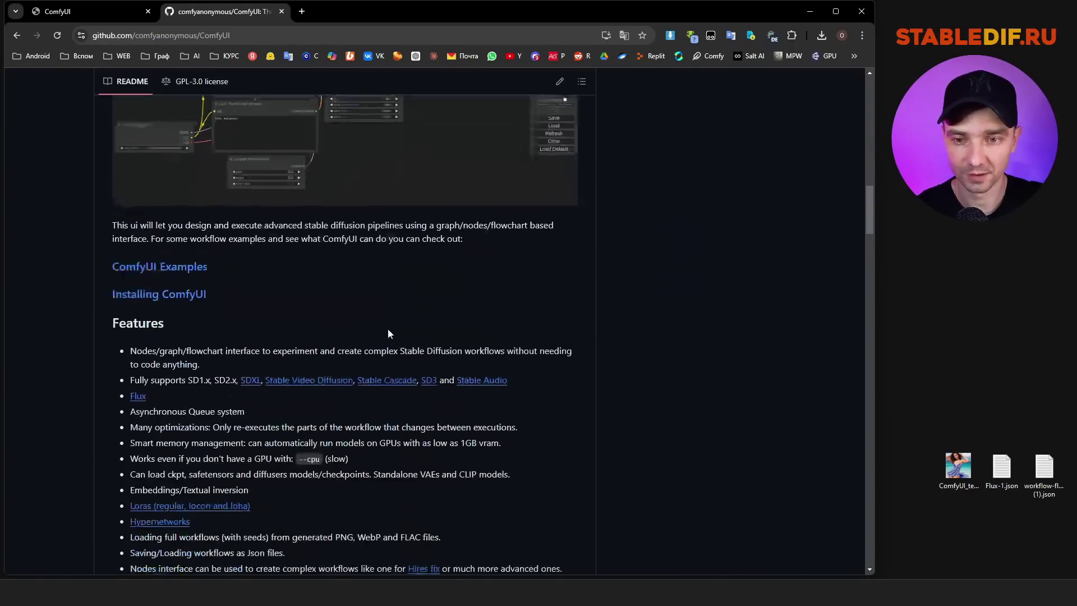
pyautogui.scroll(-12, 389, 331)
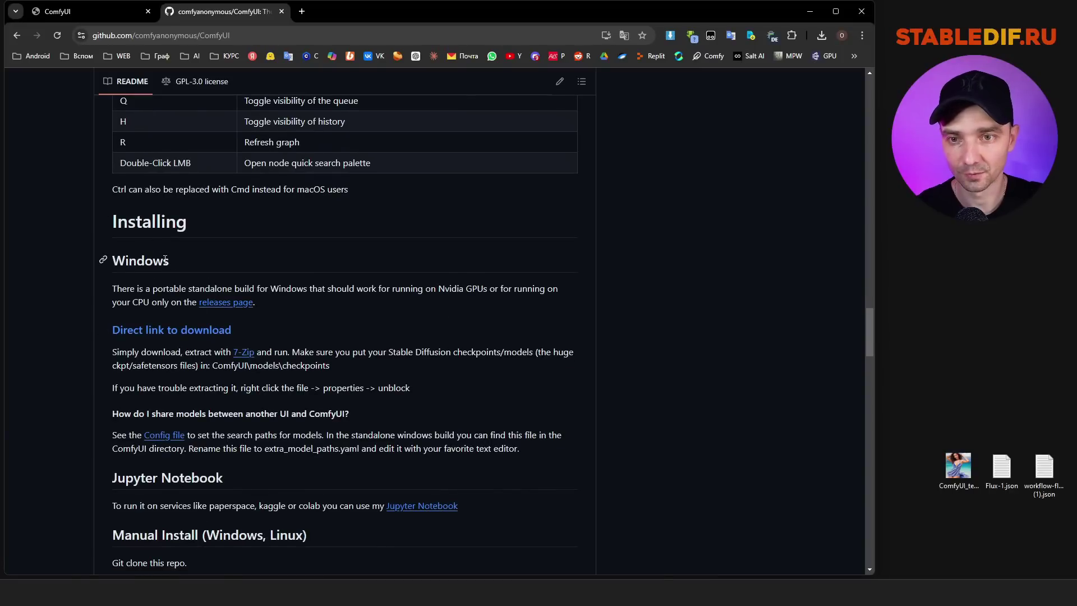
pyautogui.click(176, 335)
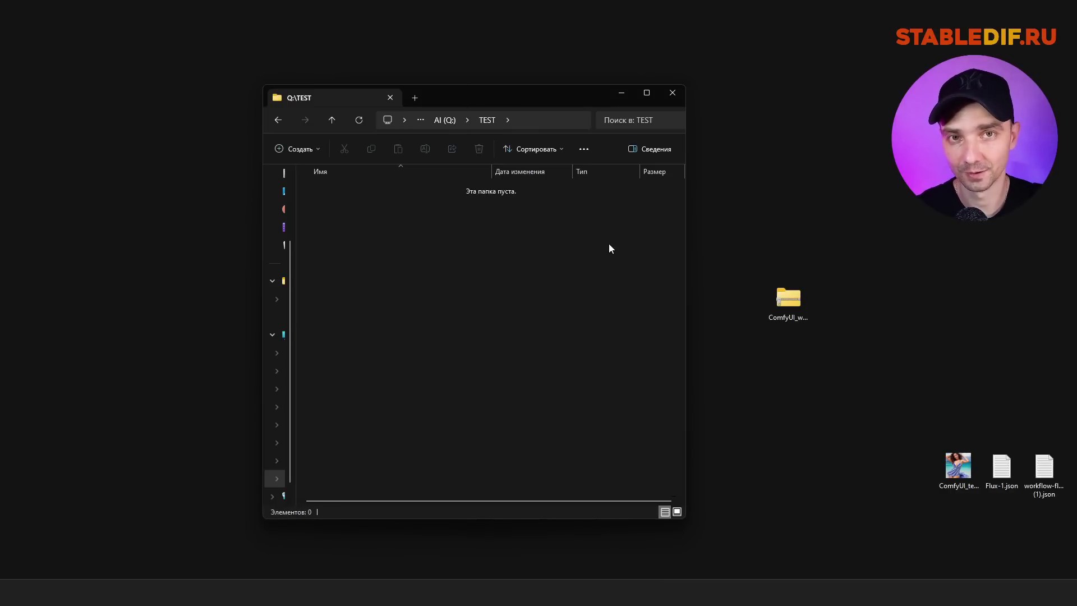
# - Move the ComfyUI archive from the desktop into the Q:\TEST folder and check the folder's path
pyautogui.moveTo(791, 303); pyautogui.dragTo(487, 289)
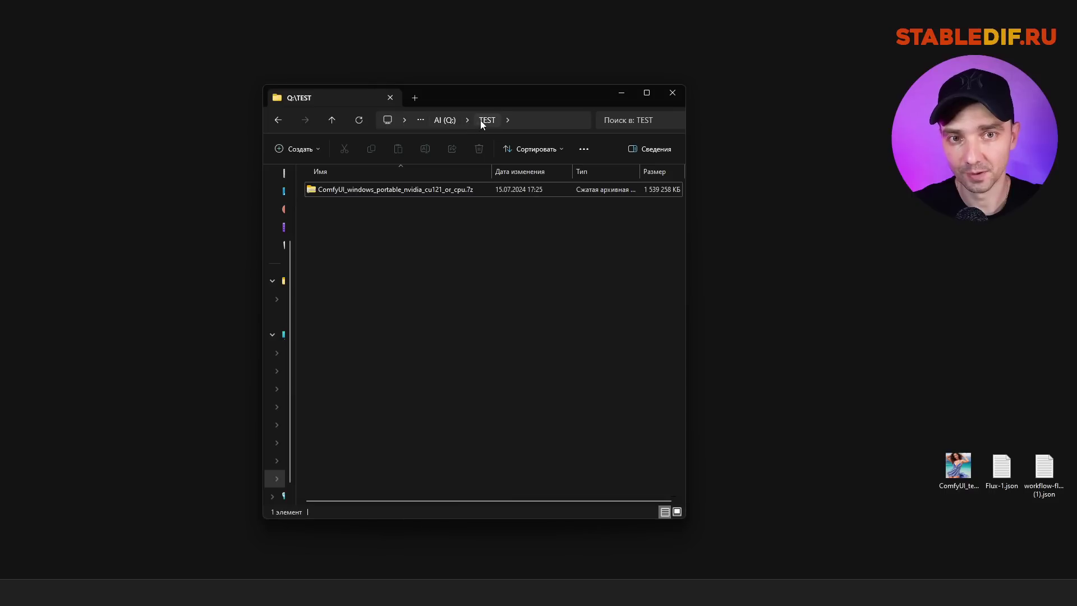
pyautogui.click(523, 121)
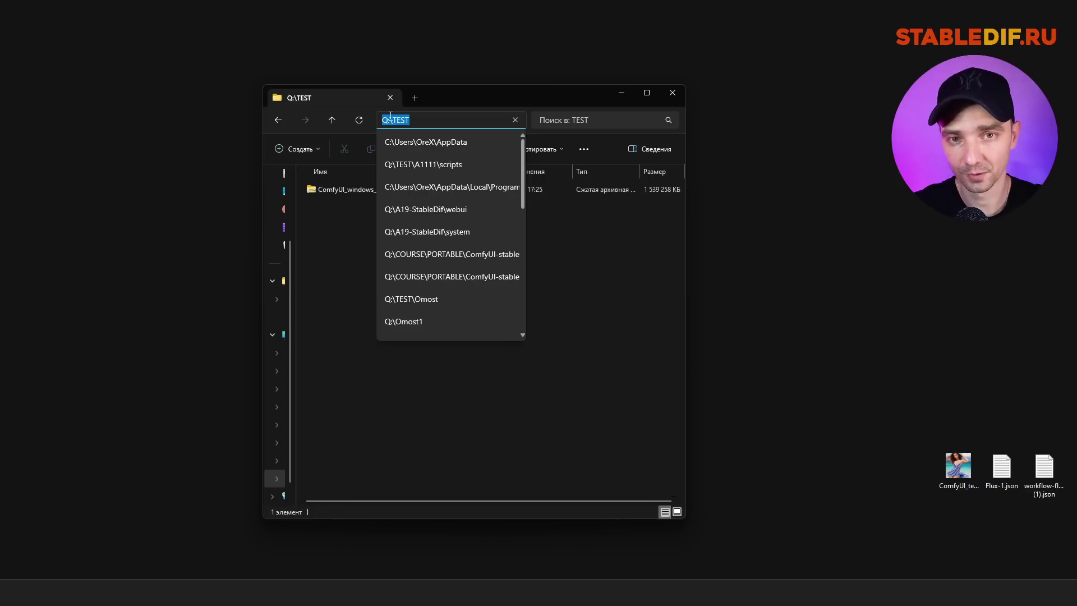
pyautogui.click(339, 240)
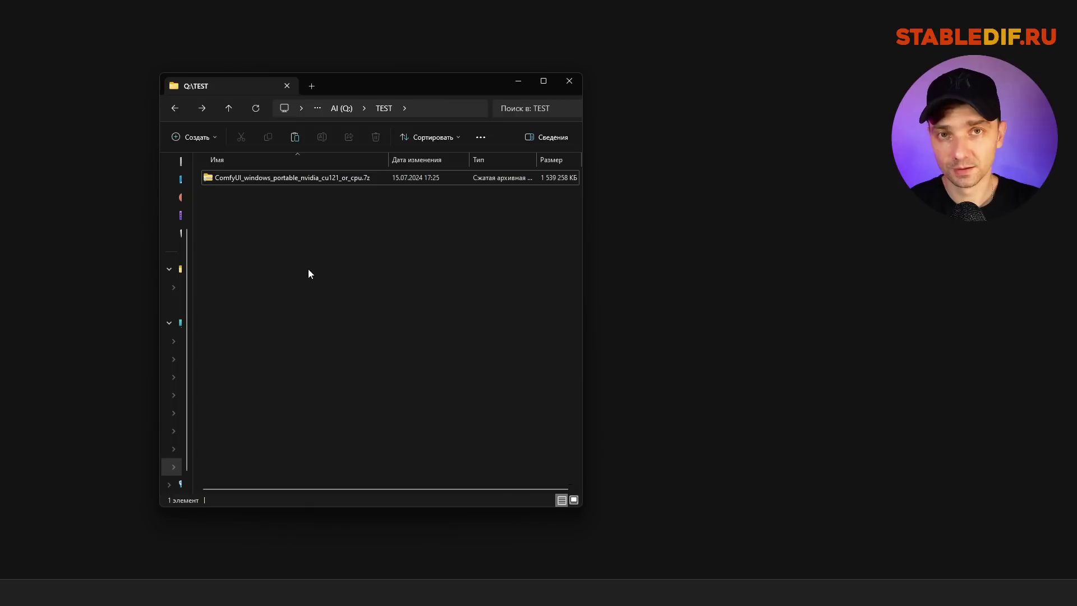
# - Extract ComfyUI_windows_portable_nvidia_cu121_or_cpu.7z with 7-Zip into a folder of the same name
pyautogui.rightClick(276, 179)
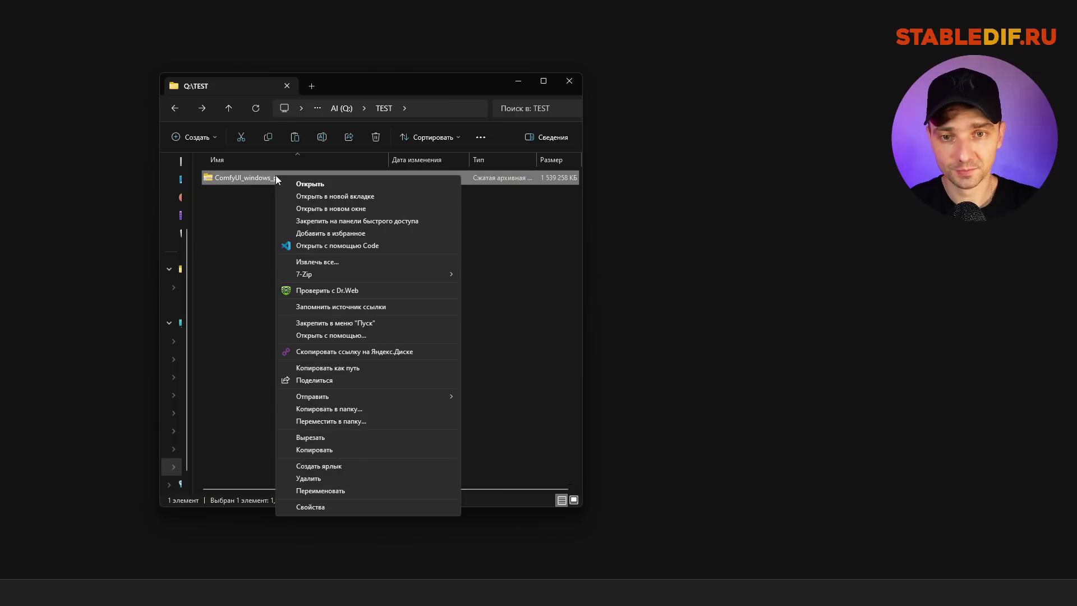
pyautogui.moveTo(364, 275)
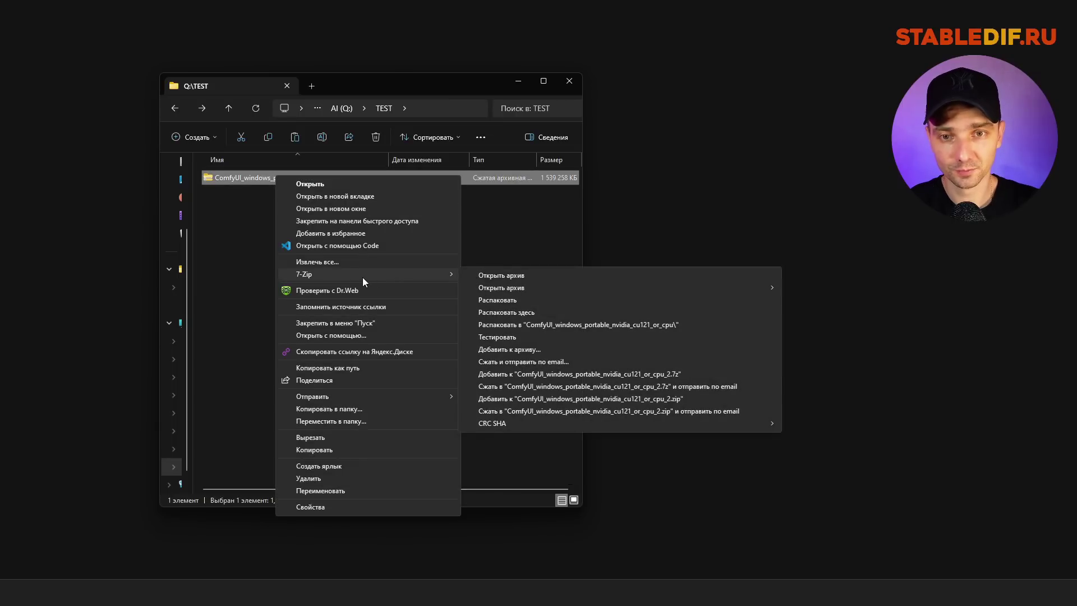
pyautogui.click(514, 302)
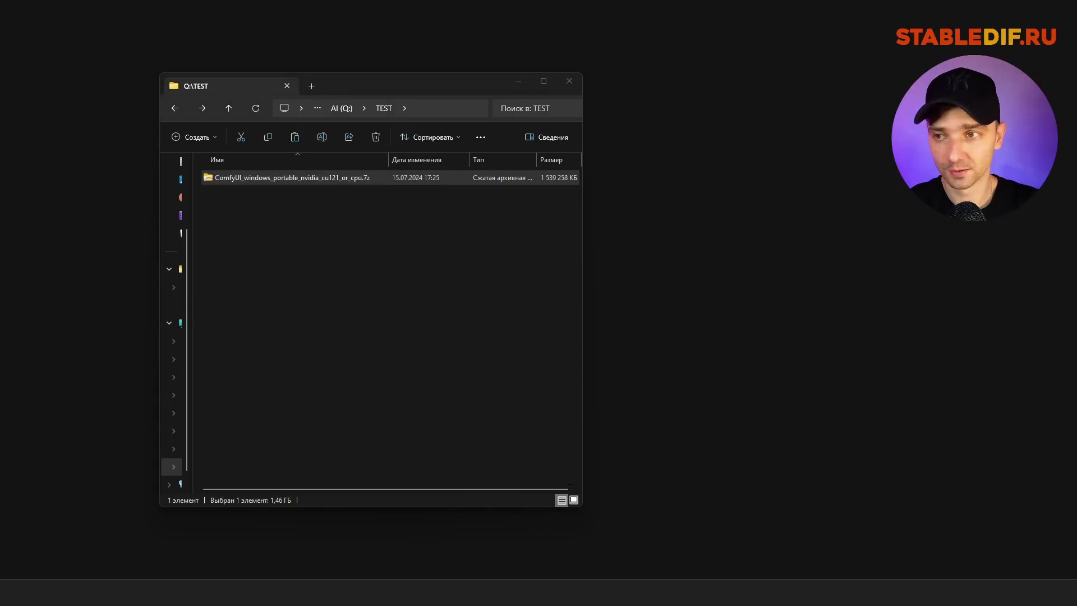
pyautogui.click(364, 383)
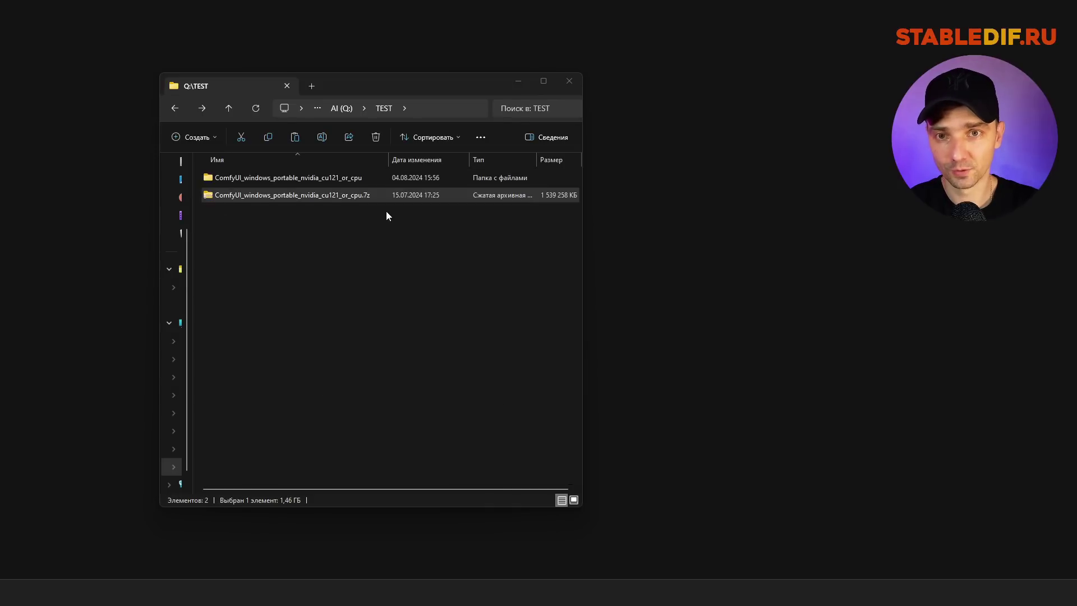
# - Move the ComfyUI_windows_portable folder out of the extracted folder up into Q:\TEST
pyautogui.doubleClick(310, 179)
pyautogui.rightClick(267, 180)
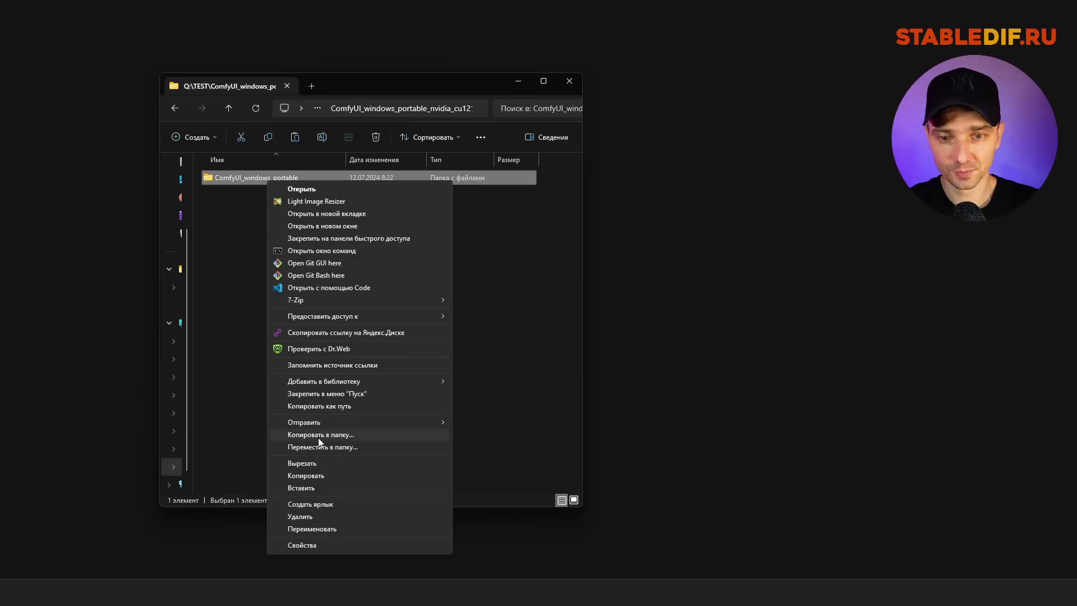
pyautogui.click(318, 464)
pyautogui.click(174, 107)
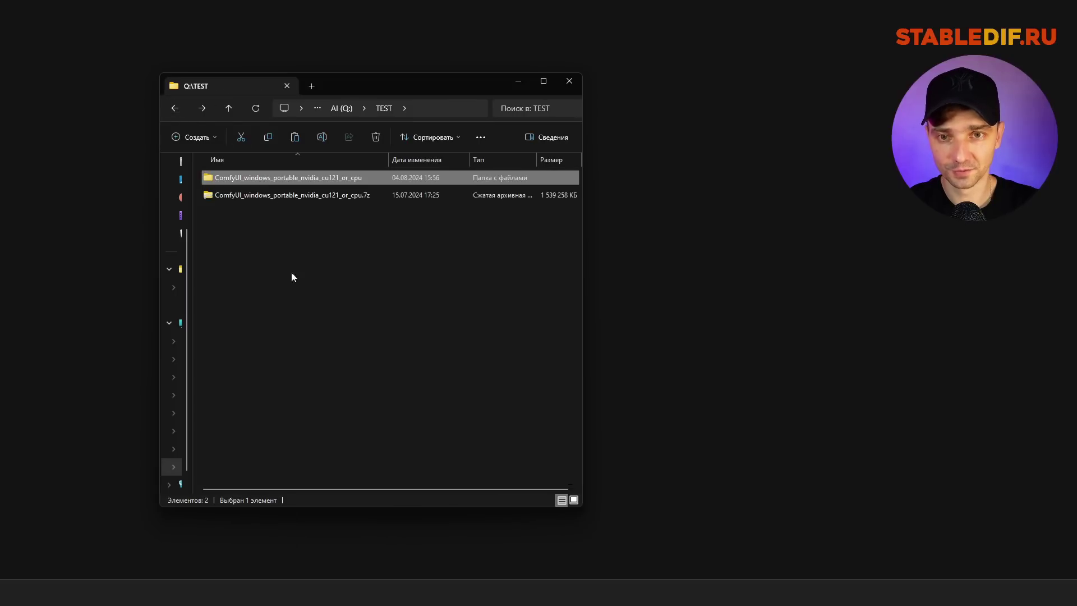
pyautogui.rightClick(279, 260)
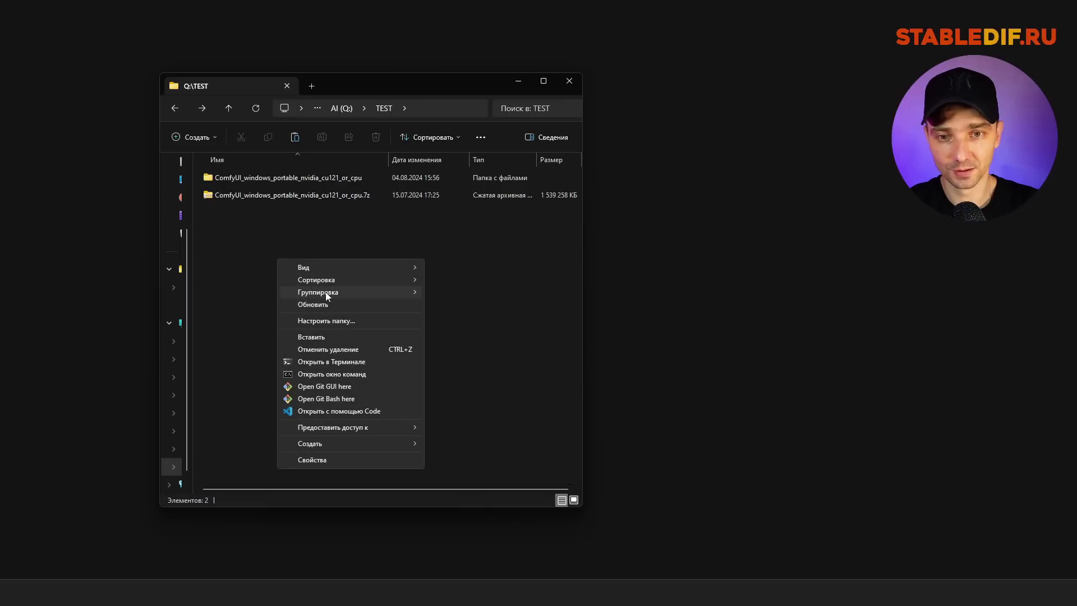
pyautogui.click(326, 336)
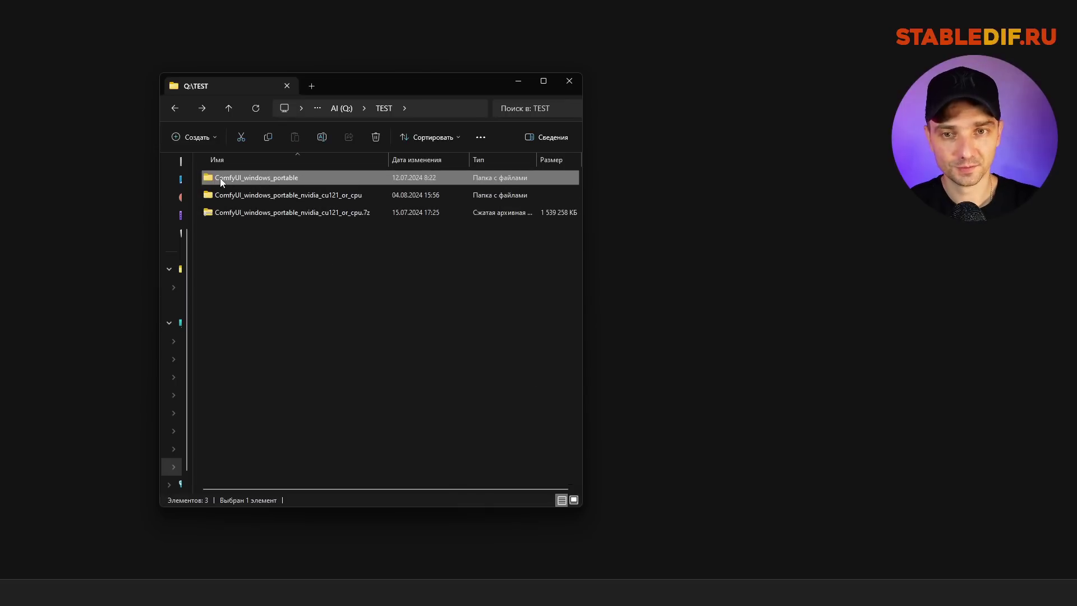
# - Check the contents of the extracted ComfyUI_windows_portable_nvidia_cu121_or_cpu folder and delete that folder
pyautogui.click(292, 196)
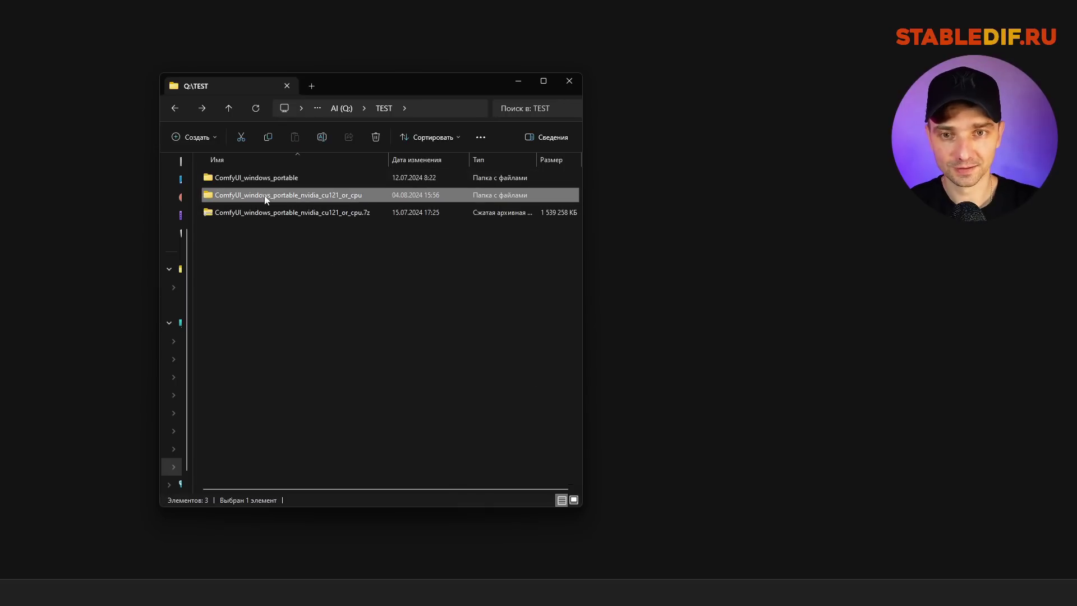
pyautogui.doubleClick(304, 197)
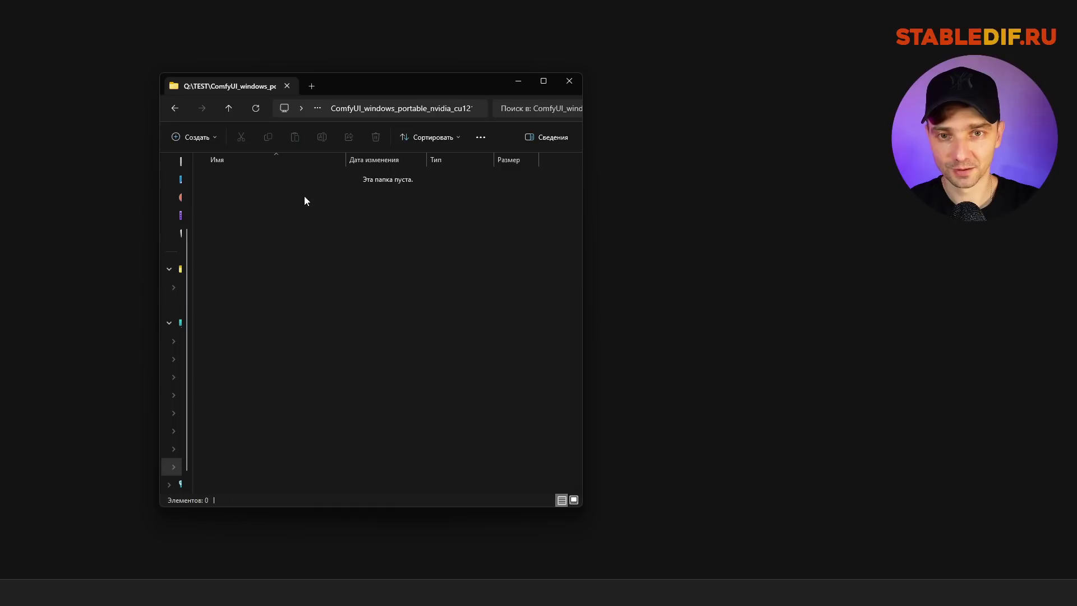
pyautogui.click(176, 109)
pyautogui.press('Delete')
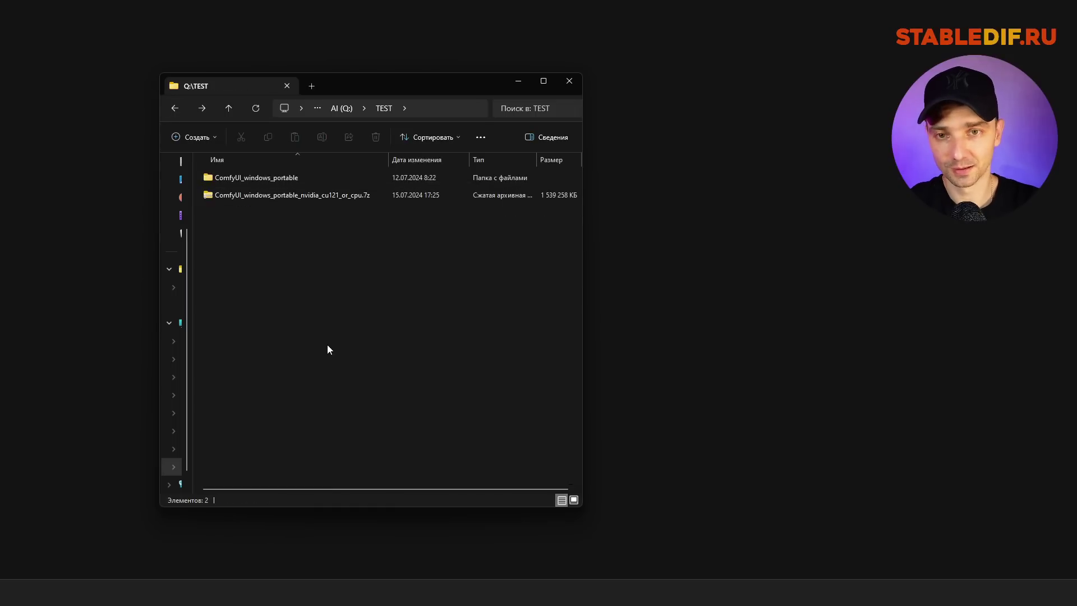
# - Rename the ComfyUI_windows_portable folder as ComfyUI
pyautogui.click(259, 180)
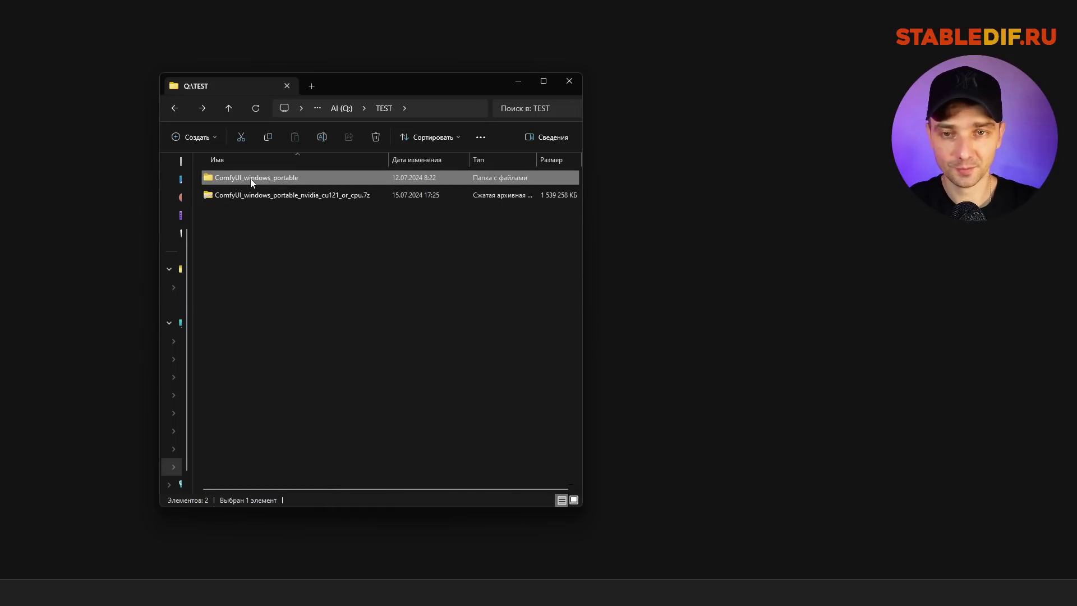
pyautogui.click(251, 183)
pyautogui.moveTo(242, 178); pyautogui.dragTo(302, 179)
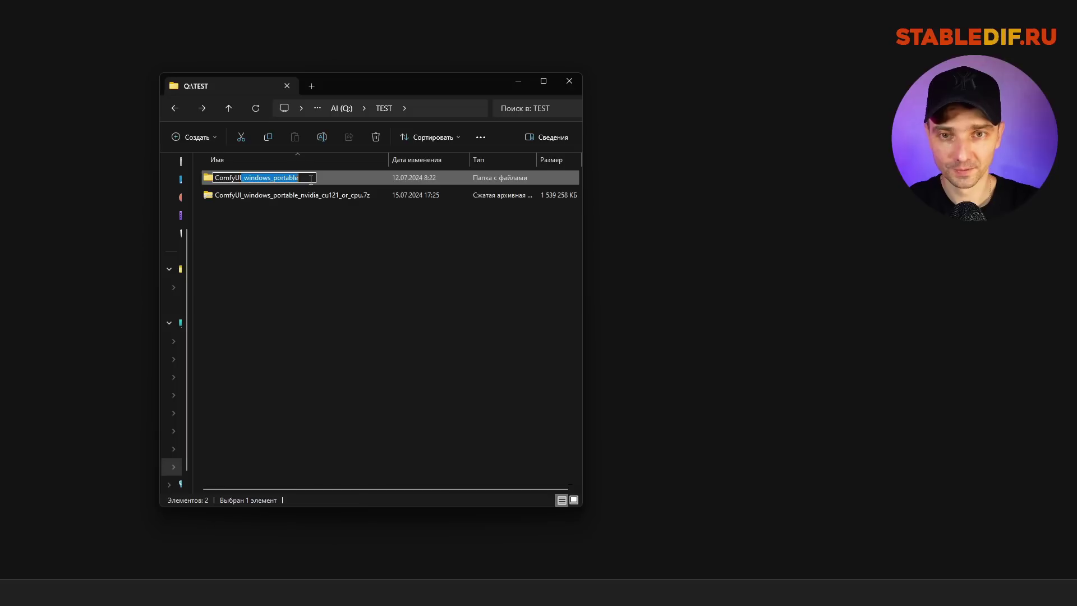
pyautogui.press('BackSpace')
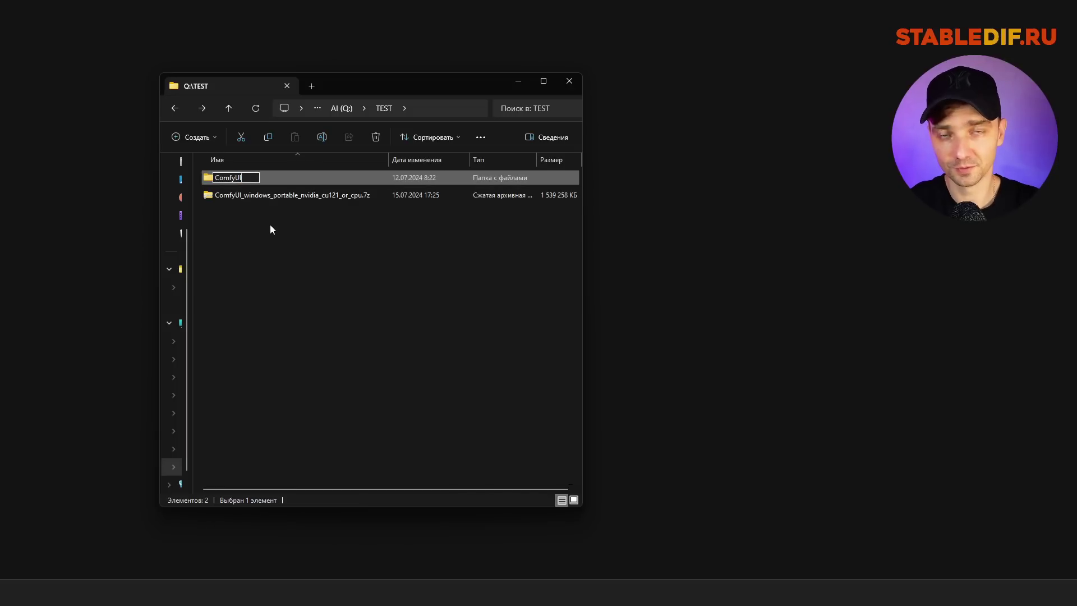
pyautogui.press('Return')
# - Run update_comfyui.bat from the update folder inside ComfyUI and dismiss the console
pyautogui.doubleClick(240, 176)
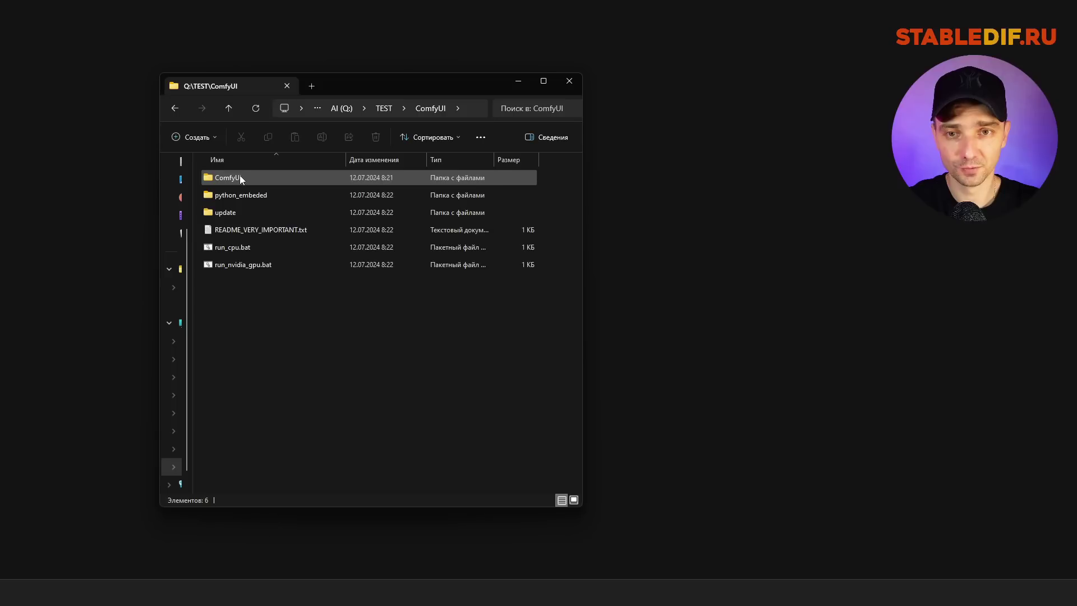
pyautogui.doubleClick(230, 211)
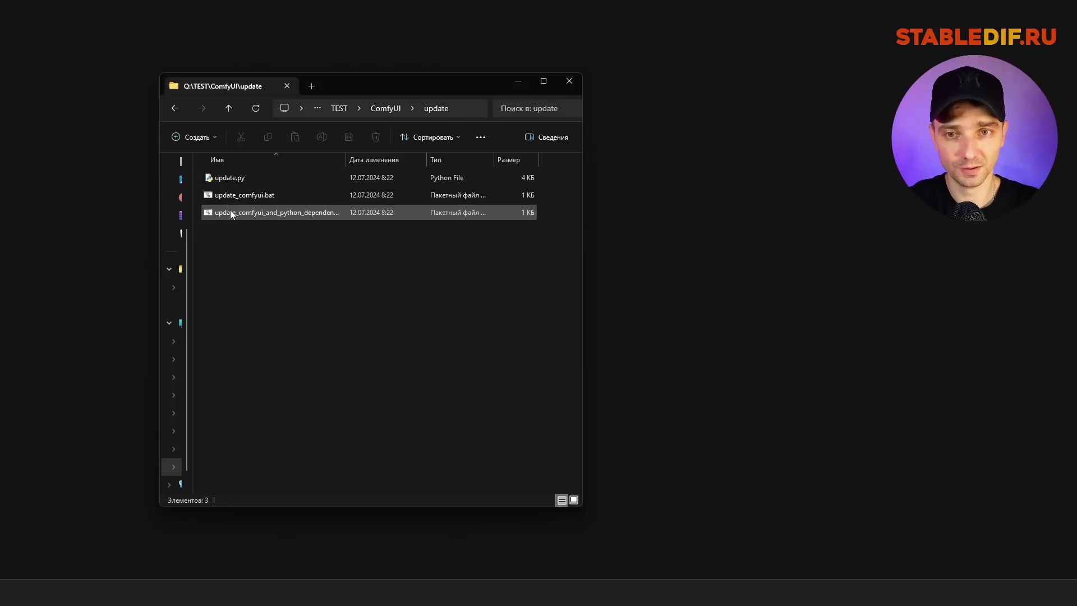
pyautogui.click(256, 196)
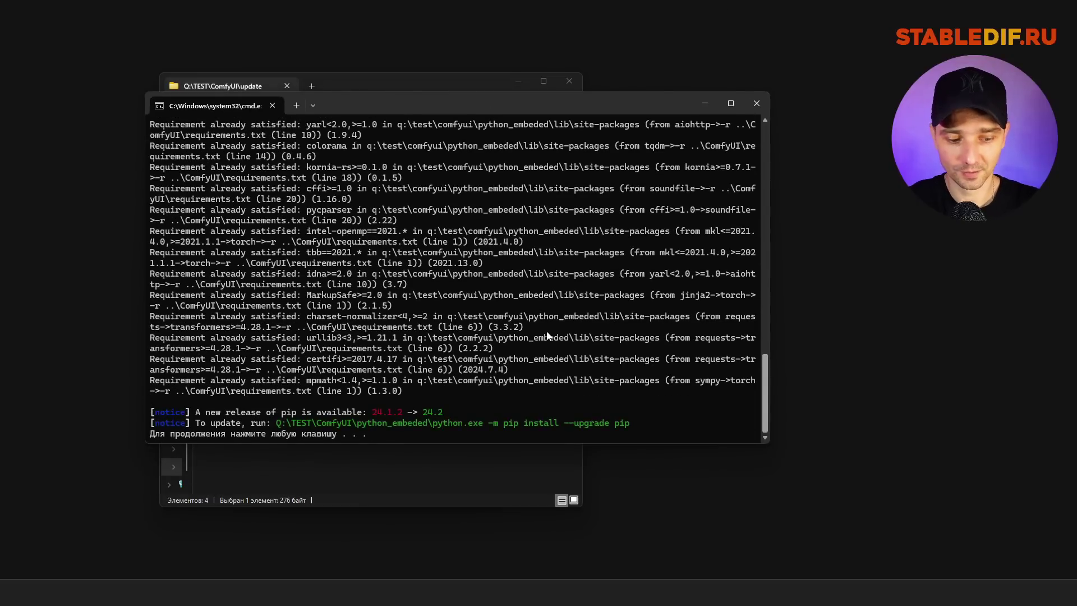
pyautogui.press('Return')
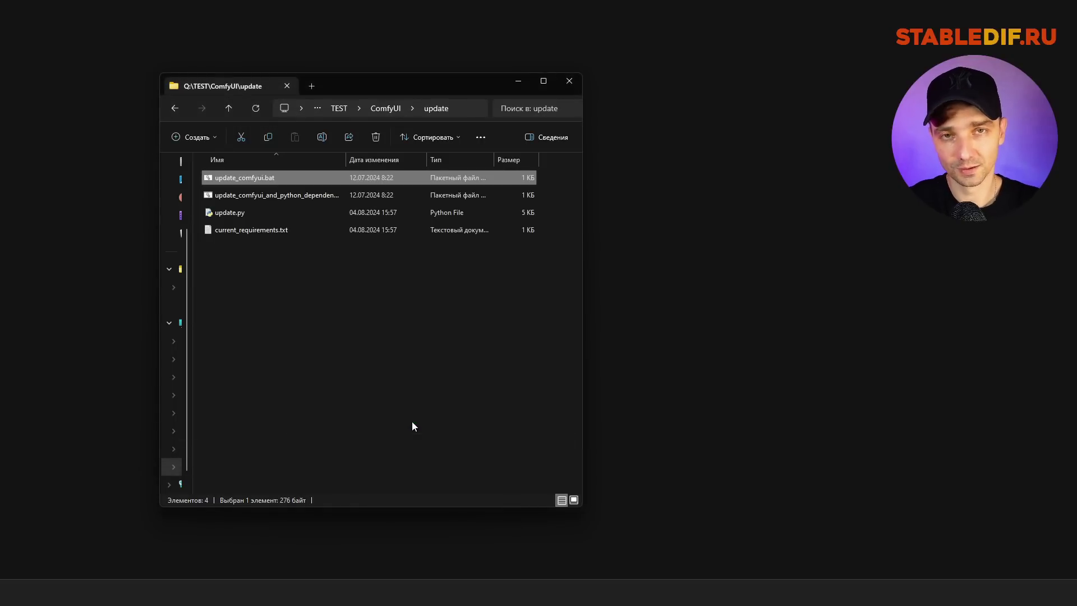
pyautogui.click(271, 197)
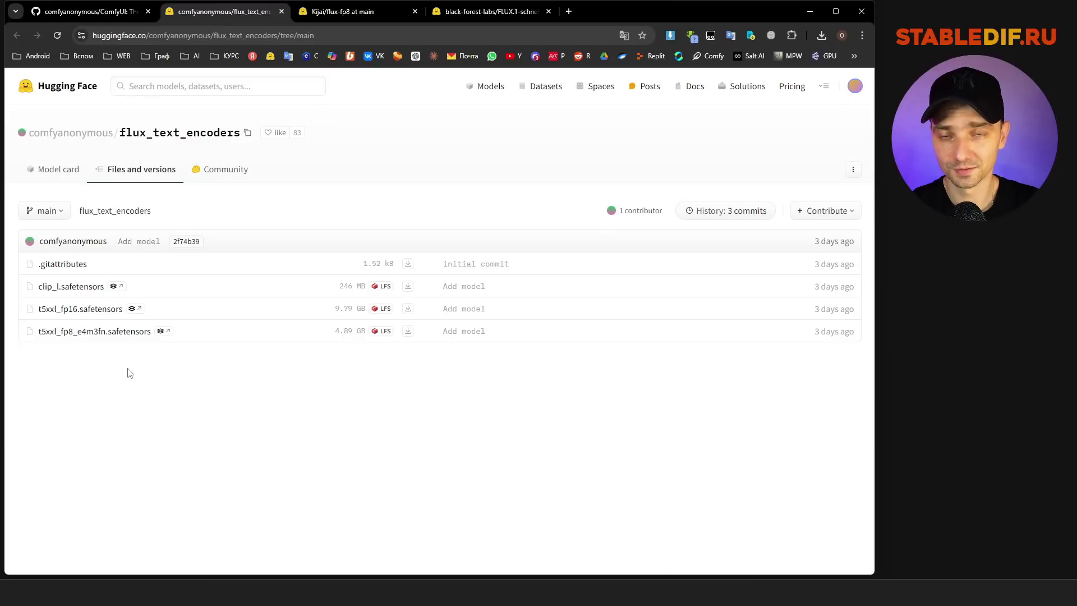
# - Find clip_l.safetensors and t5xxl_fp8_e4m3fn.safetensors in the flux_text_encoders repository, and flux1-dev-fp8.safetensors in the flux-fp8 repository
pyautogui.moveTo(17, 289); pyautogui.dragTo(106, 288)
pyautogui.moveTo(35, 331); pyautogui.dragTo(152, 332)
pyautogui.hotkey('ctrl', 'Tab')
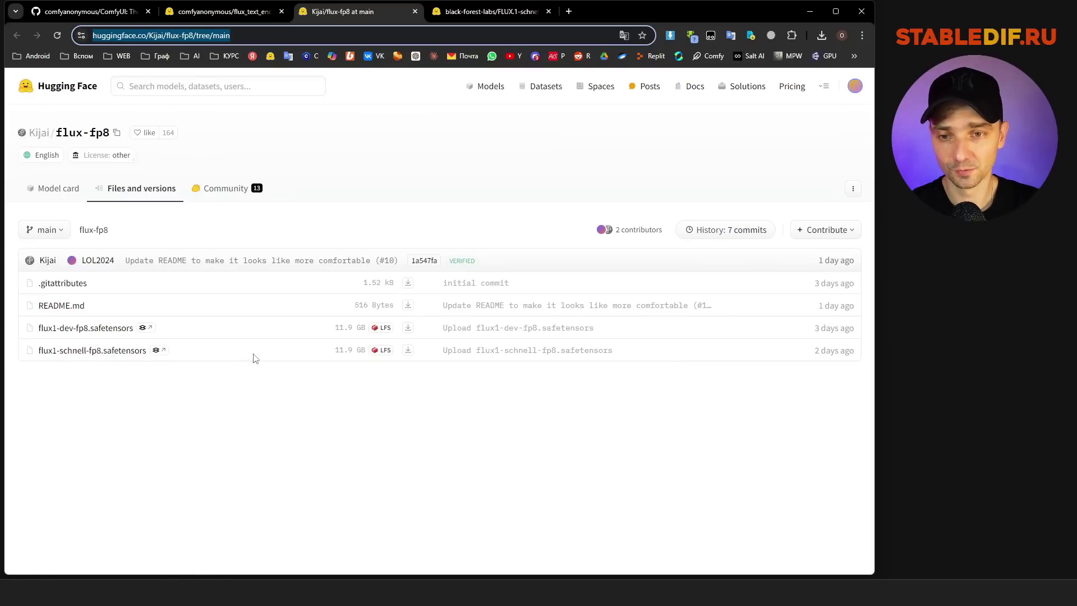
pyautogui.moveTo(135, 331)
pyautogui.mouseDown()
pyautogui.moveTo(12, 335)
pyautogui.moveTo(140, 333)
pyautogui.mouseUp()
pyautogui.click(22, 332)
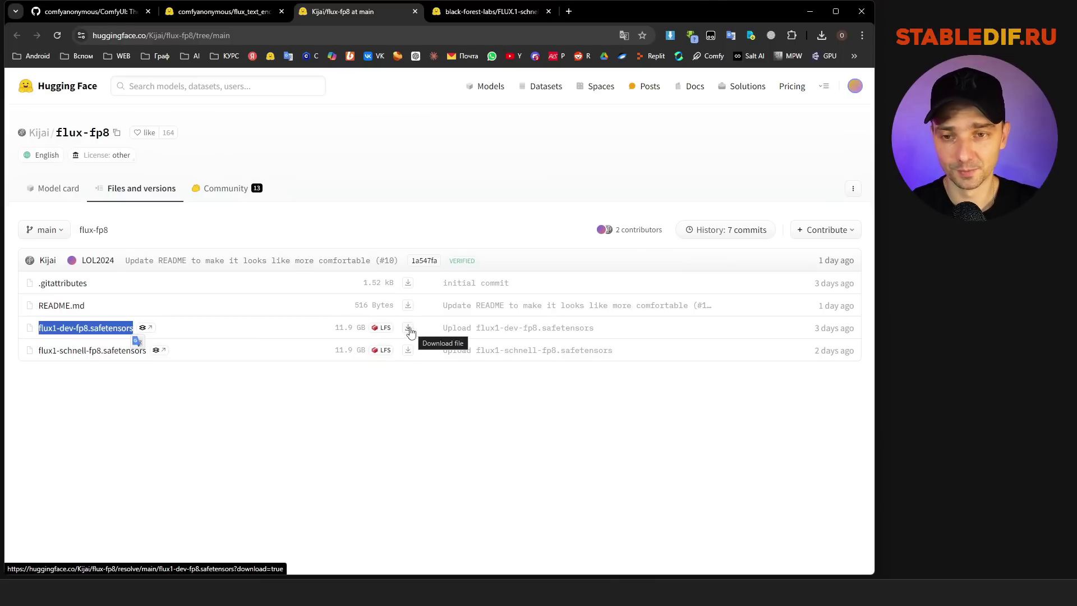
pyautogui.click(235, 380)
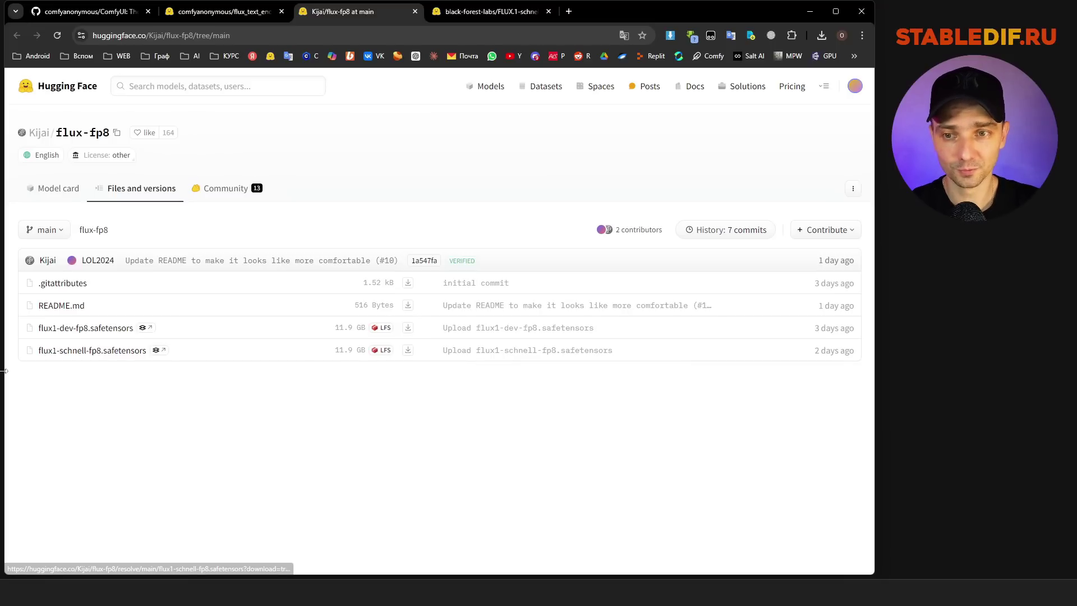
pyautogui.hotkey('ctrl', 'Tab')
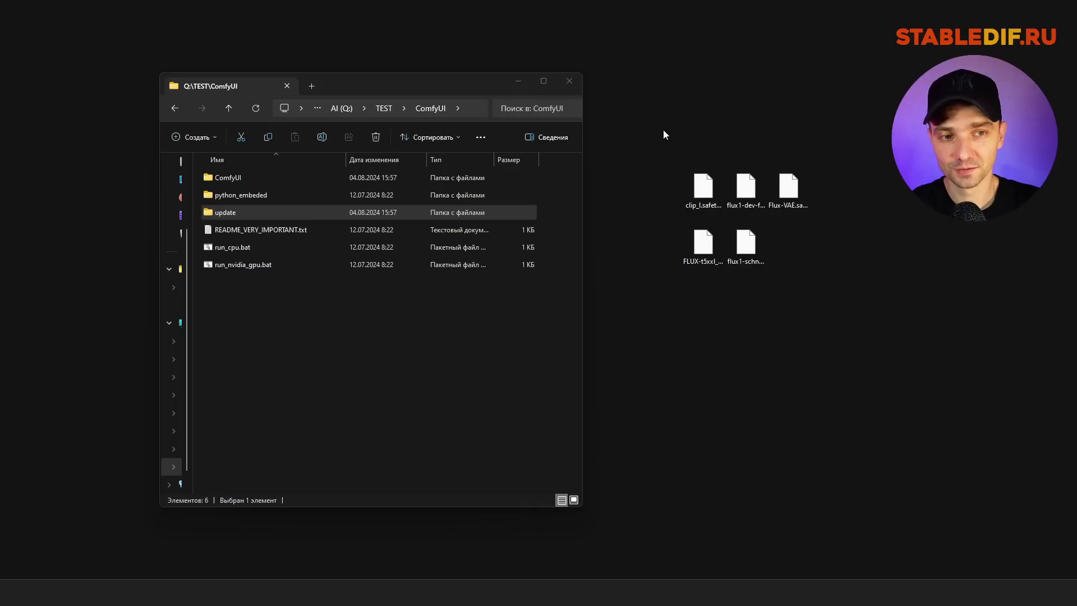
# - Open the clip folder under models in the inner ComfyUI folder
pyautogui.moveTo(663, 130); pyautogui.dragTo(840, 278)
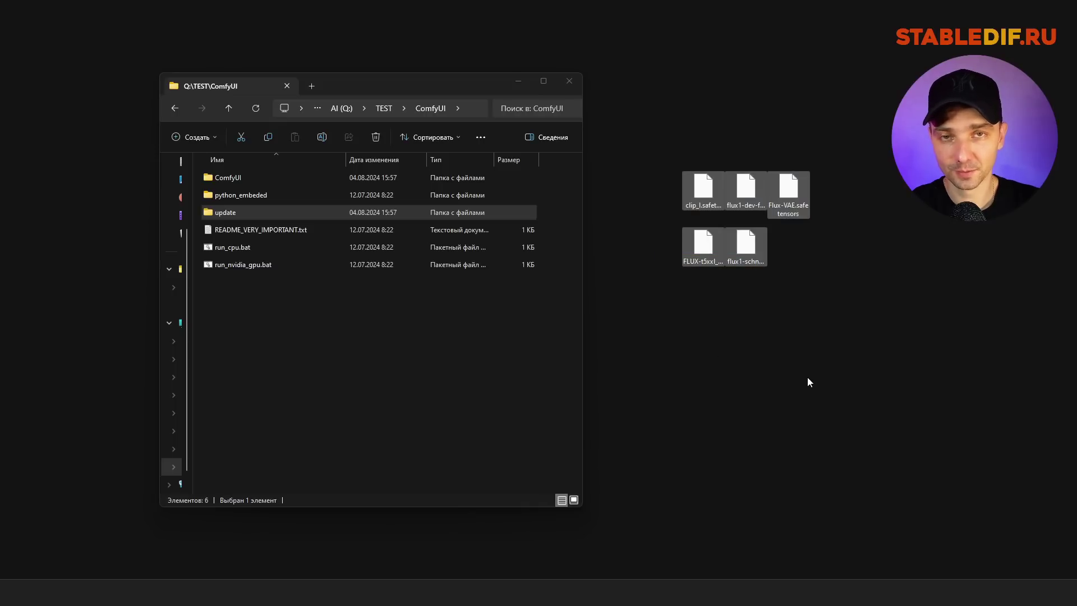
pyautogui.click(476, 342)
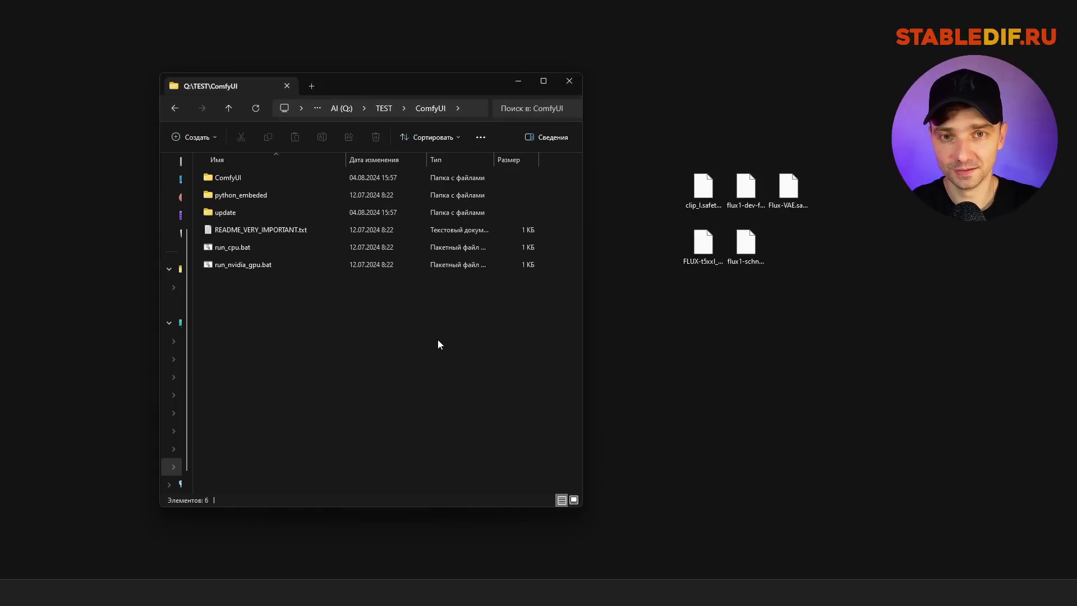
pyautogui.doubleClick(211, 179)
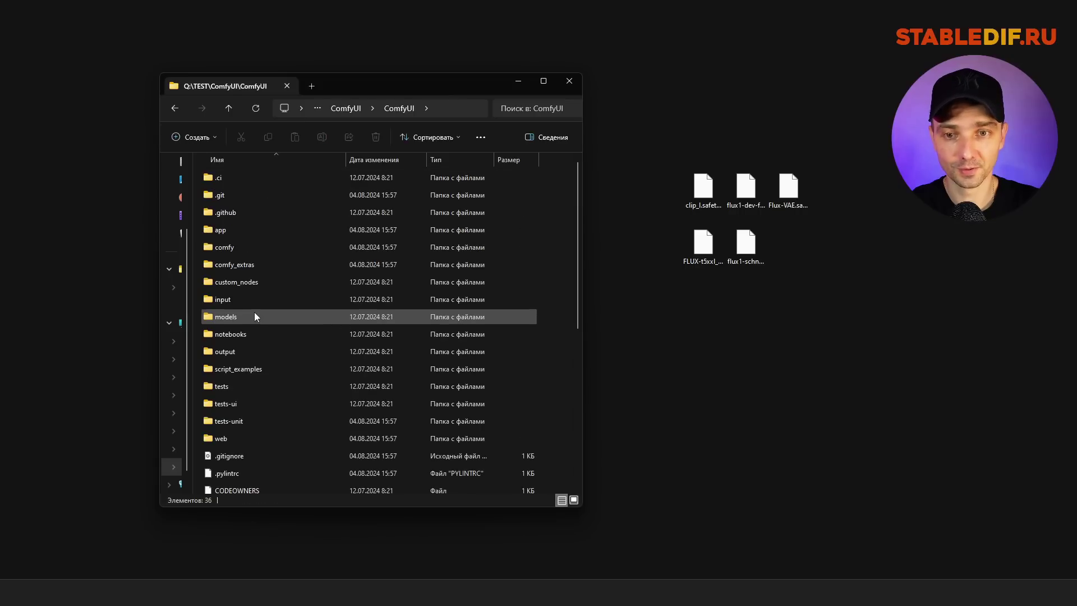
pyautogui.doubleClick(254, 312)
pyautogui.doubleClick(232, 198)
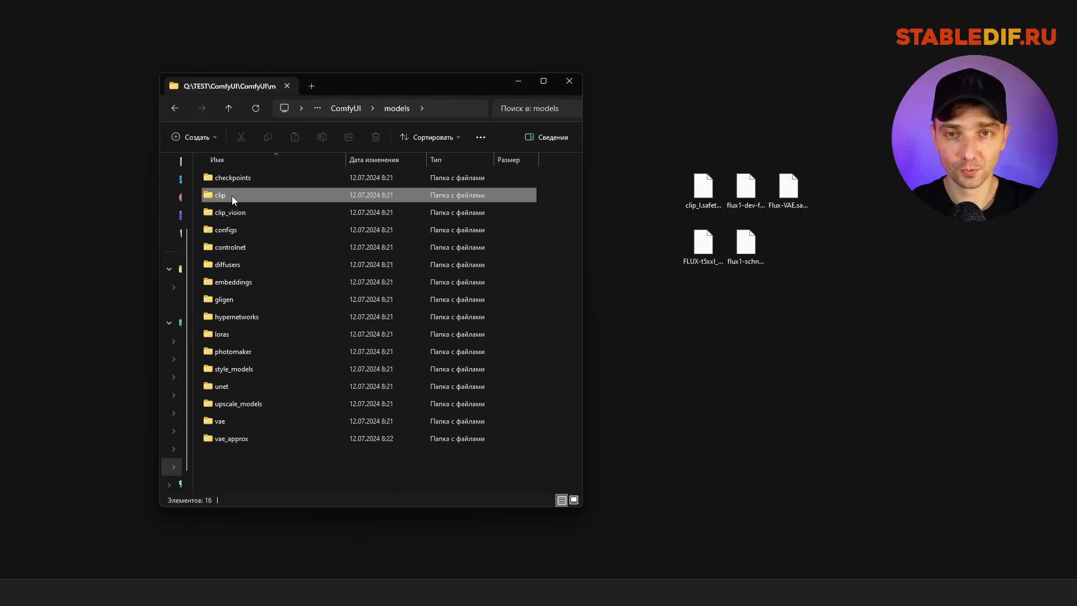
# - Create a folder named Flux inside the clip folder and open it
pyautogui.rightClick(270, 235)
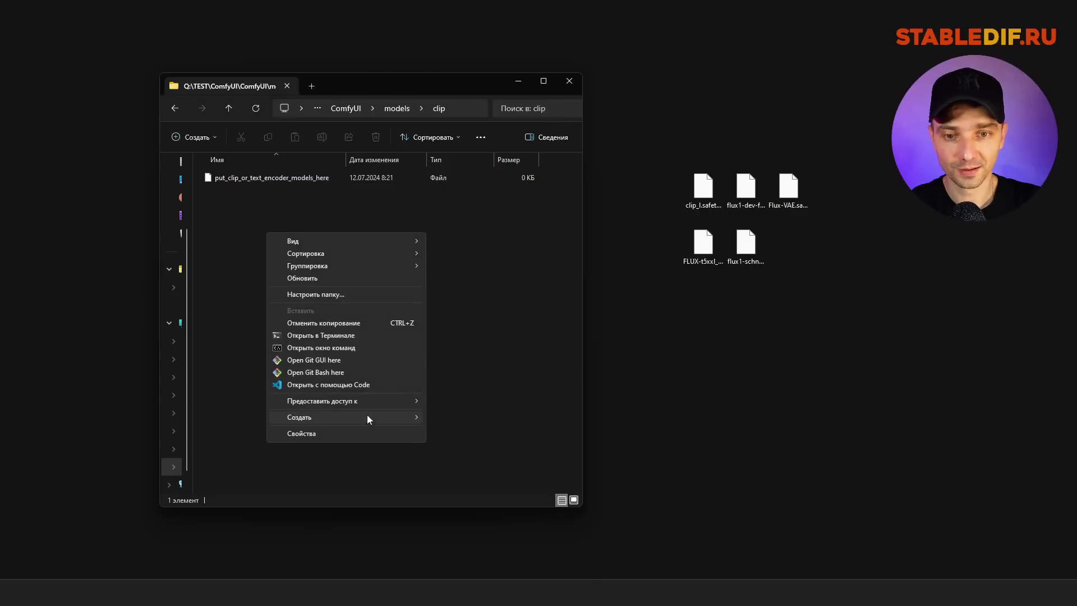
pyautogui.moveTo(366, 417)
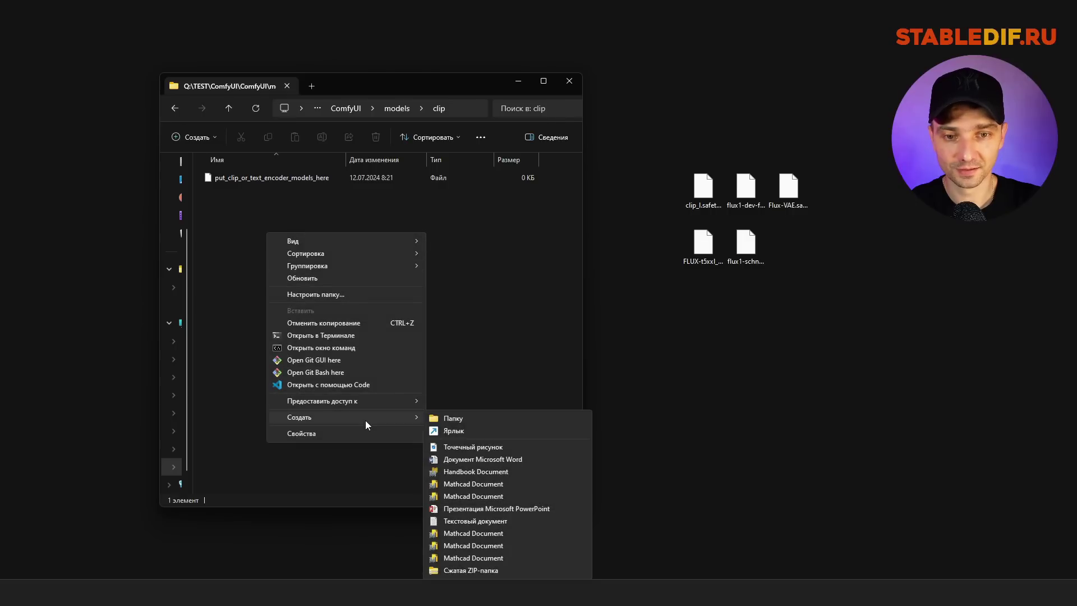
pyautogui.click(476, 420)
pyautogui.write('Flux')
pyautogui.doubleClick(223, 195)
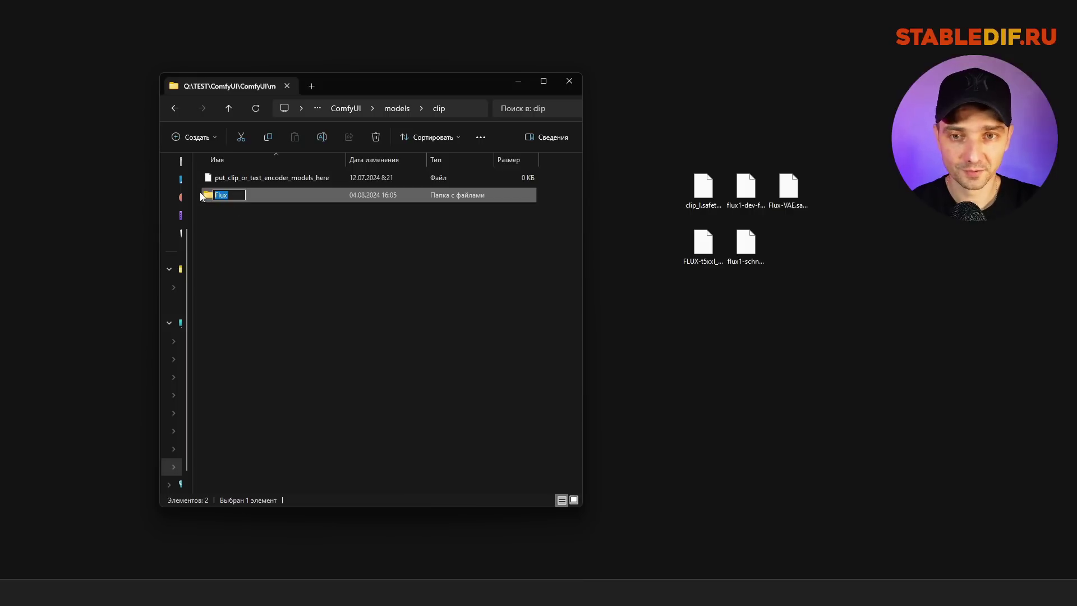
pyautogui.click(235, 218)
pyautogui.doubleClick(231, 199)
# - Move clip_l.safetensors and FLUX-t5xxl_fp8_e4m3fn.safetensors from the desktop into the Flux folder inside clip
pyautogui.moveTo(678, 126); pyautogui.dragTo(705, 277)
pyautogui.moveTo(697, 193); pyautogui.dragTo(362, 274)
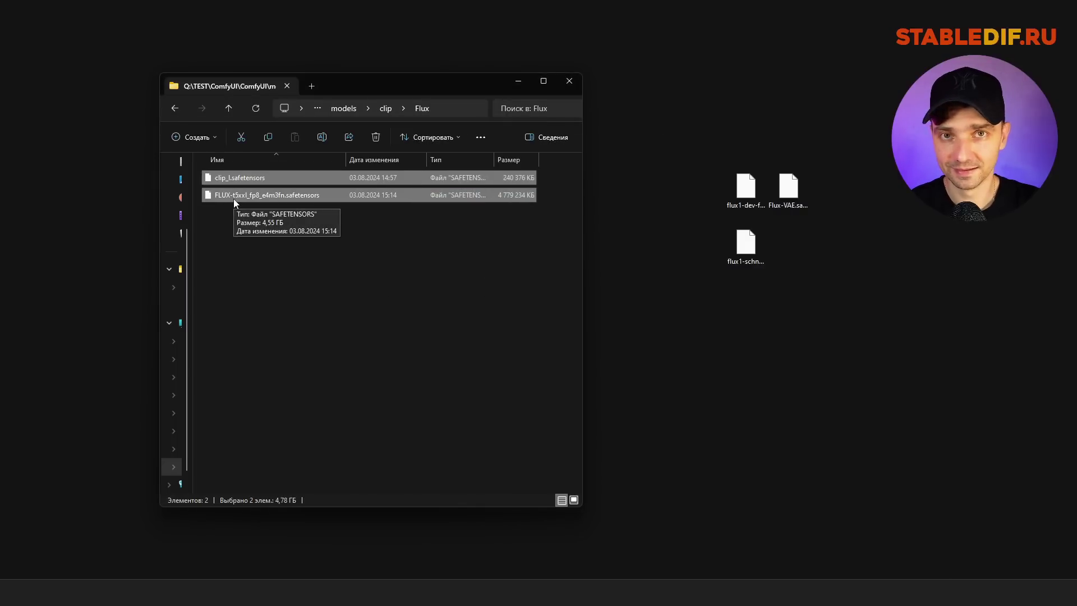
pyautogui.click(342, 304)
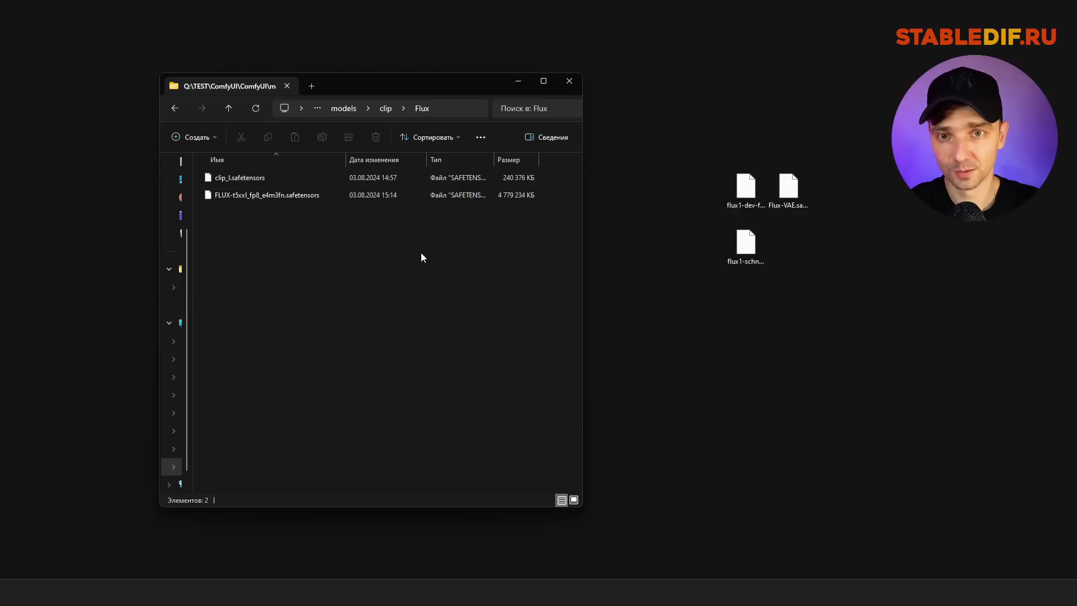
# - Create a folder named Flux inside the unet folder under models
pyautogui.click(174, 107)
pyautogui.click(175, 108)
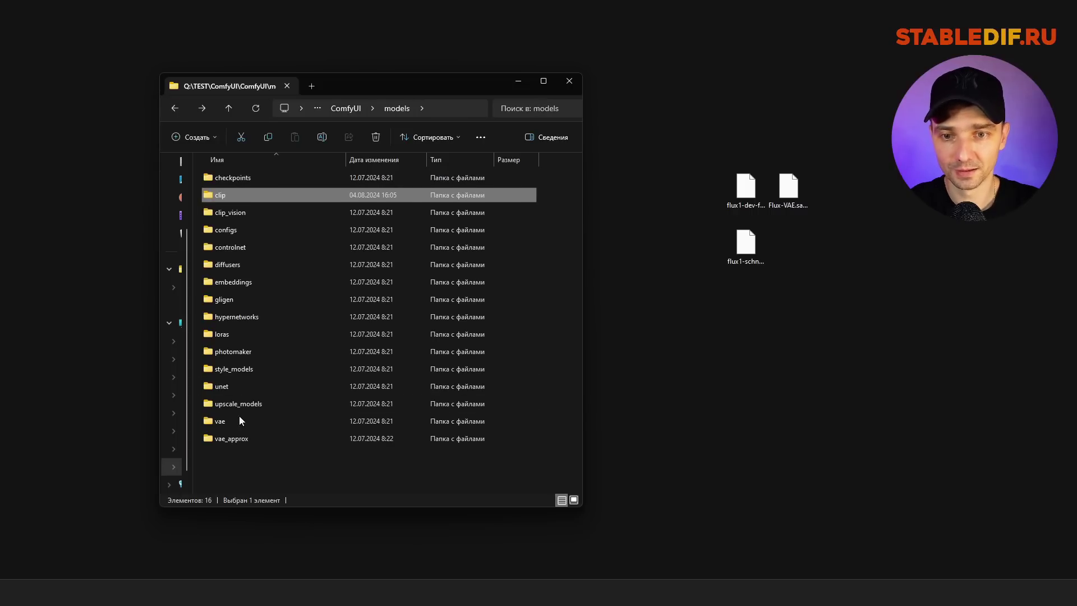
pyautogui.doubleClick(223, 389)
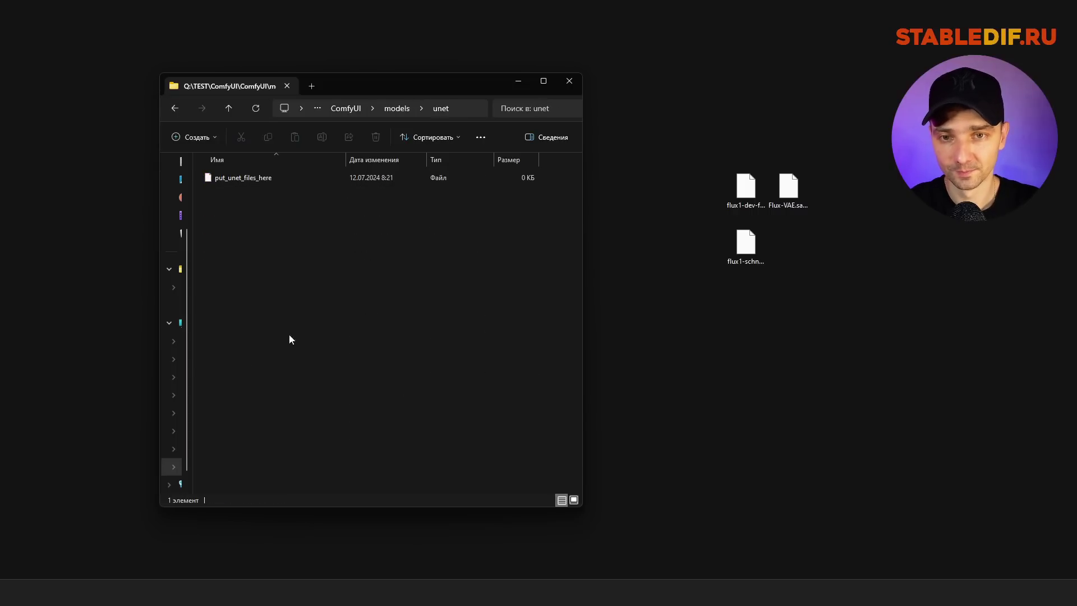
pyautogui.moveTo(719, 139); pyautogui.dragTo(749, 278)
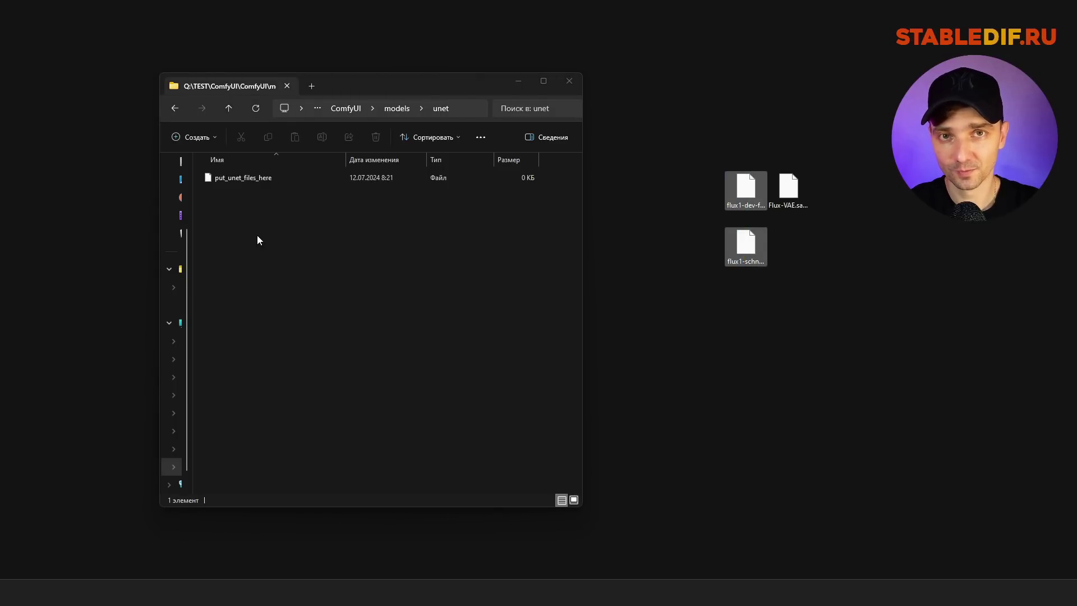
pyautogui.rightClick(327, 245)
pyautogui.moveTo(442, 424)
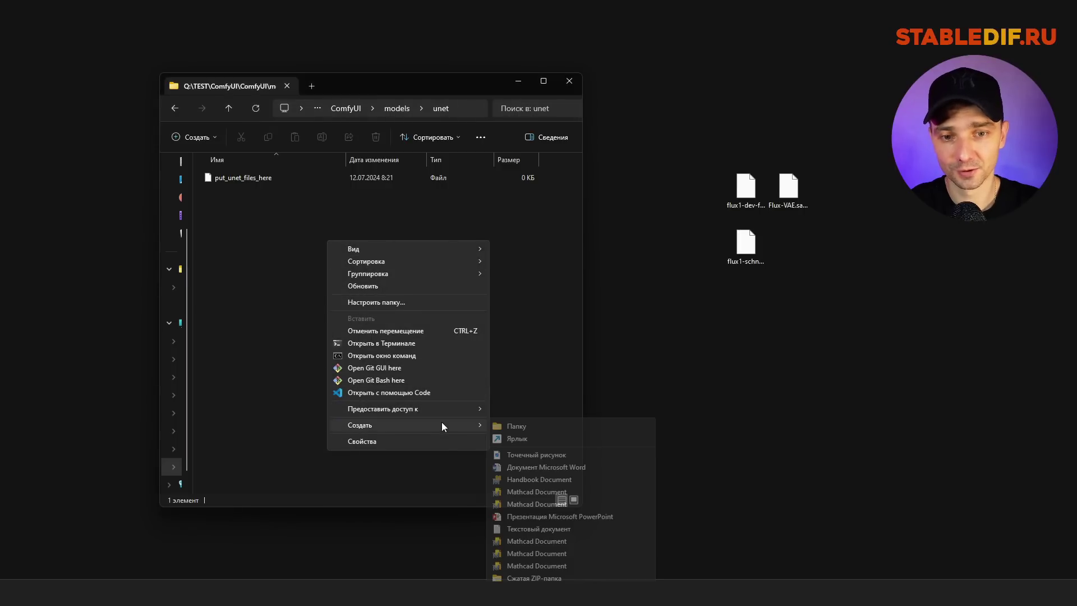
pyautogui.click(517, 427)
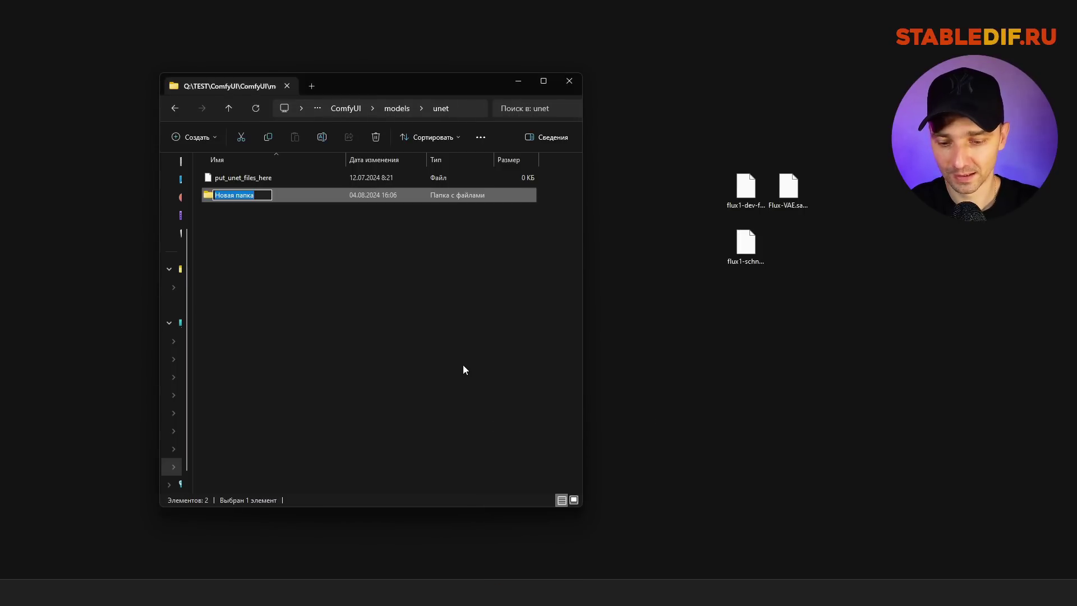
pyautogui.write('Flux')
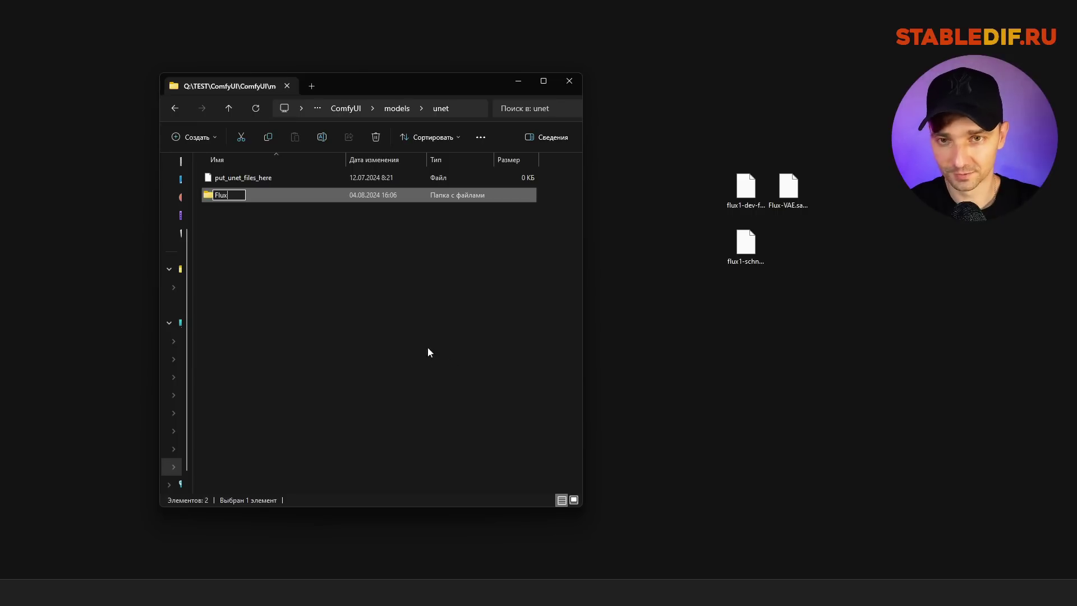
pyautogui.press('Return')
# - Move flux1-dev-fp8.safetensors and flux1-schnell-fp8.safetensors from the desktop into the Flux folder inside unet
pyautogui.moveTo(671, 133); pyautogui.dragTo(754, 274)
pyautogui.moveTo(744, 191); pyautogui.dragTo(273, 295)
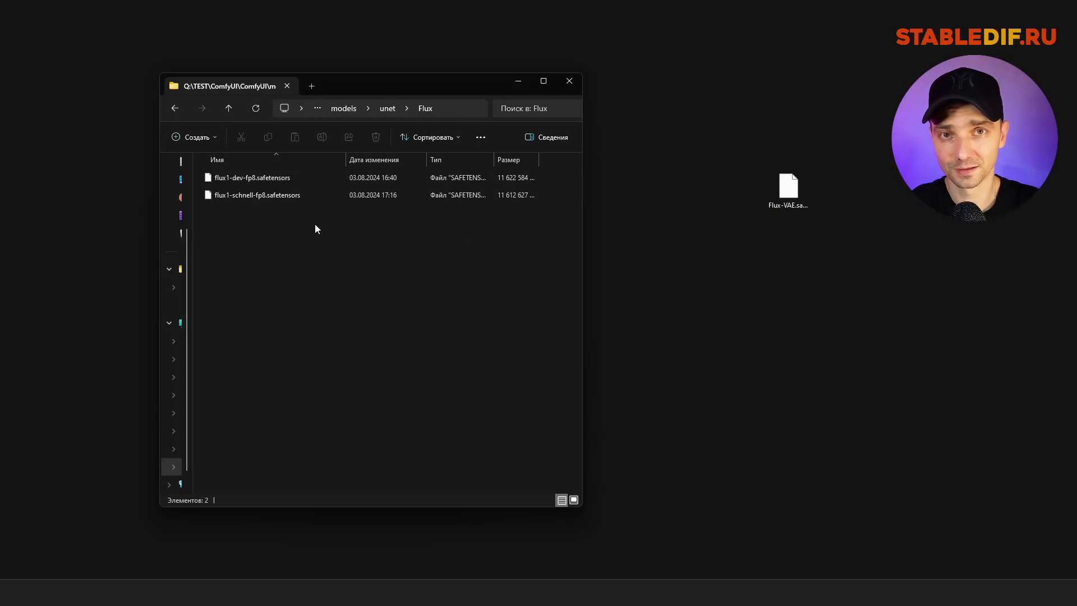
pyautogui.click(291, 199)
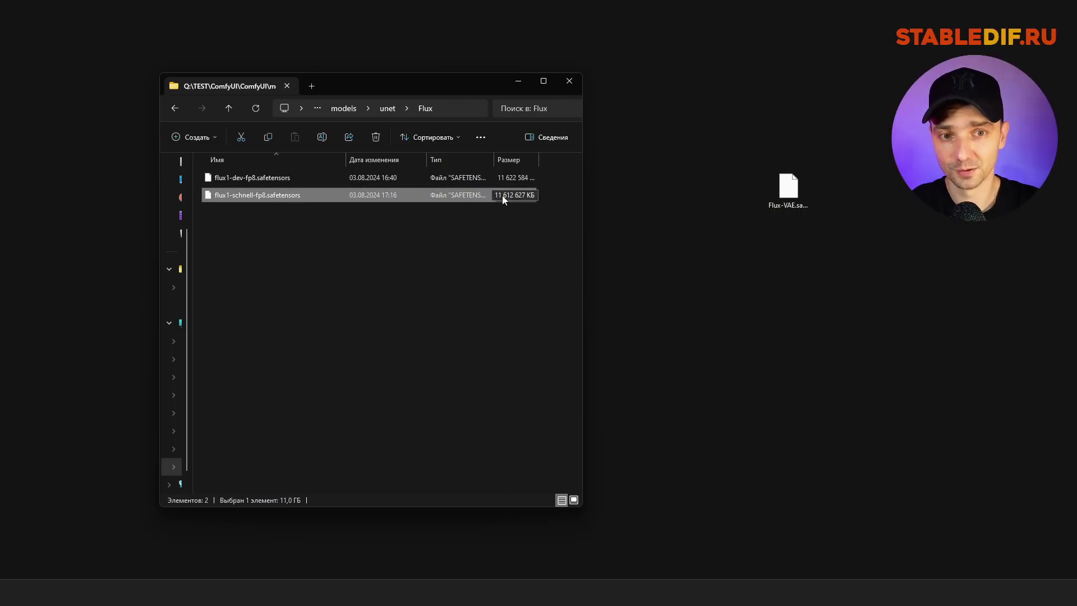
pyautogui.click(519, 224)
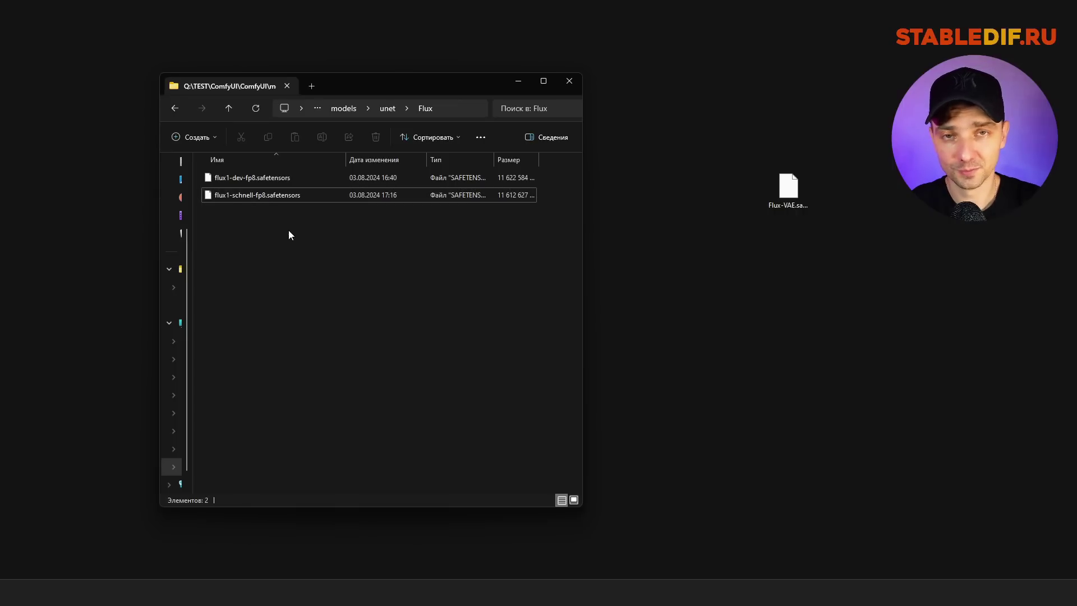
# - Move the Flux-VAE file from the desktop into the vae folder under models
pyautogui.click(174, 109)
pyautogui.click(175, 108)
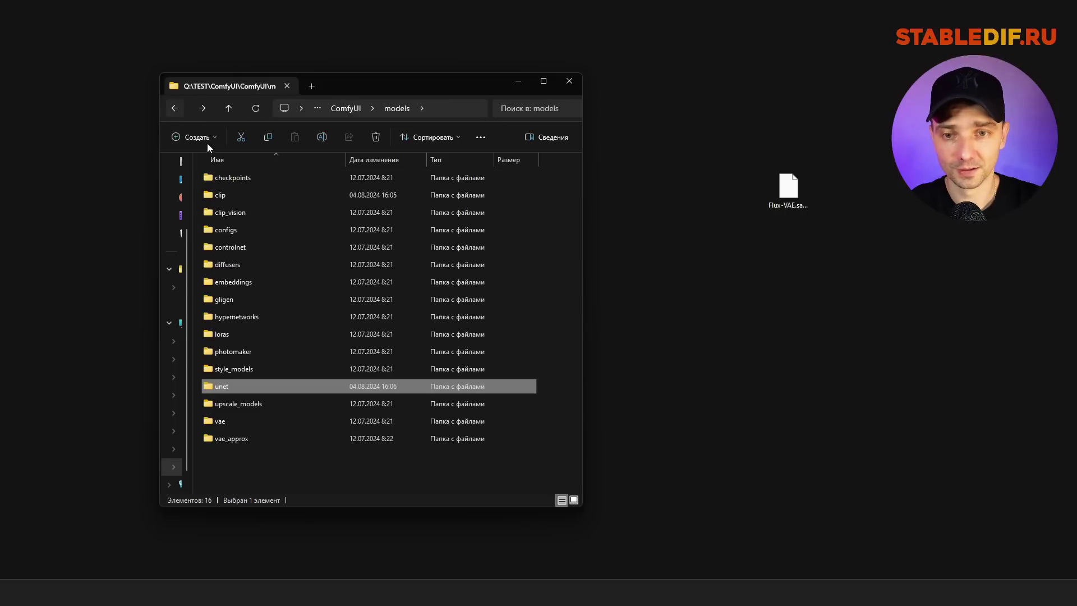
pyautogui.doubleClick(234, 421)
pyautogui.moveTo(788, 190); pyautogui.dragTo(287, 248)
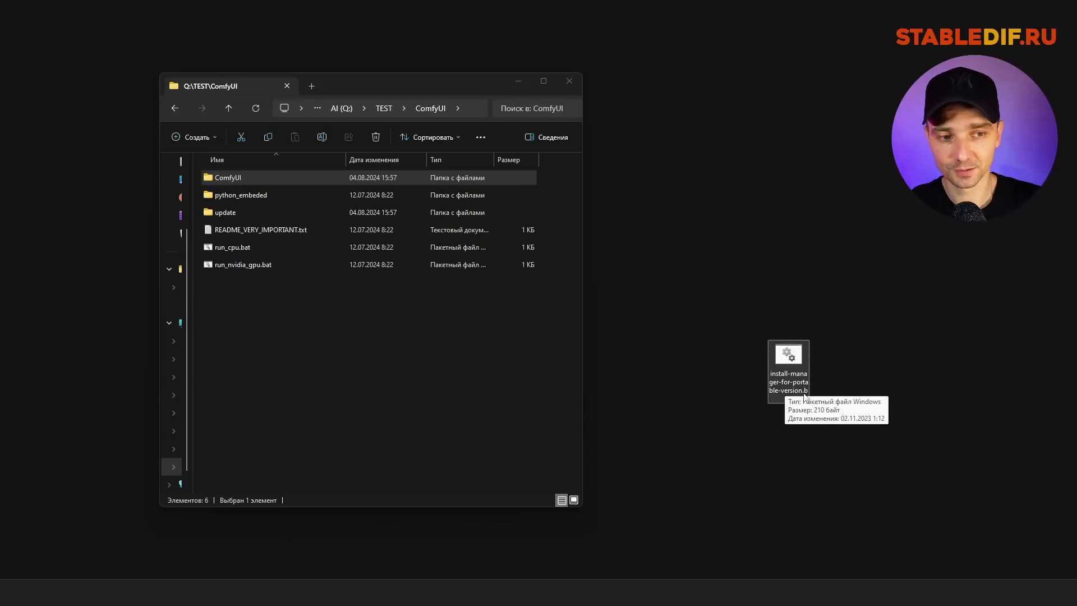
# - Move install-manager-for-portable-version.bat from the desktop into the root ComfyUI folder and run it
pyautogui.moveTo(801, 365); pyautogui.dragTo(366, 371)
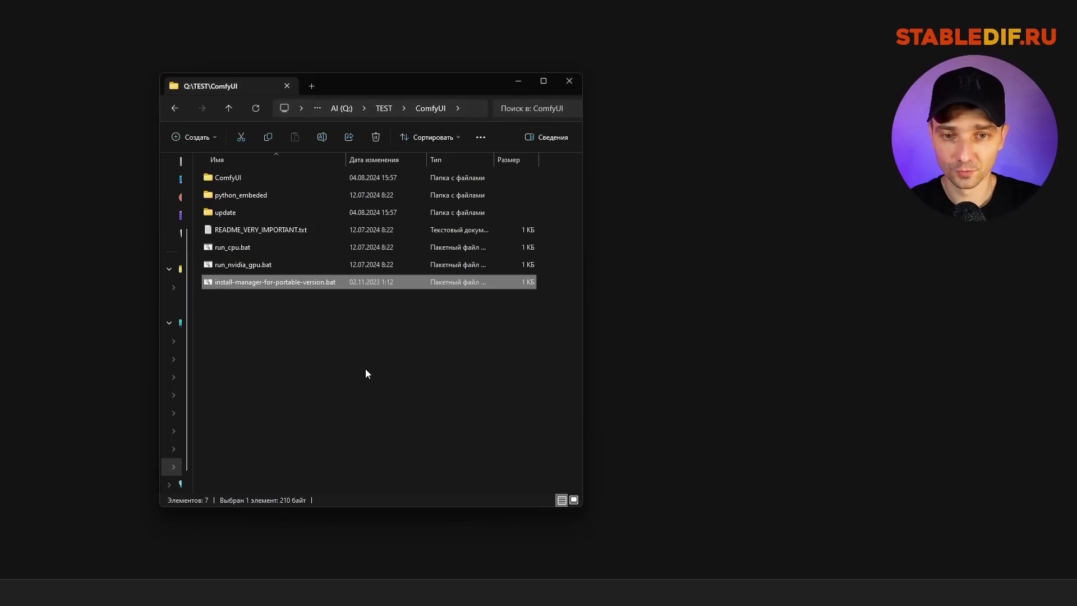
pyautogui.doubleClick(269, 283)
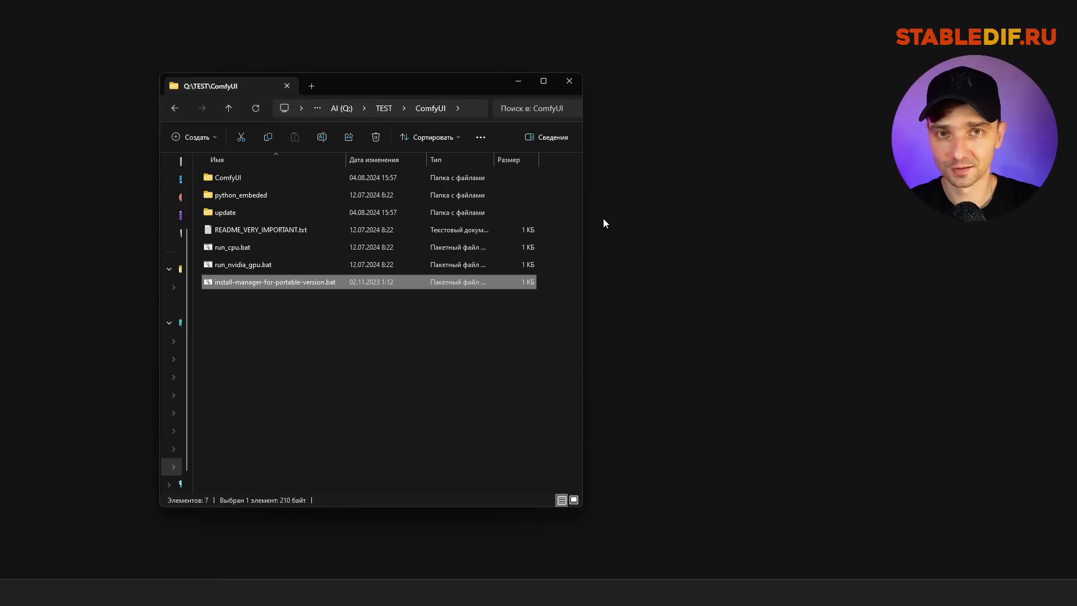
pyautogui.click(314, 352)
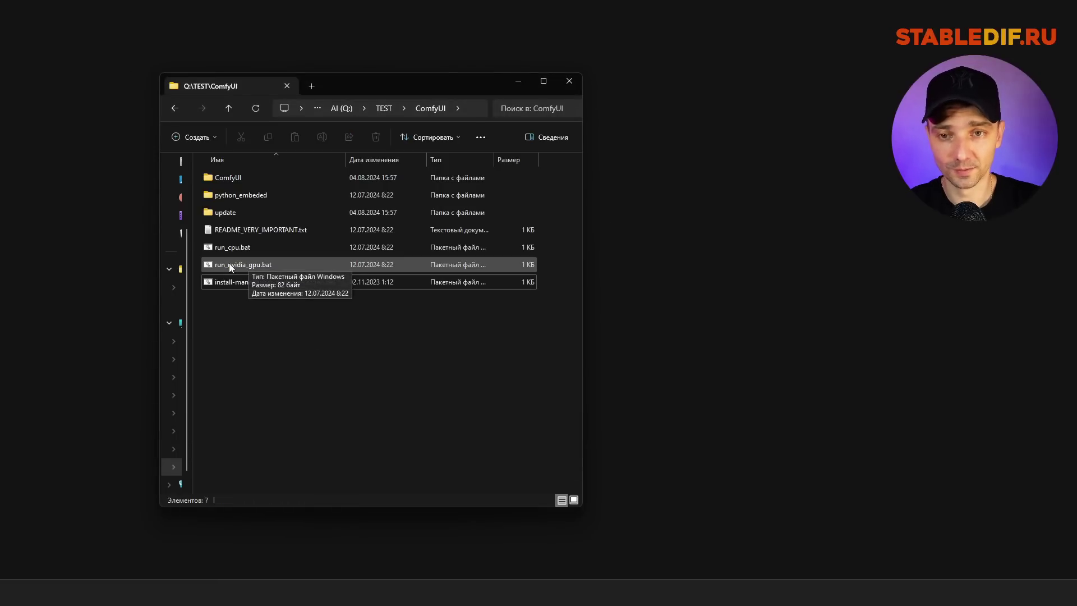
# - Launch ComfyUI with run_nvidia_gpu.bat and load the default workflow
pyautogui.doubleClick(253, 265)
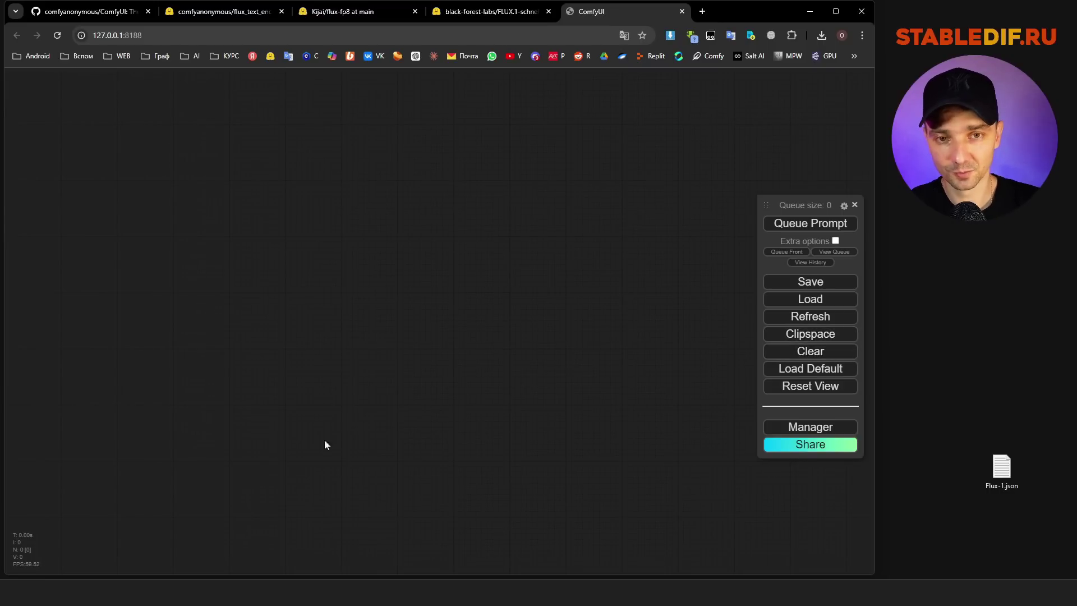
pyautogui.click(809, 369)
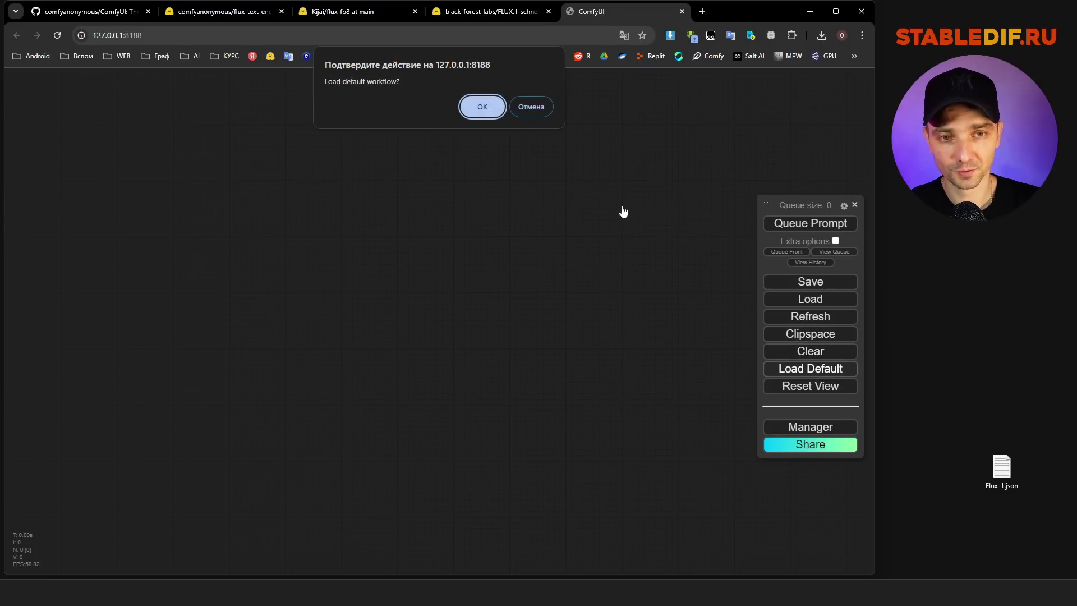
pyautogui.click(503, 114)
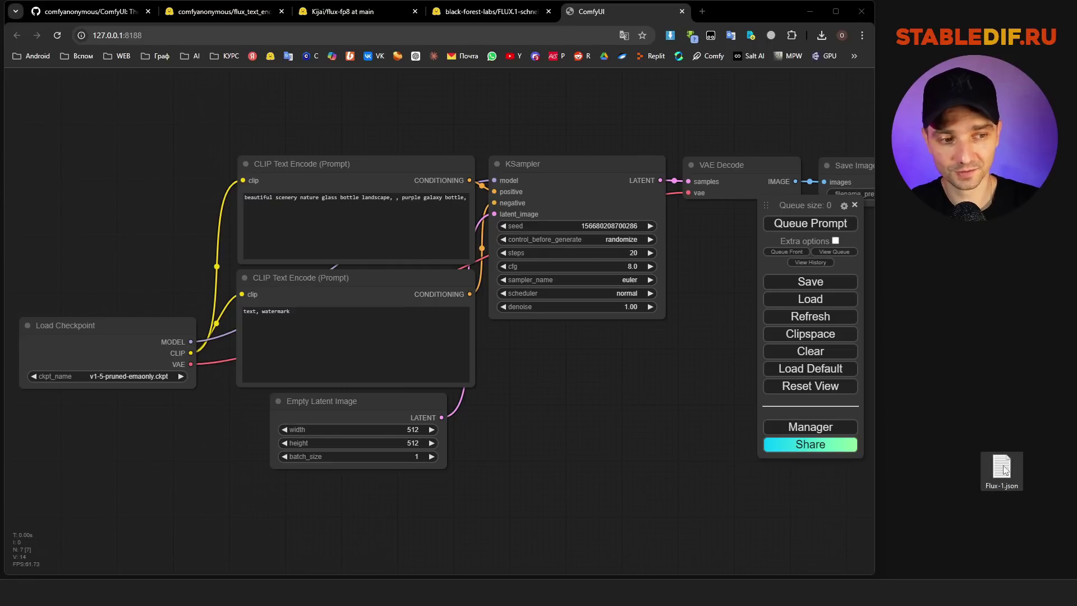
# - Load the Flux-1.json workflow from the desktop onto the ComfyUI canvas
pyautogui.moveTo(1005, 478); pyautogui.dragTo(524, 413)
pyautogui.click(501, 418)
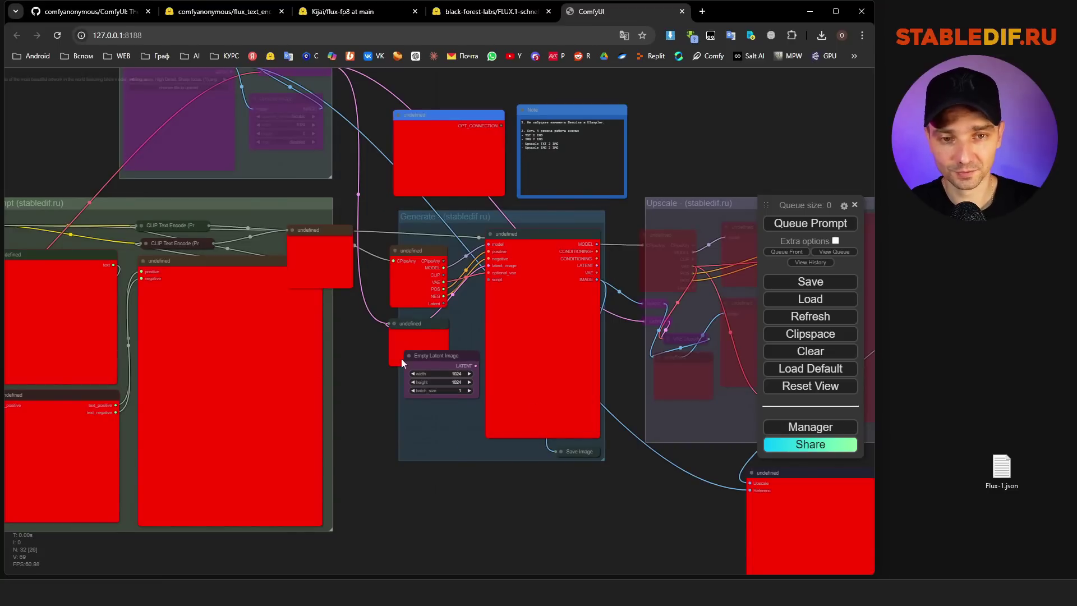
pyautogui.scroll(-4, 402, 359)
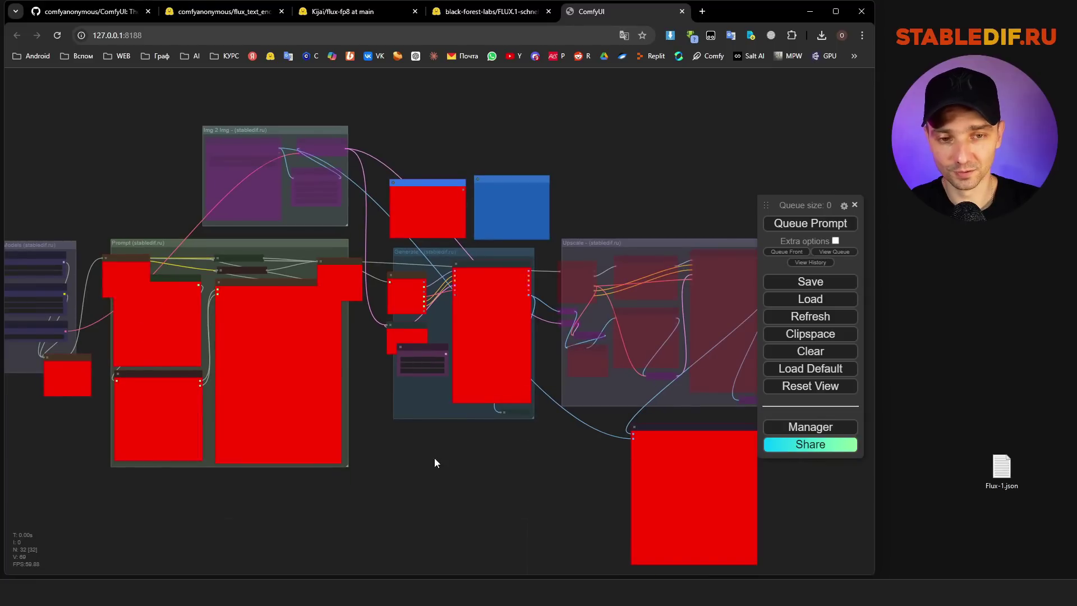
# - Install all missing custom nodes through ComfyUI Manager and reboot the server
pyautogui.click(825, 428)
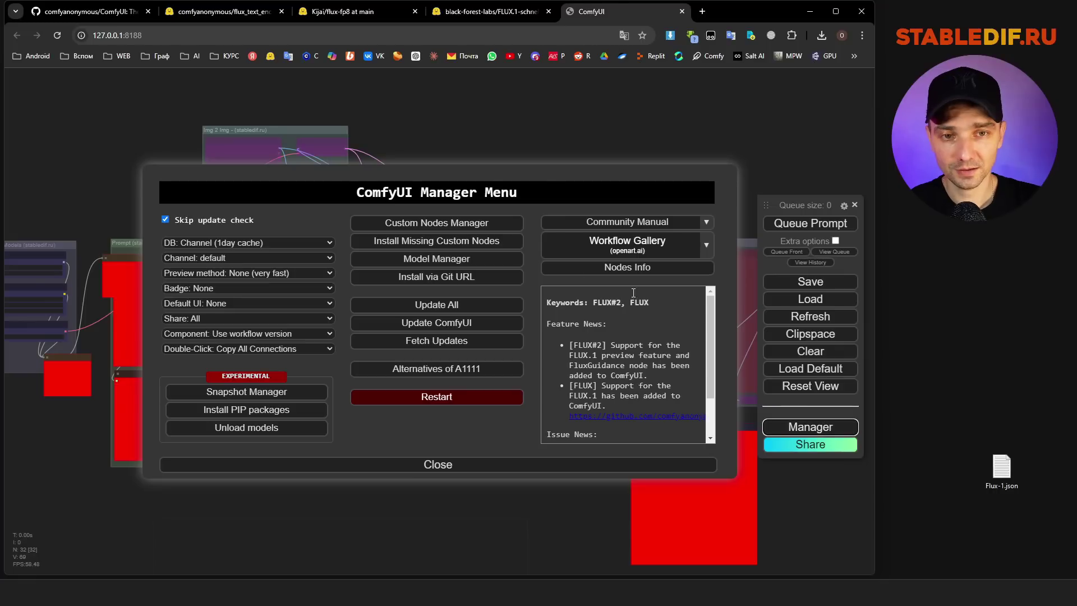
pyautogui.click(425, 243)
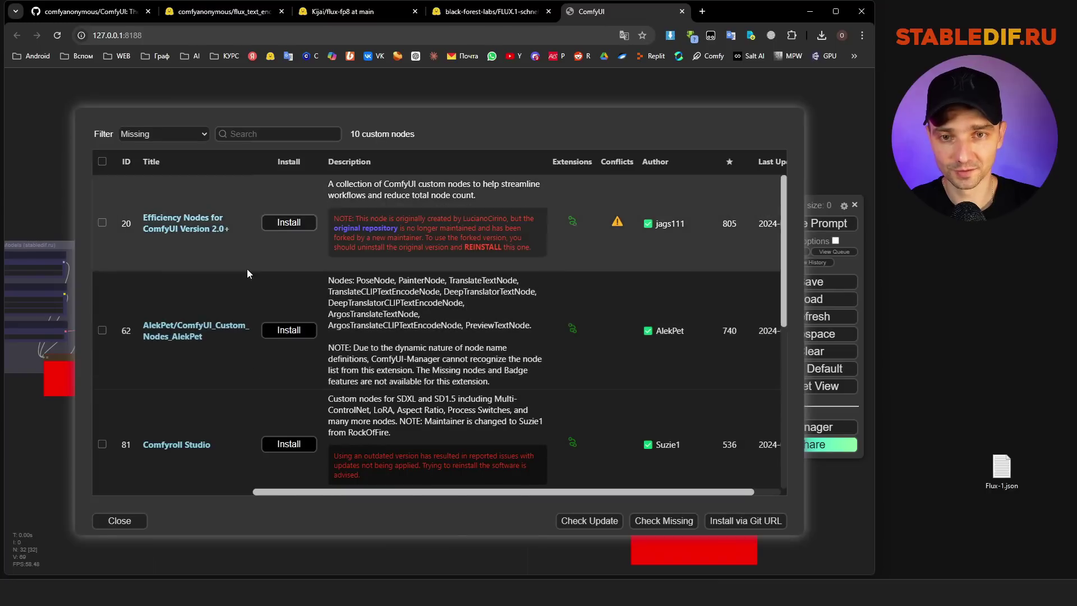
pyautogui.scroll(-8, 286, 372)
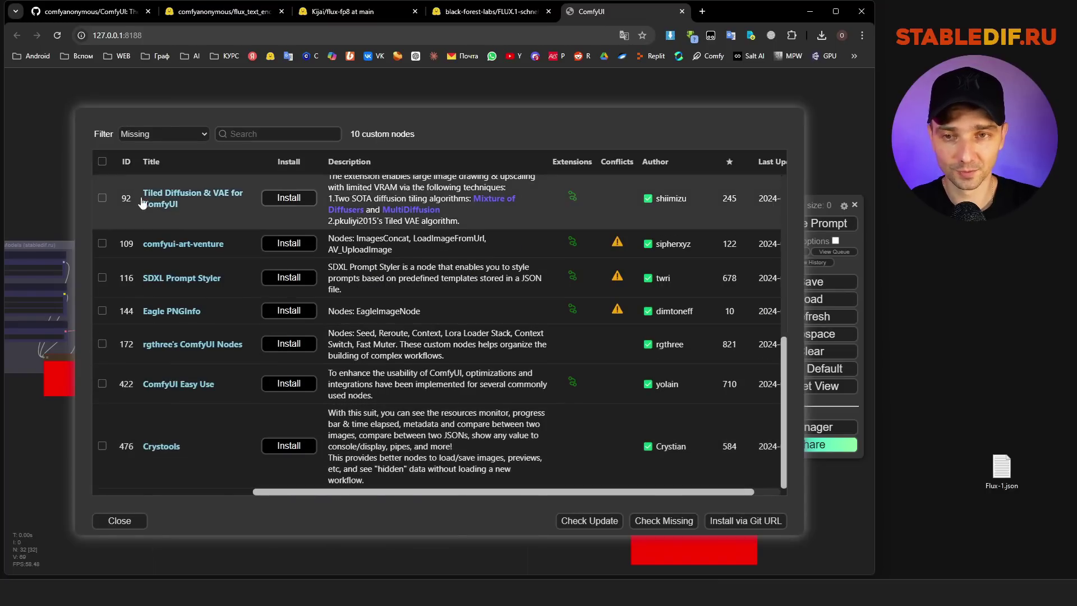
pyautogui.click(102, 161)
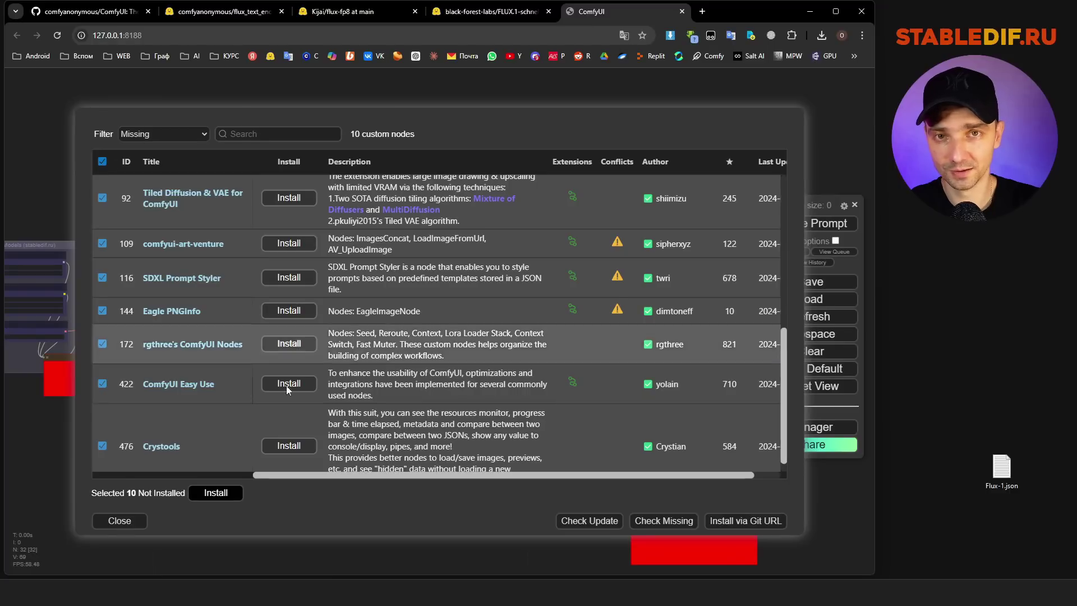
pyautogui.click(216, 493)
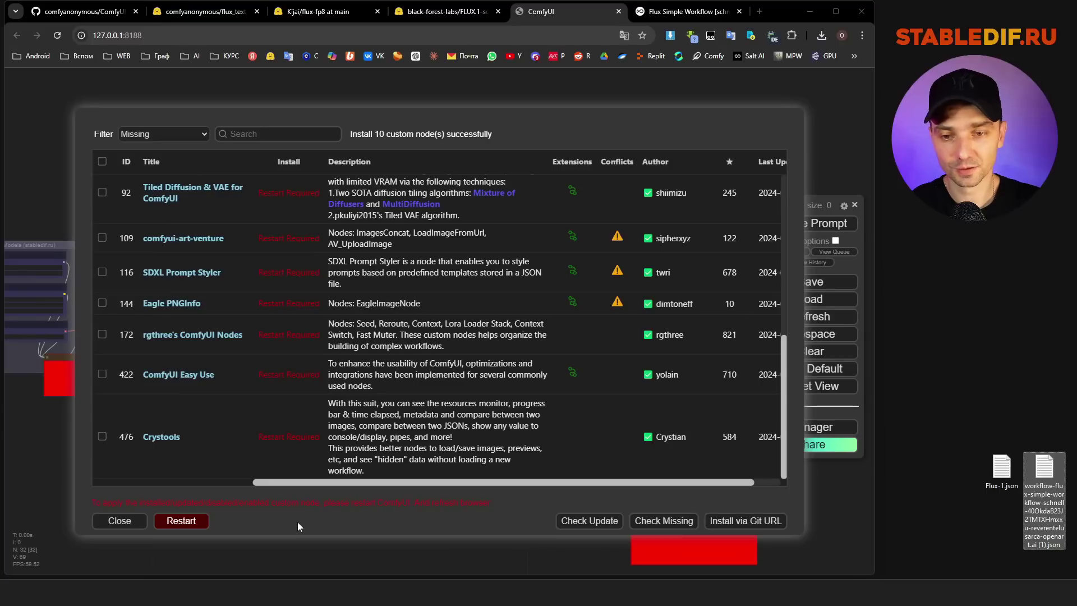
pyautogui.click(182, 521)
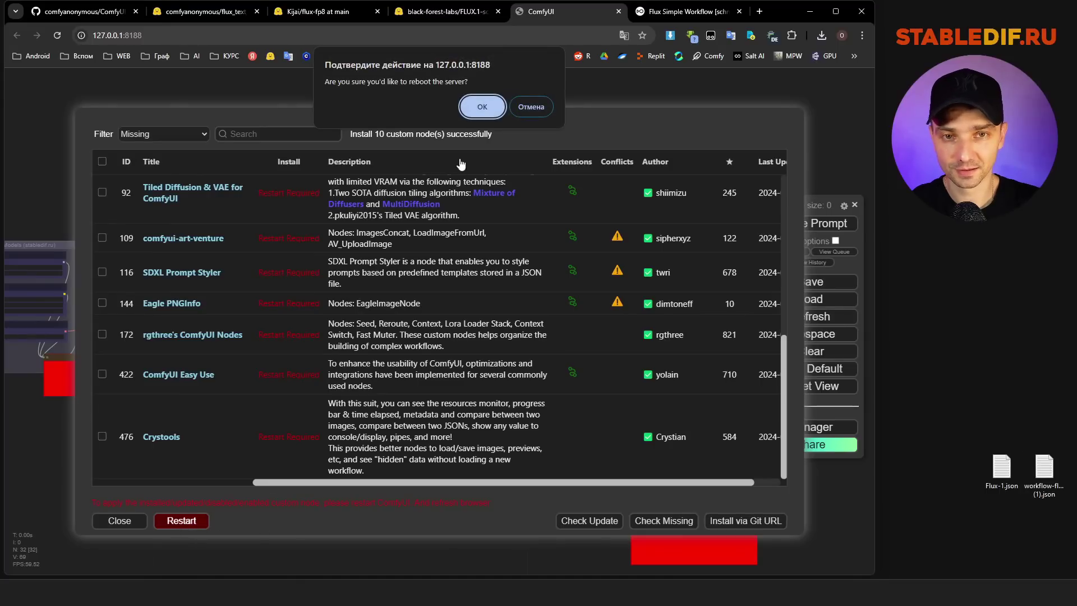
pyautogui.click(482, 103)
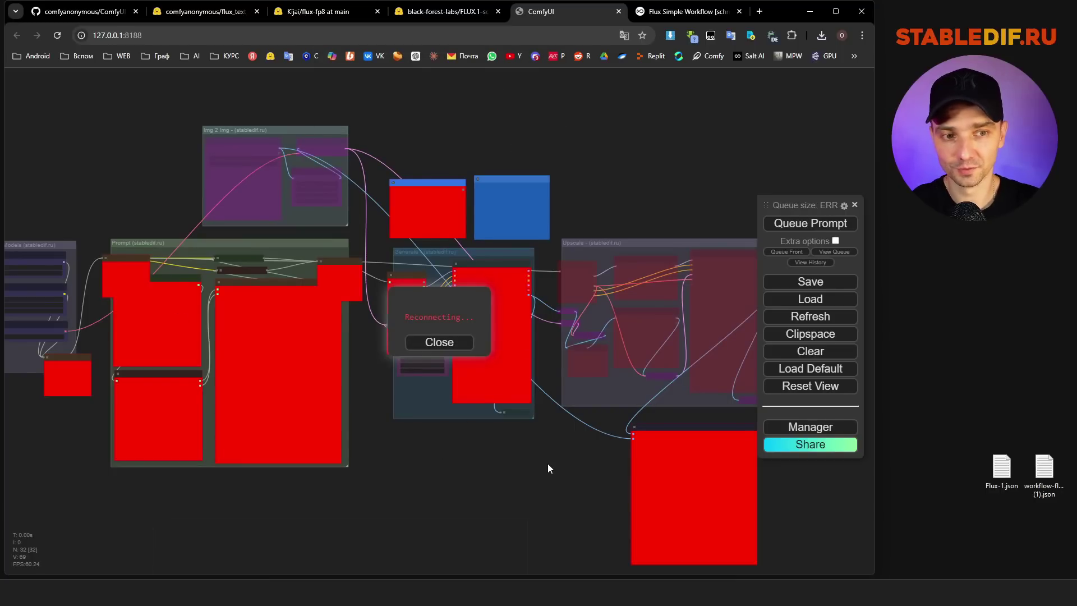
# - View the Flux Simple Workflow page in the browser
pyautogui.moveTo(1001, 468); pyautogui.dragTo(972, 542)
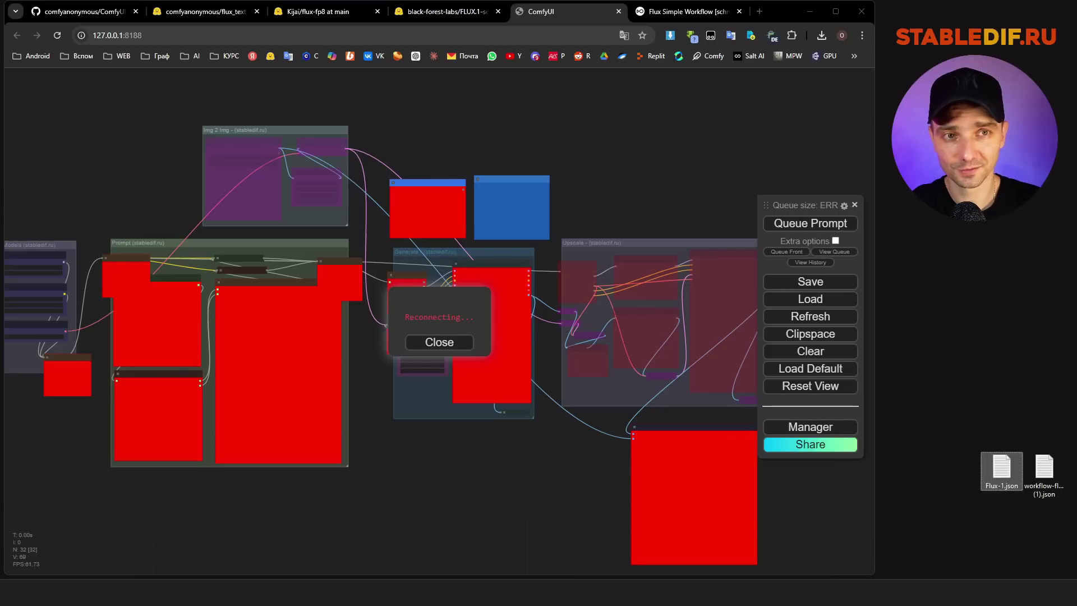
pyautogui.click(687, 11)
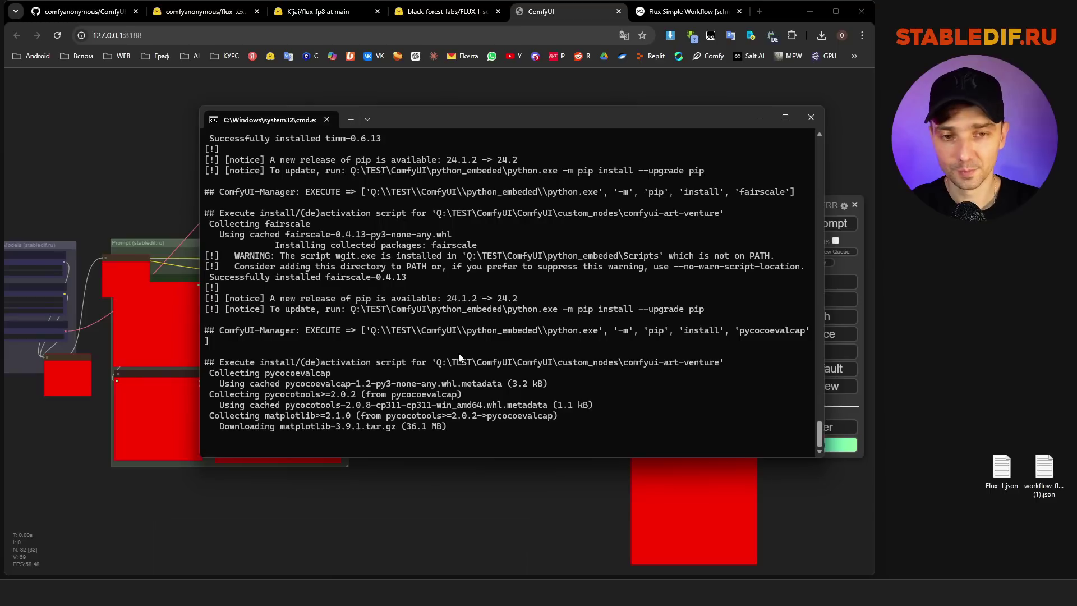
# - Close the ComfyUI server console and minimize the browser to return to the root ComfyUI folder
pyautogui.click(812, 118)
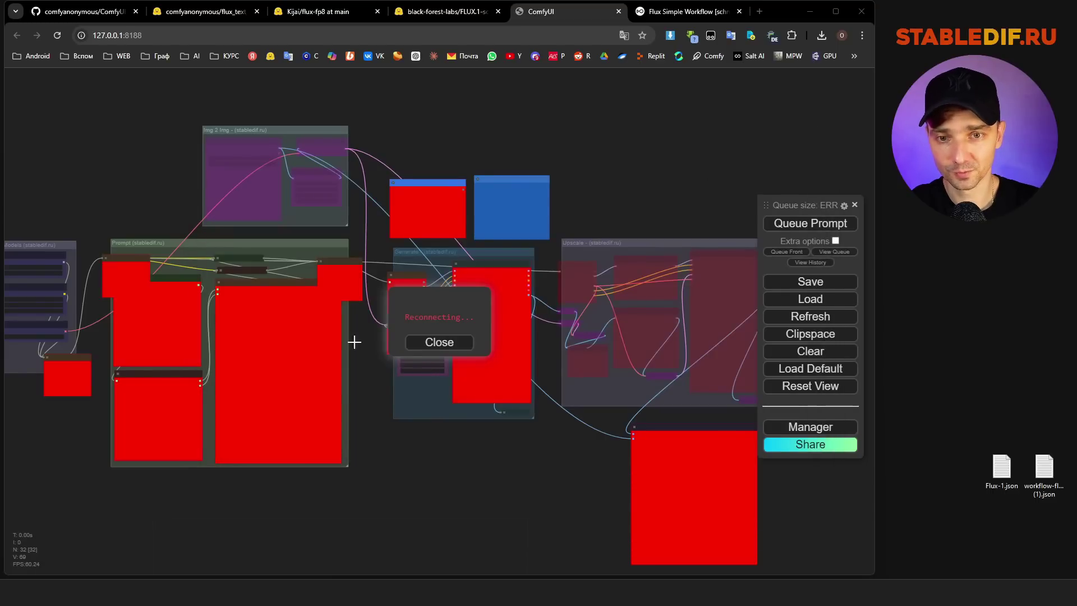
pyautogui.click(810, 11)
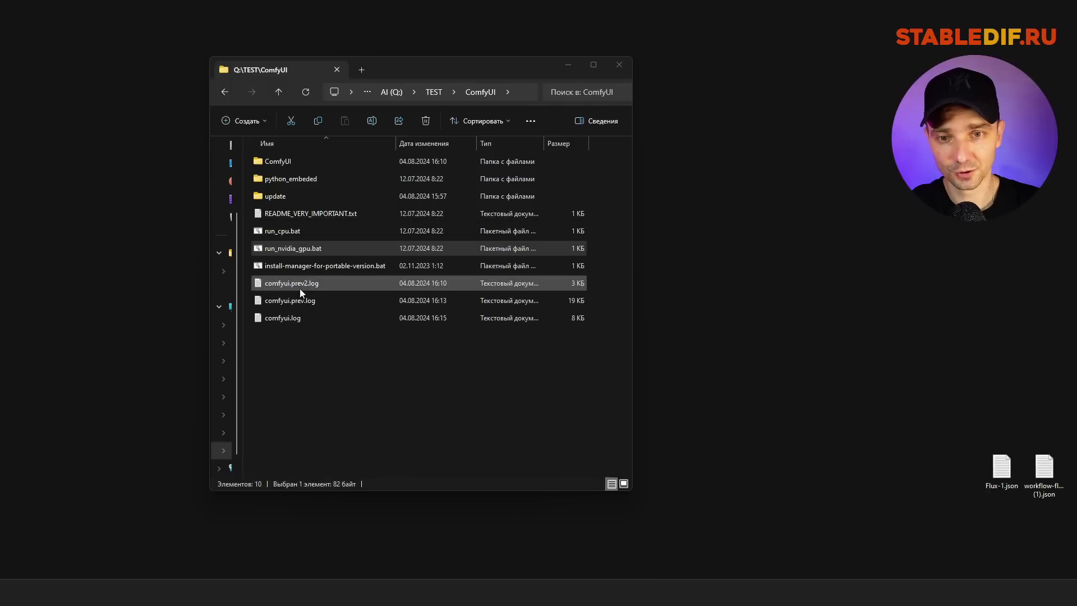
# - Start ComfyUI with run_nvidia_gpu.bat and check the loaded workflow for missing custom nodes in ComfyUI Manager
pyautogui.doubleClick(288, 250)
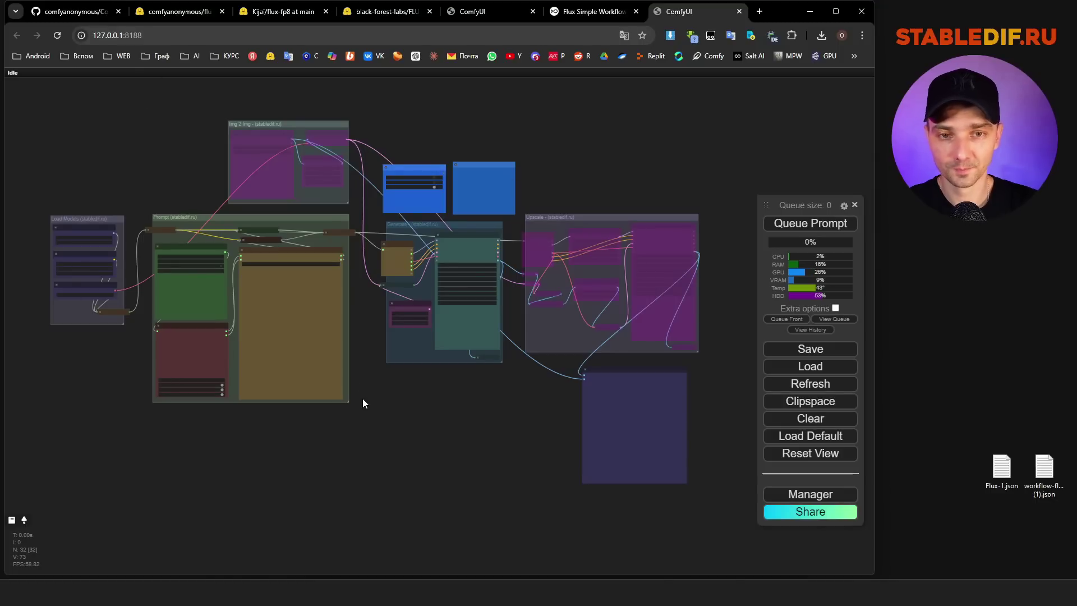
pyautogui.click(810, 493)
pyautogui.click(422, 242)
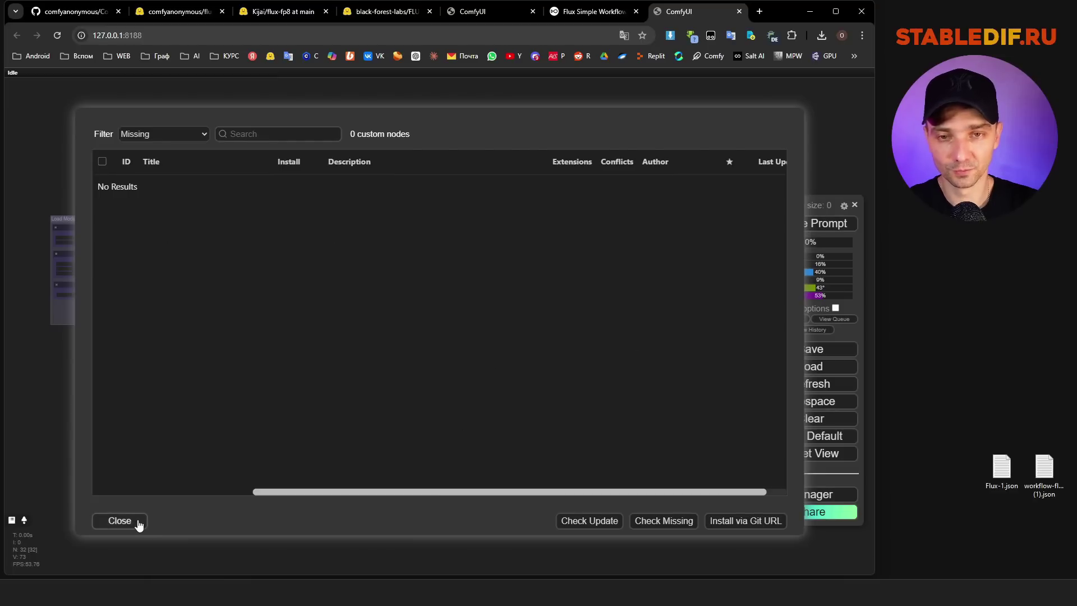
pyautogui.click(120, 520)
# - Review the custom nodes in ComfyUI Manager filtered to Installed, and return to the workflow canvas
pyautogui.click(437, 227)
pyautogui.click(167, 134)
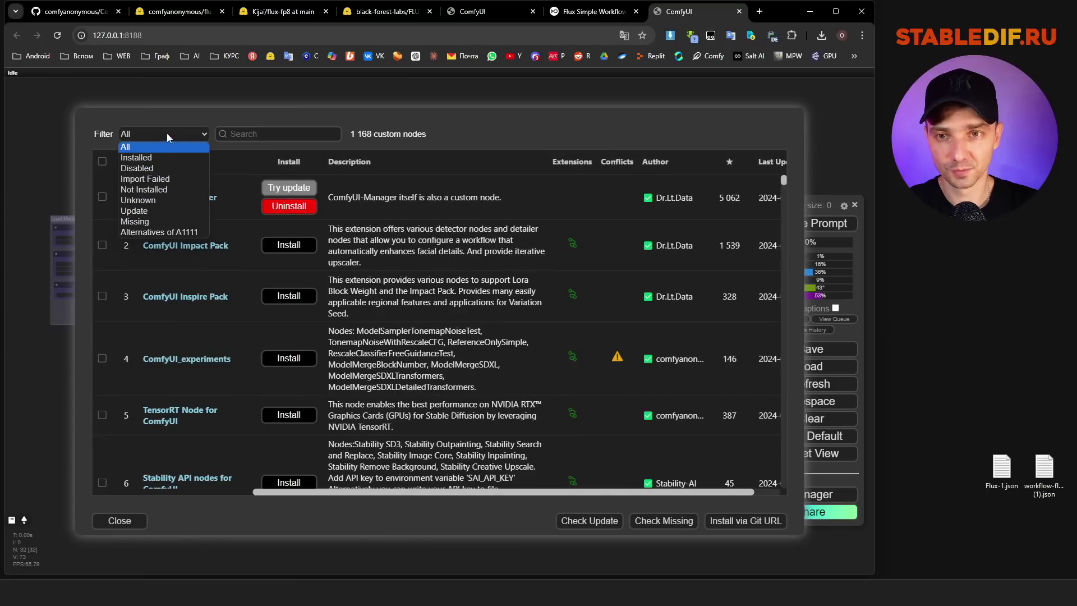
pyautogui.click(155, 160)
pyautogui.scroll(-6, 285, 433)
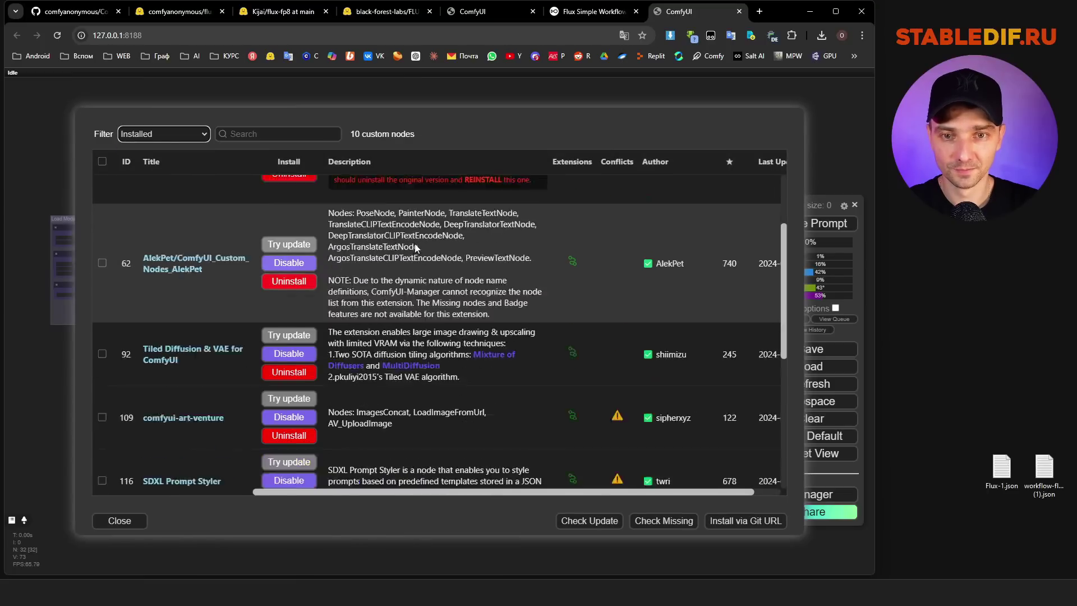
pyautogui.scroll(6, 355, 203)
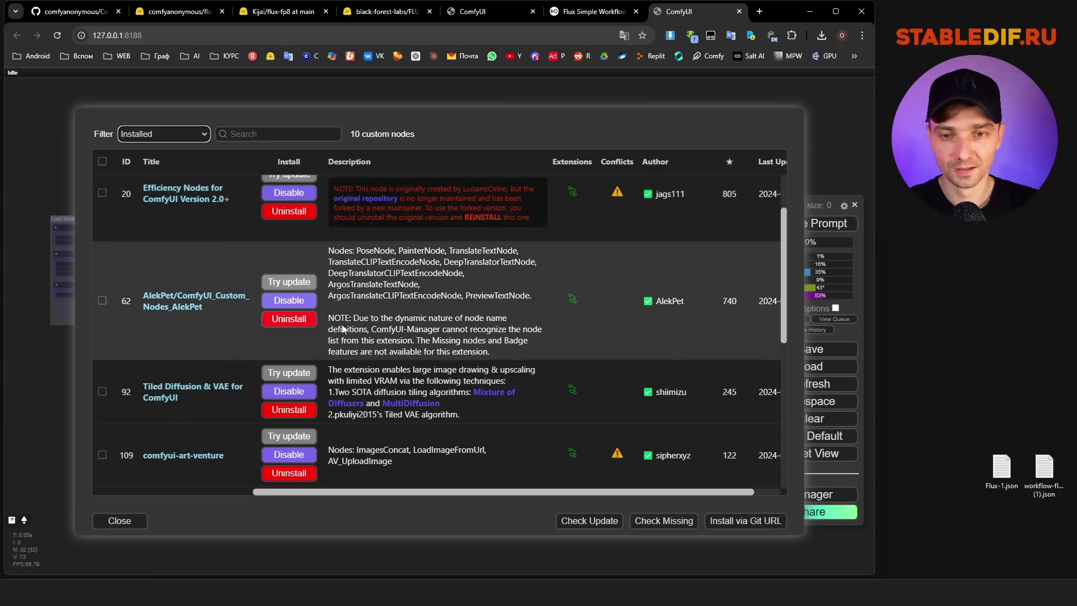
pyautogui.click(119, 521)
pyautogui.click(399, 467)
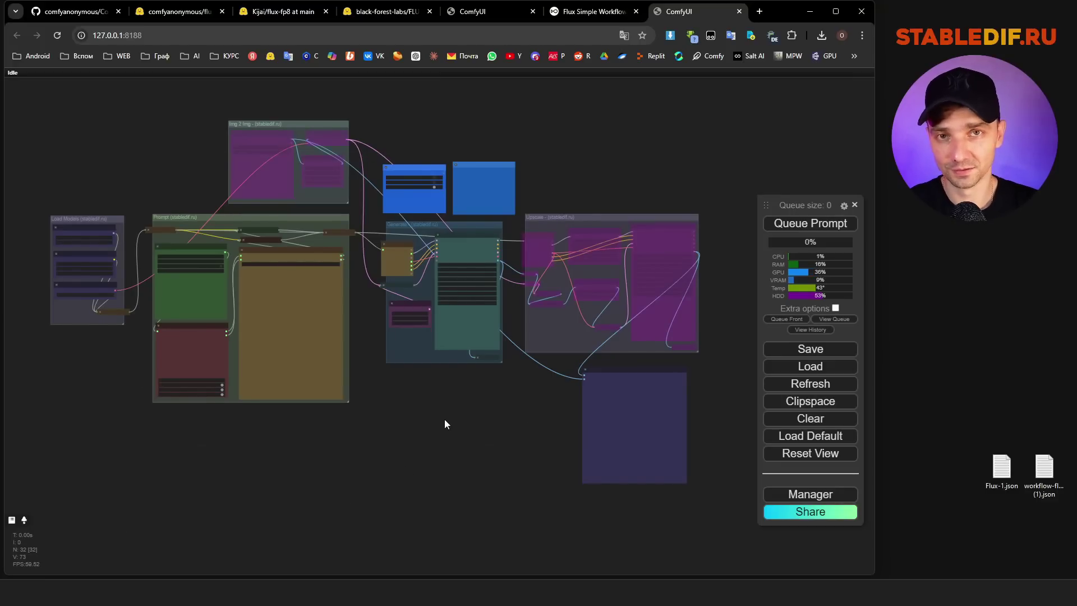
# - Set the Load Diffusion Model node to Flux\flux1-dev-fp8.safetensors with weight_dtype fp8_e4m3fn
pyautogui.moveTo(453, 455); pyautogui.dragTo(449, 452)
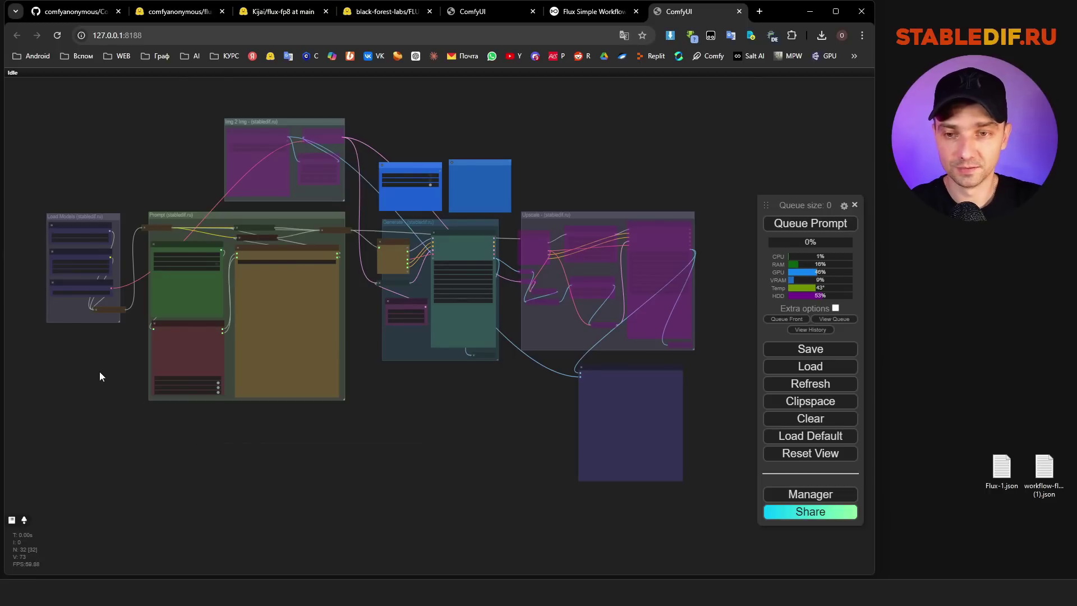
pyautogui.moveTo(100, 376); pyautogui.dragTo(228, 416)
pyautogui.scroll(12, 178, 257)
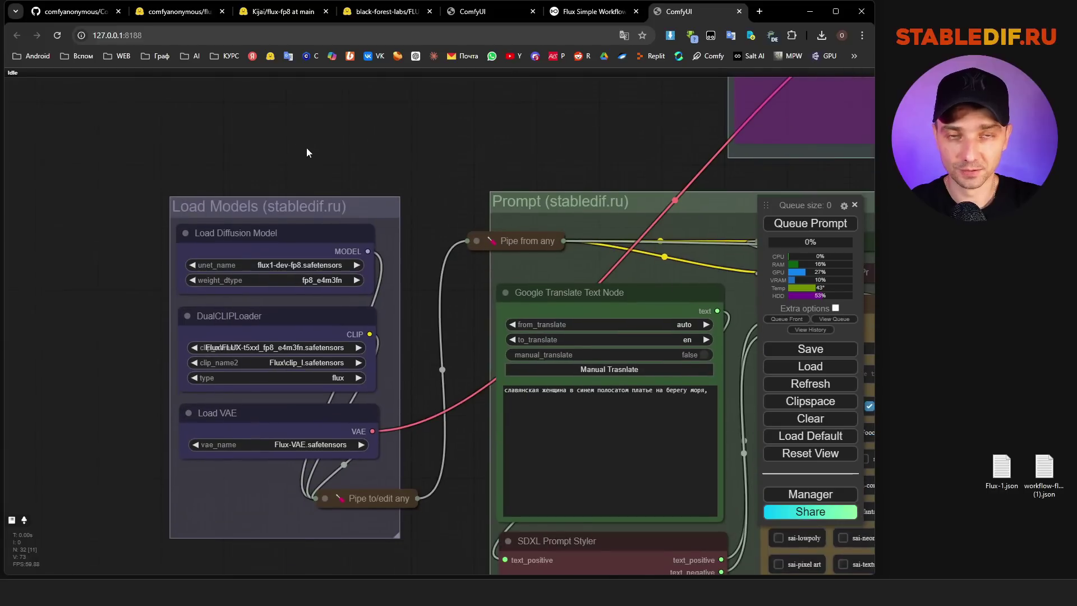
pyautogui.scroll(4, 312, 152)
pyautogui.moveTo(331, 165); pyautogui.dragTo(344, 113)
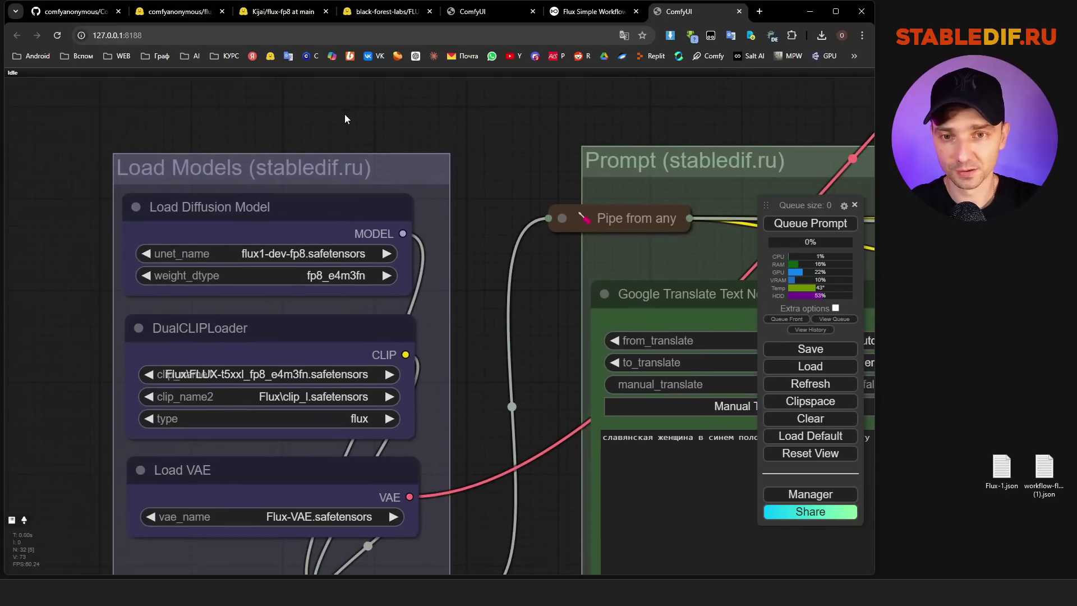
pyautogui.scroll(2, 309, 257)
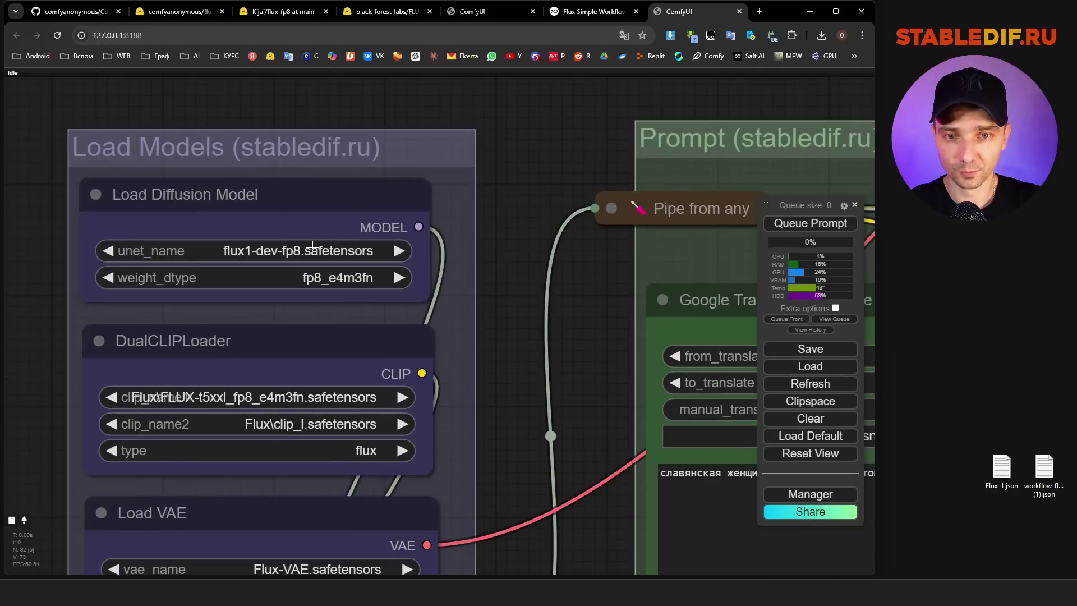
pyautogui.click(314, 251)
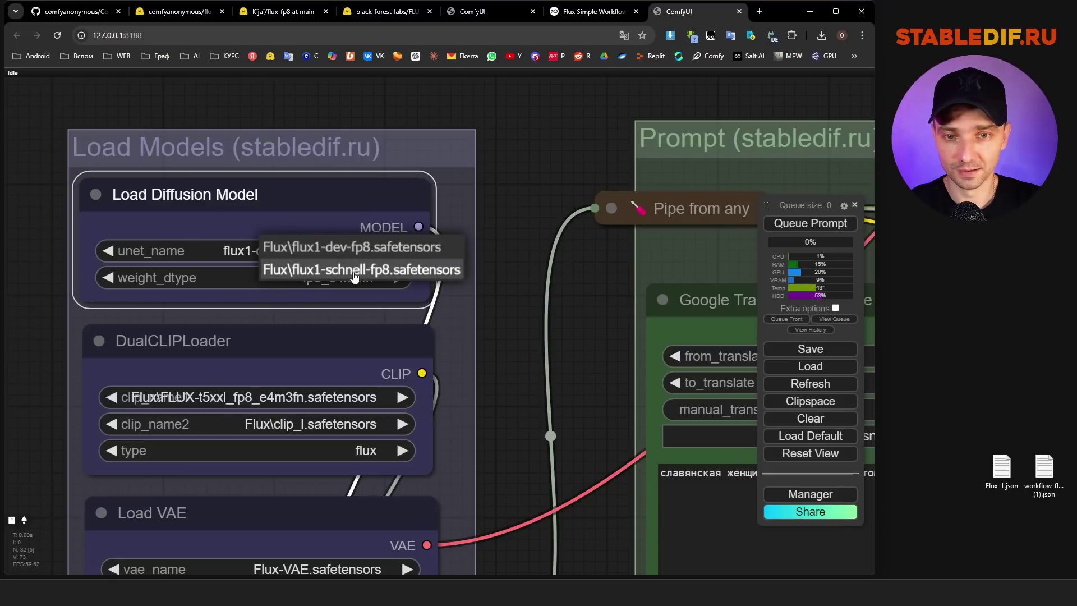
pyautogui.click(351, 249)
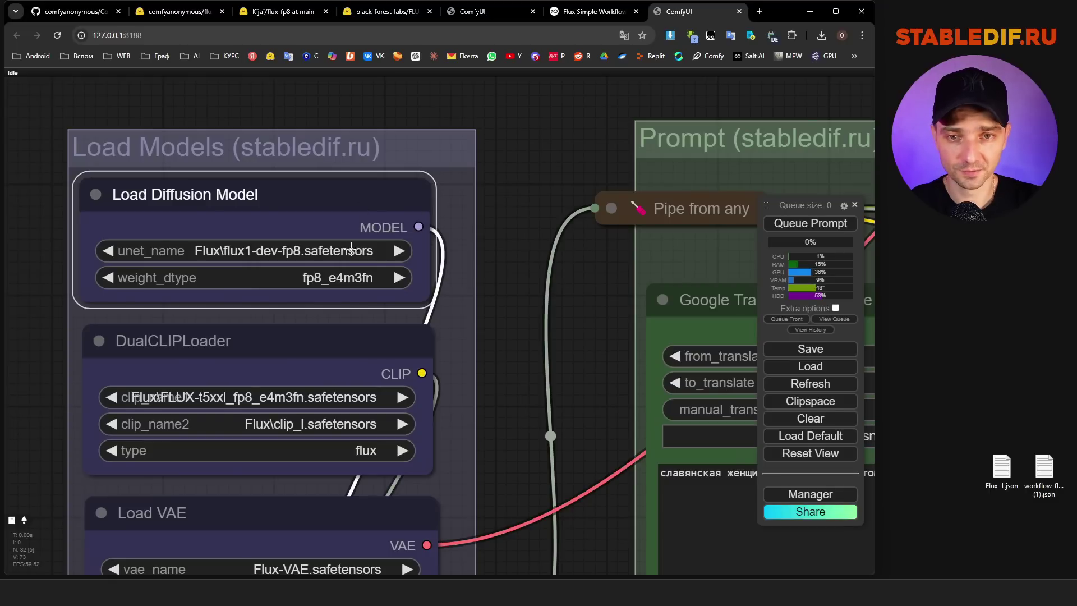
pyautogui.click(324, 279)
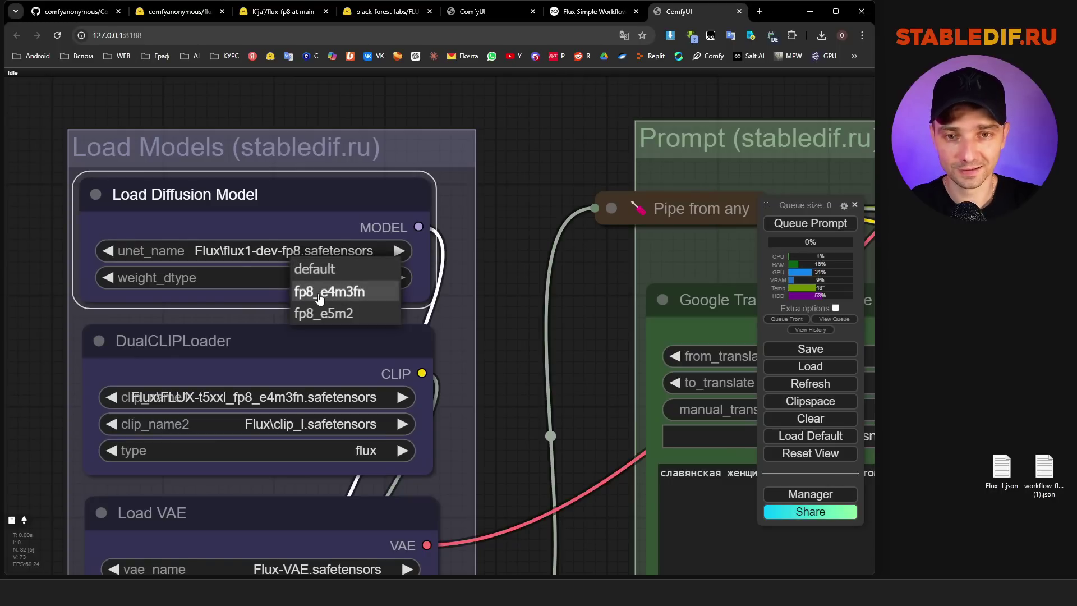
pyautogui.click(353, 297)
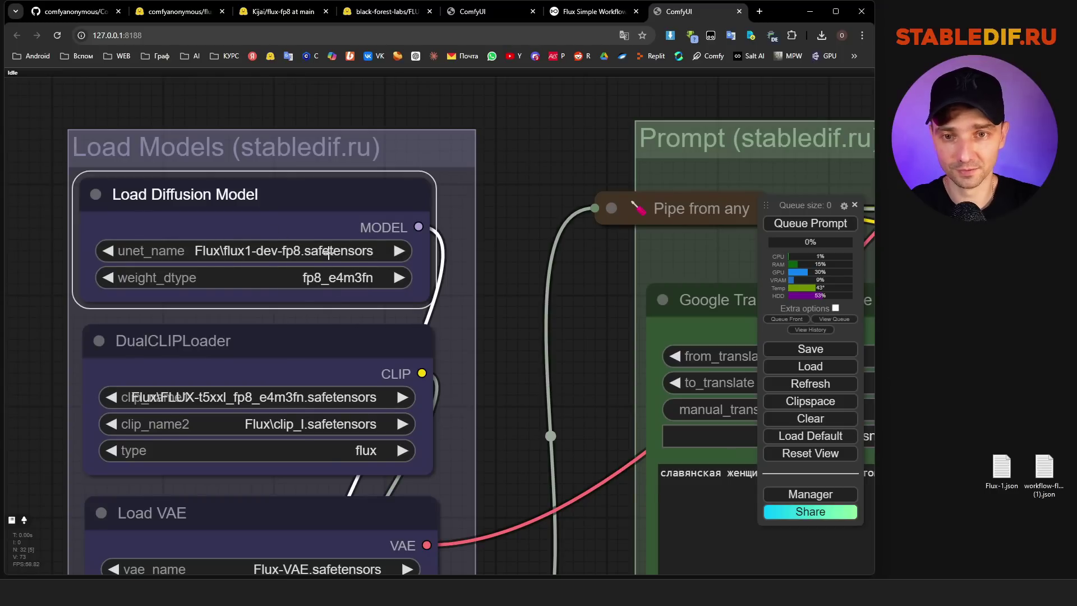
# - Select Flux\FLUX-t5xxl_fp8_e4m3fn.safetensors as the first clip and Flux\clip_l.safetensors as clip_name2 in the DualCLIPLoader node
pyautogui.scroll(-3, 341, 213)
pyautogui.scroll(2, 205, 269)
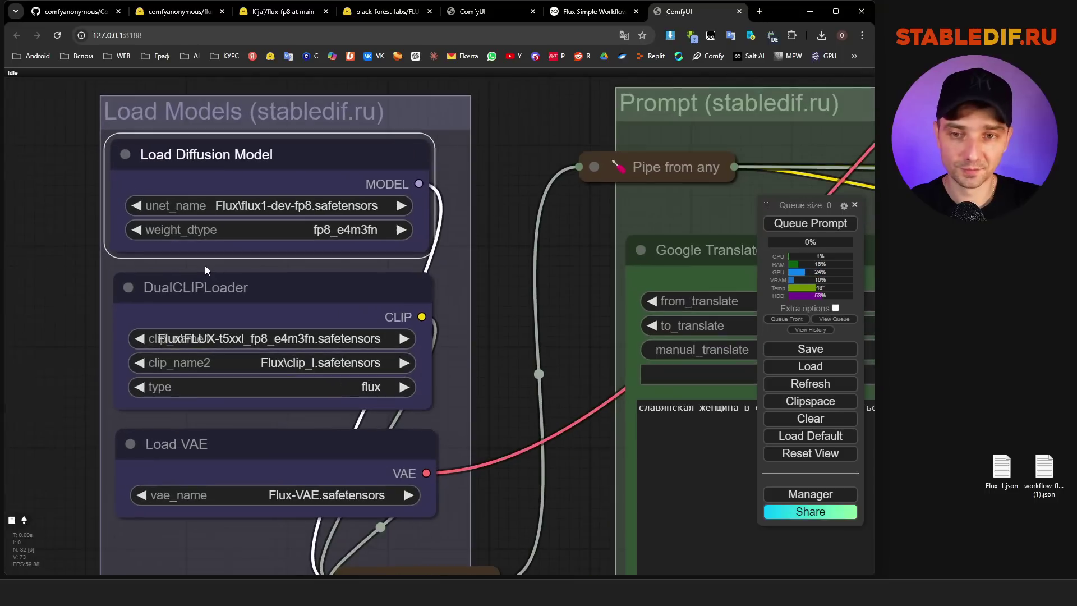
pyautogui.click(203, 289)
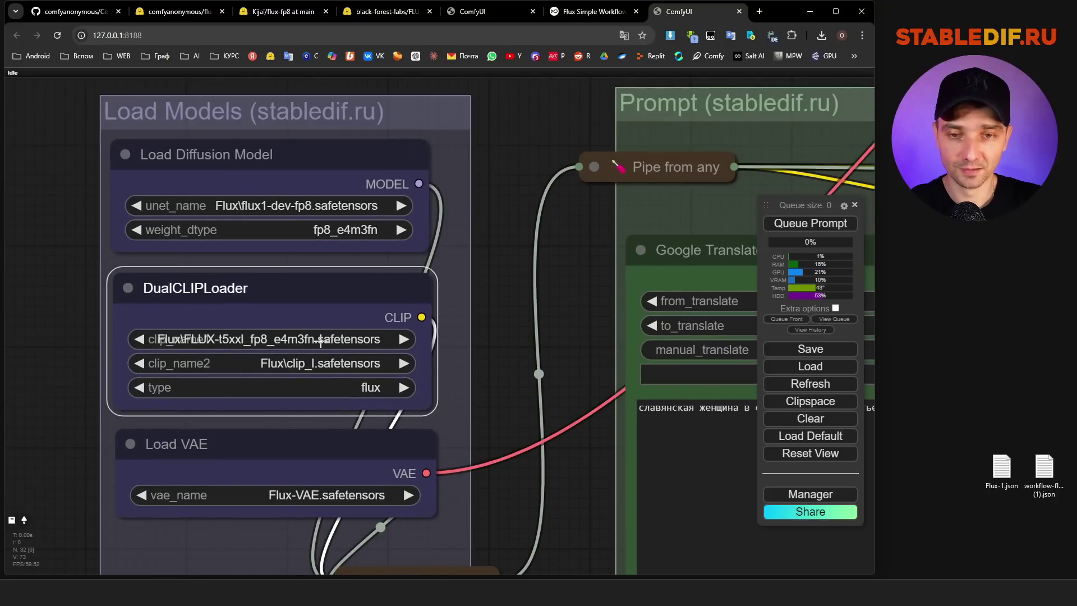
pyautogui.click(308, 365)
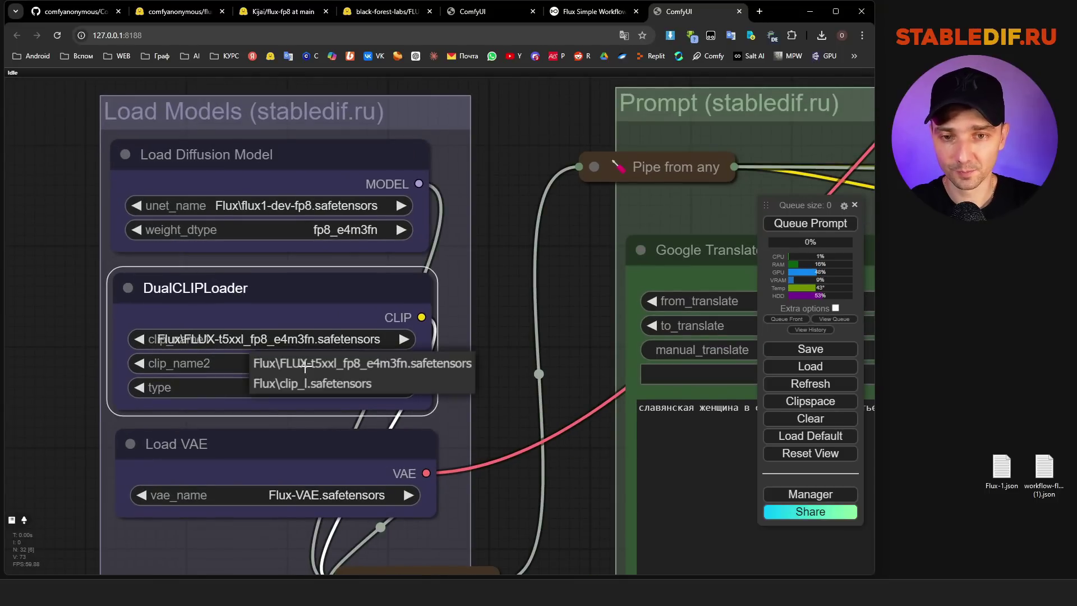
pyautogui.click(312, 387)
pyautogui.click(313, 346)
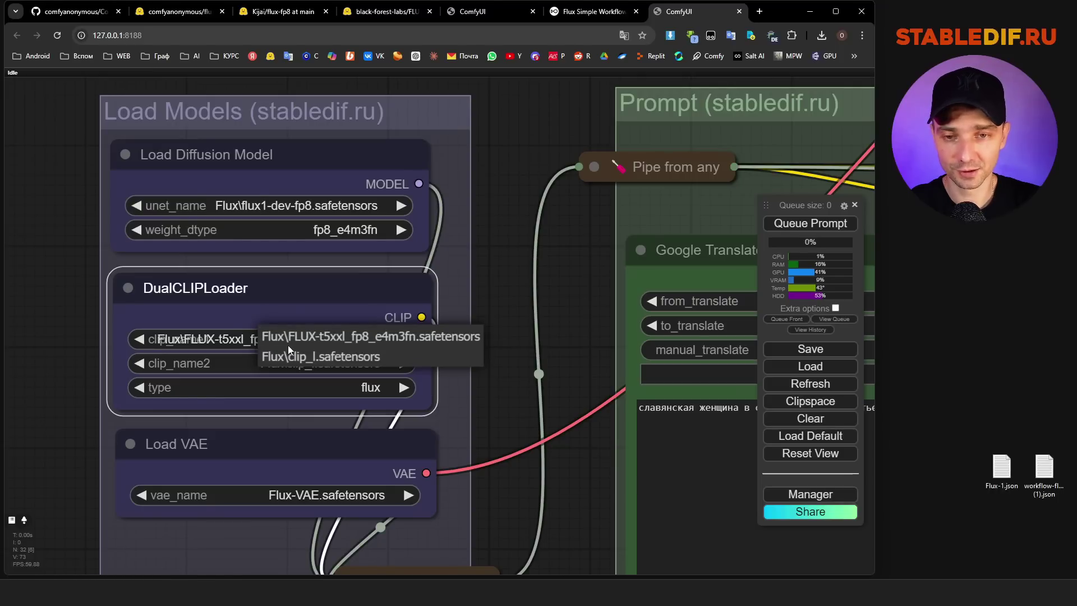
pyautogui.click(399, 343)
# - Select Flux-VAE.safetensors as the vae_name in the Load VAE node
pyautogui.scroll(-1, 353, 180)
pyautogui.scroll(3, 320, 522)
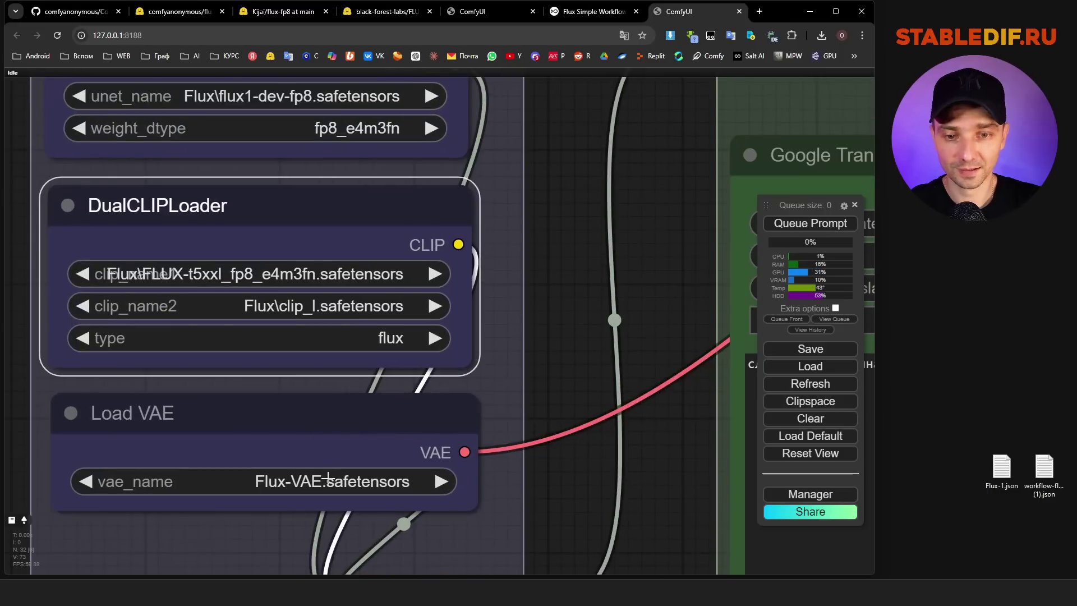
pyautogui.click(328, 476)
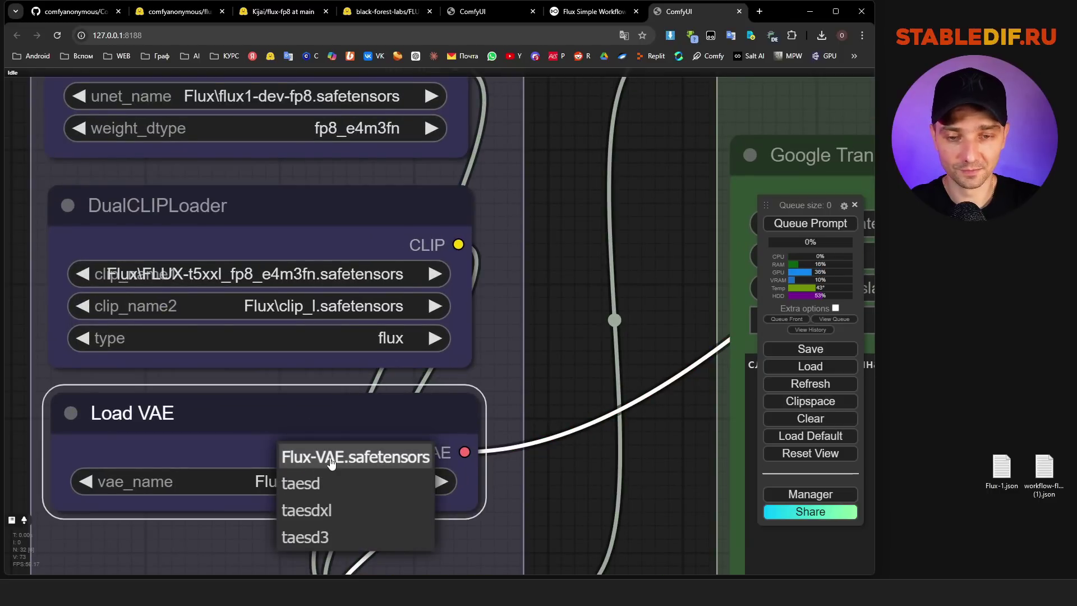
pyautogui.scroll(-4, 336, 459)
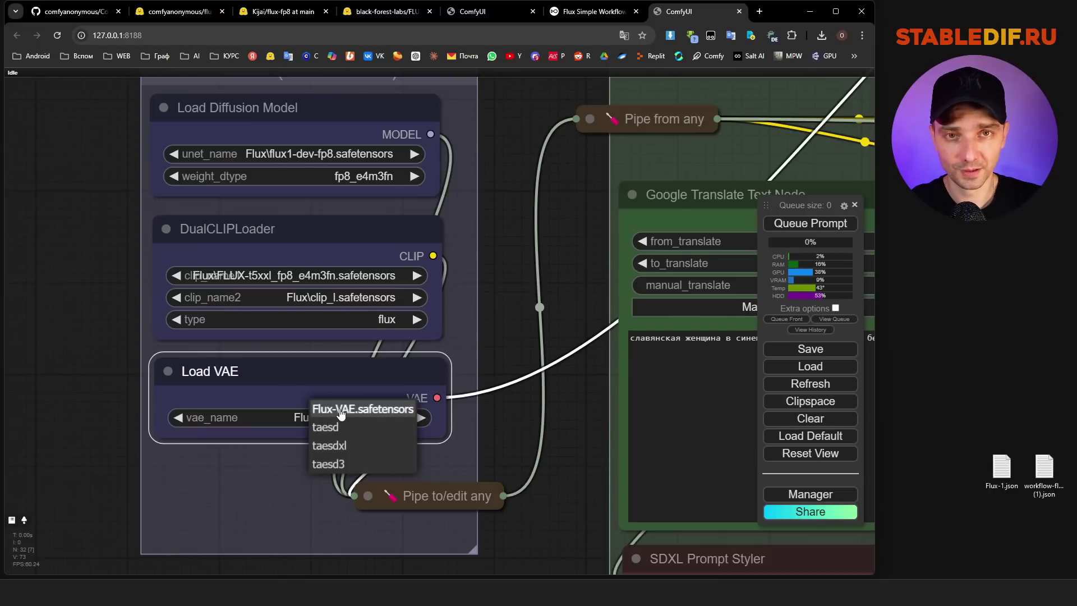
pyautogui.click(340, 410)
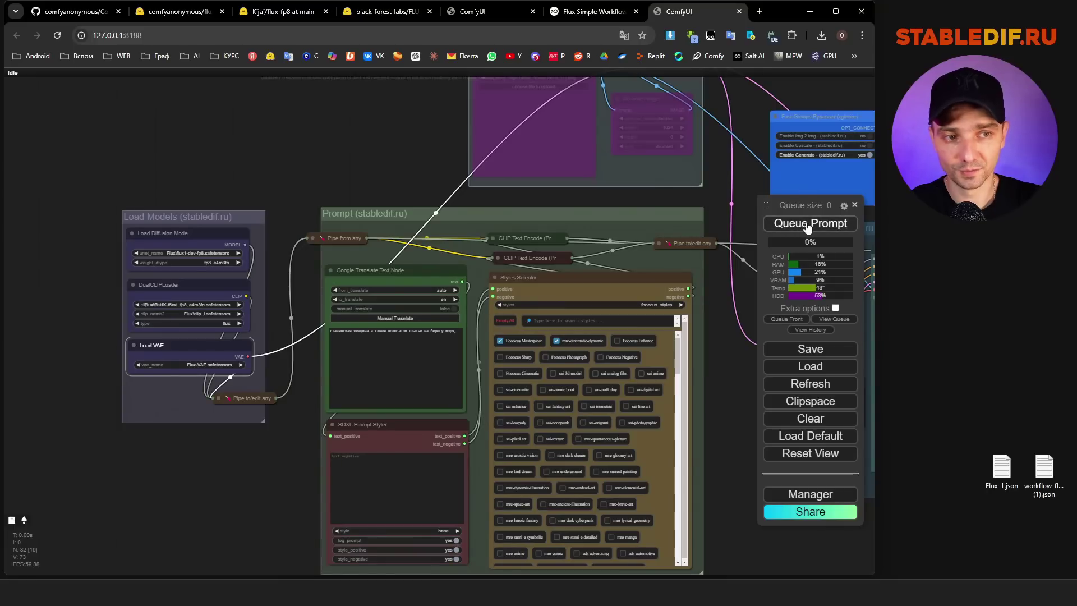
# - Queue the prompt to generate an image and inspect the result in the KSampler (Efficient) node
pyautogui.click(808, 225)
pyautogui.moveTo(393, 170); pyautogui.dragTo(277, 128)
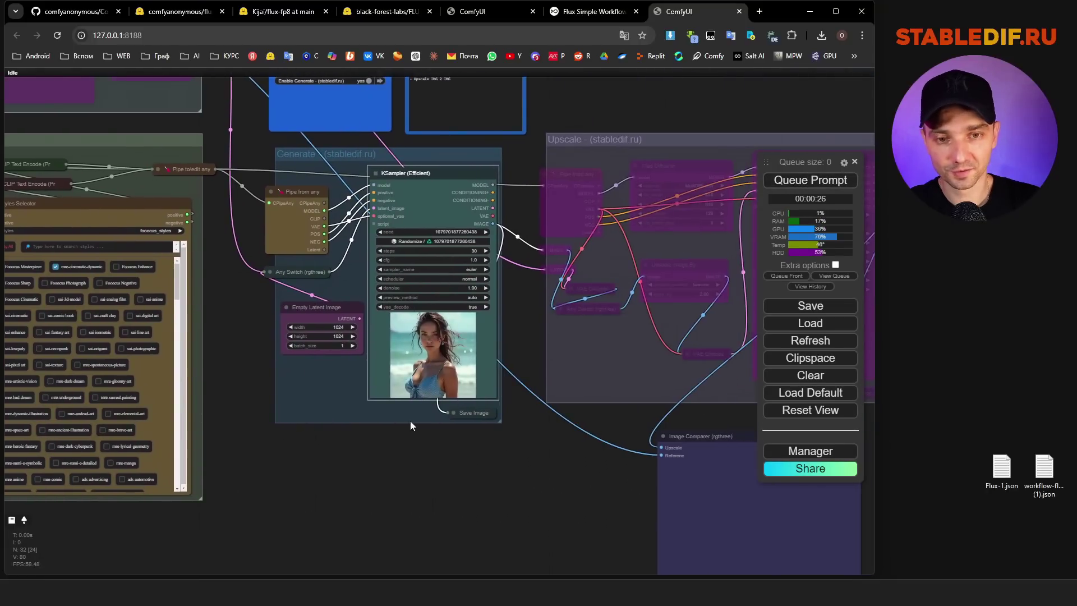
pyautogui.scroll(10, 443, 370)
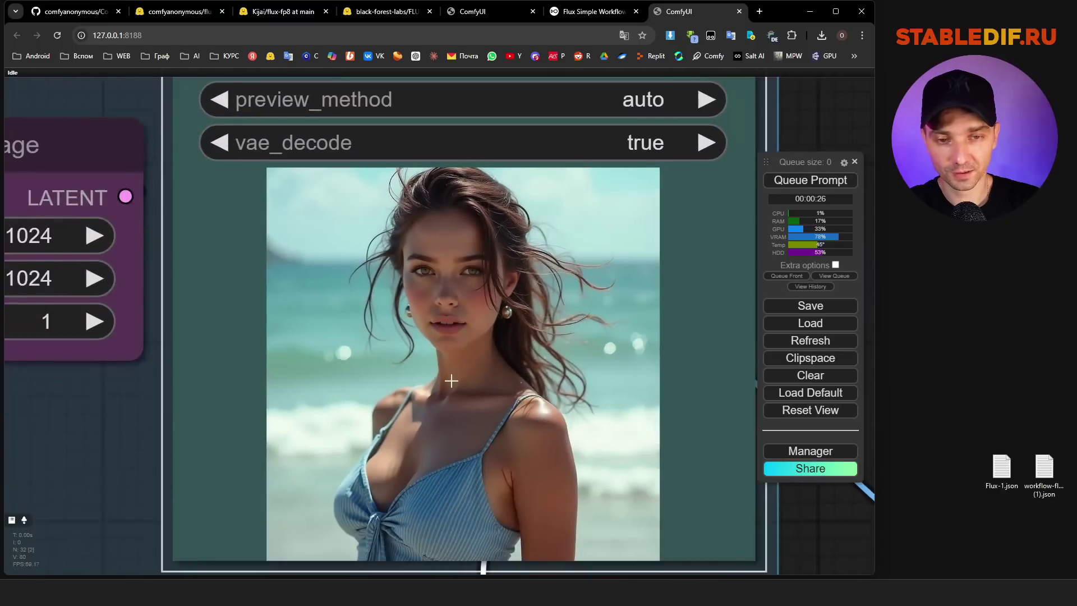
pyautogui.scroll(3, 451, 381)
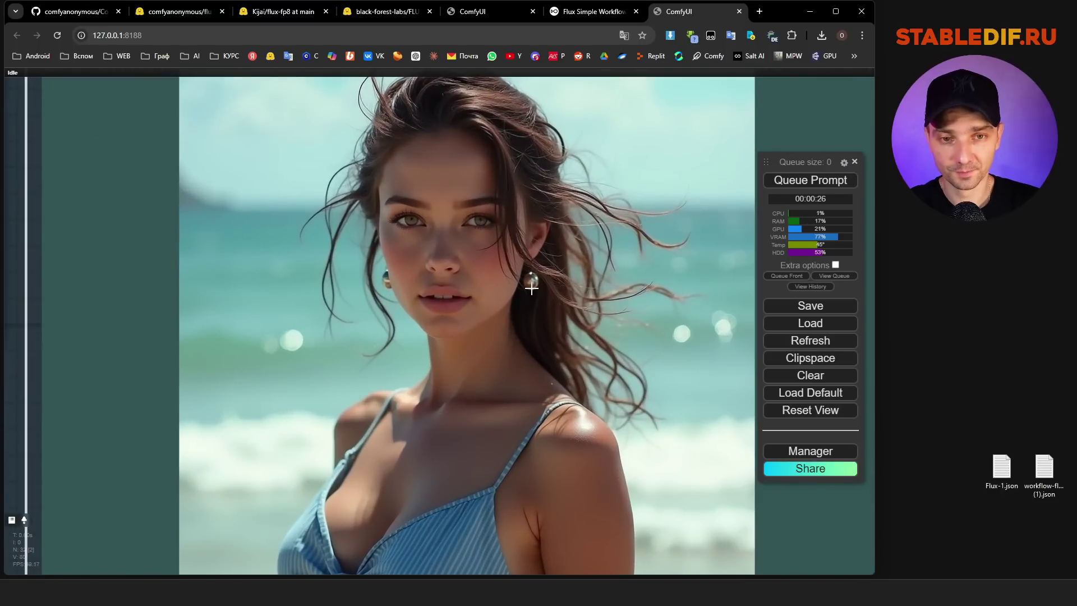
pyautogui.scroll(-12, 531, 288)
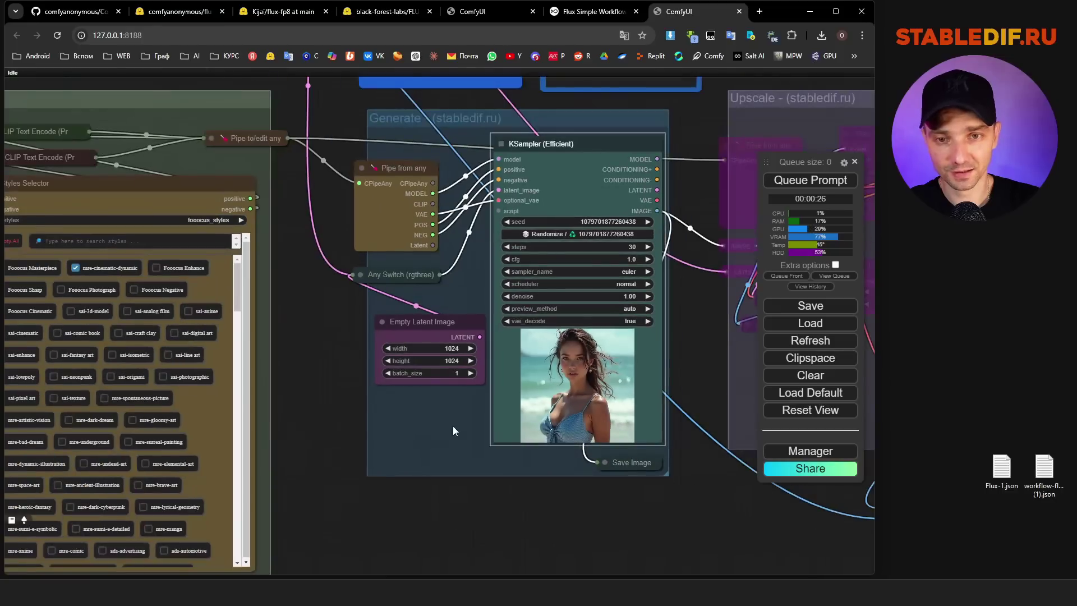
pyautogui.moveTo(349, 373); pyautogui.dragTo(405, 447)
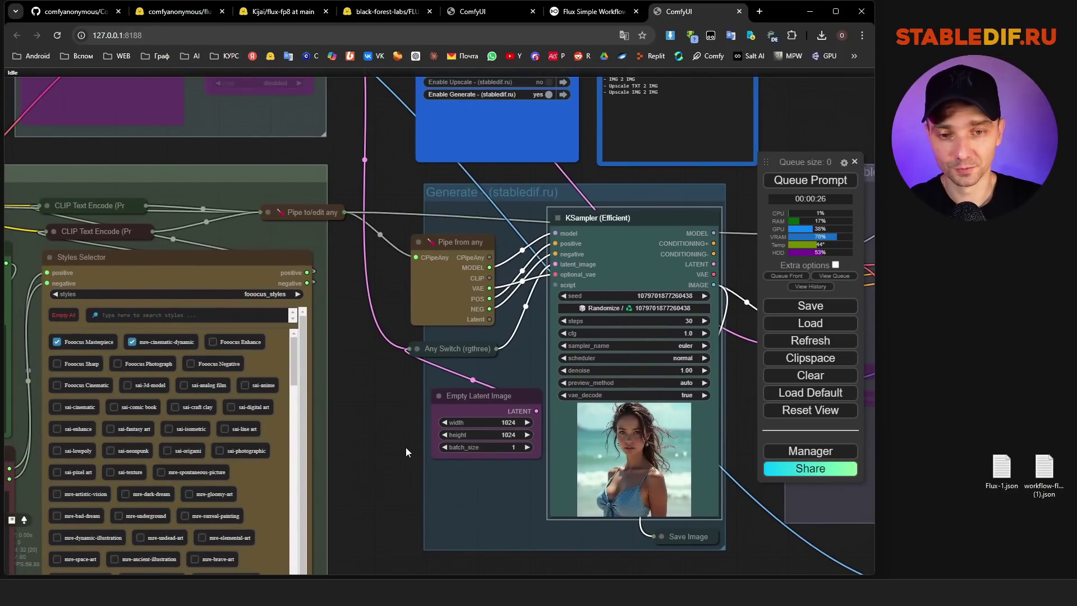
pyautogui.scroll(-8, 405, 447)
pyautogui.moveTo(381, 450); pyautogui.dragTo(451, 439)
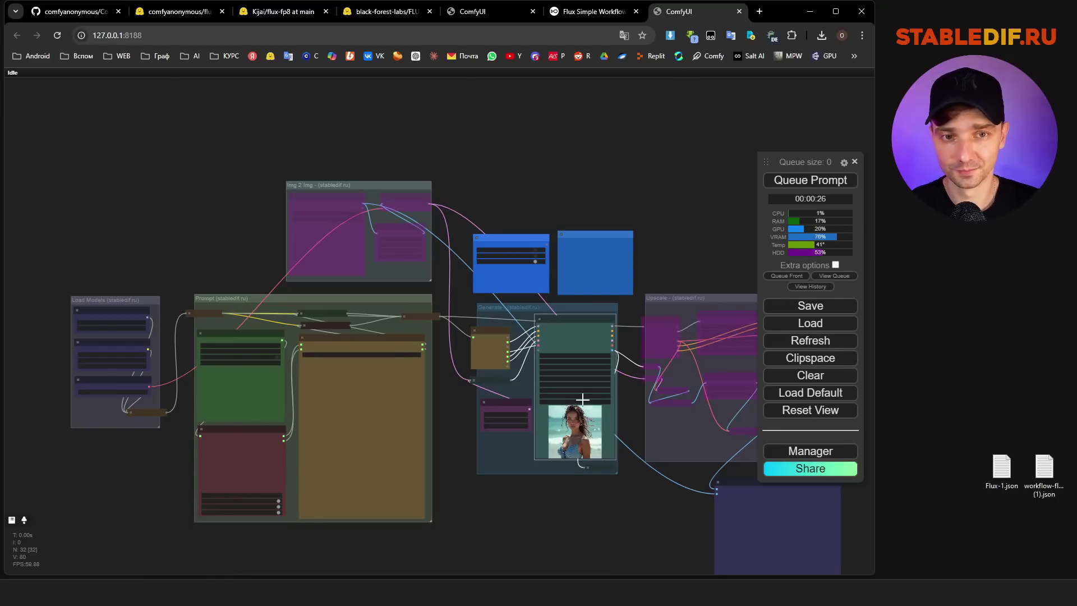
# - Set the beta option for the new menu and workflow management to Top in the ComfyUI settings
pyautogui.click(780, 411)
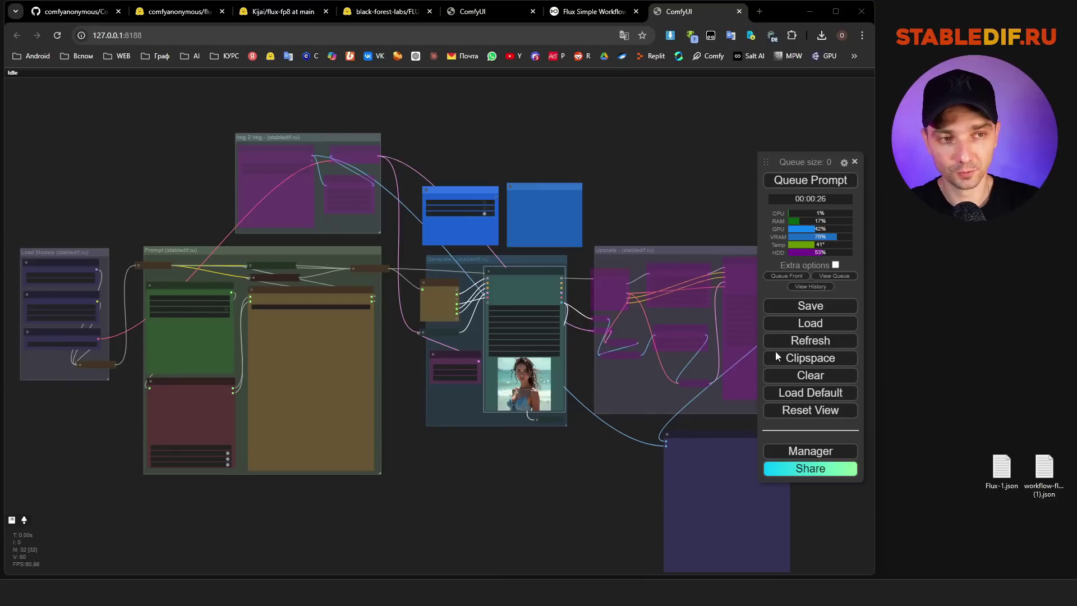
pyautogui.click(844, 163)
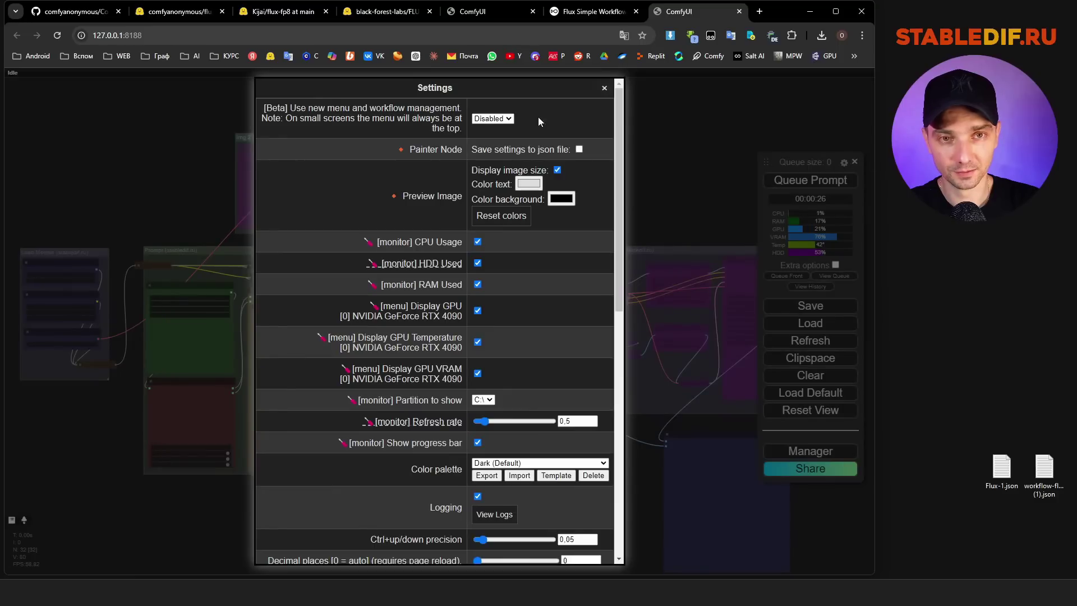
pyautogui.click(493, 118)
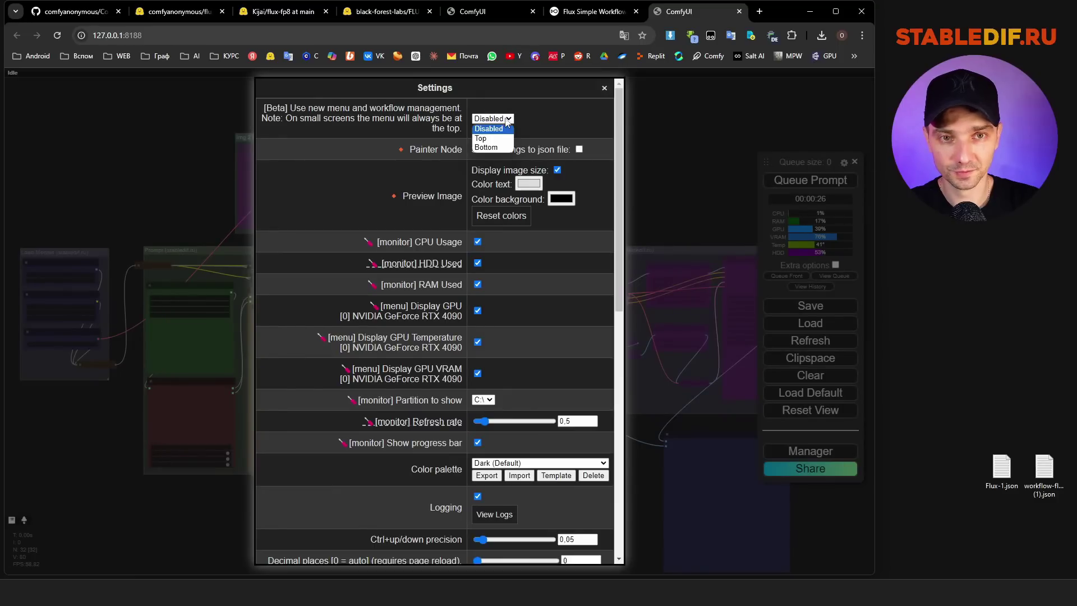
pyautogui.click(490, 134)
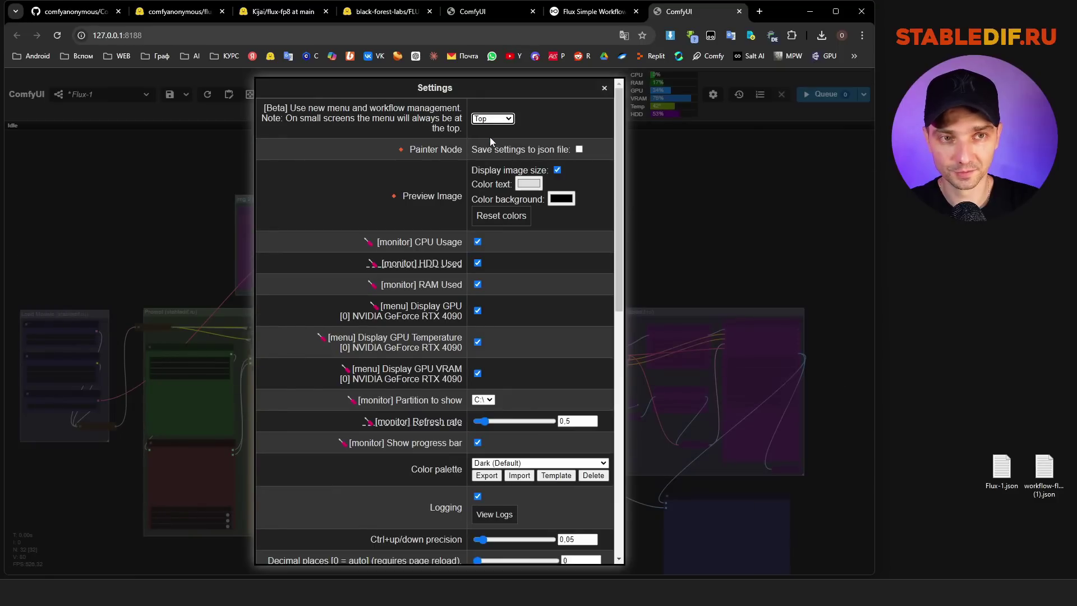
pyautogui.click(604, 90)
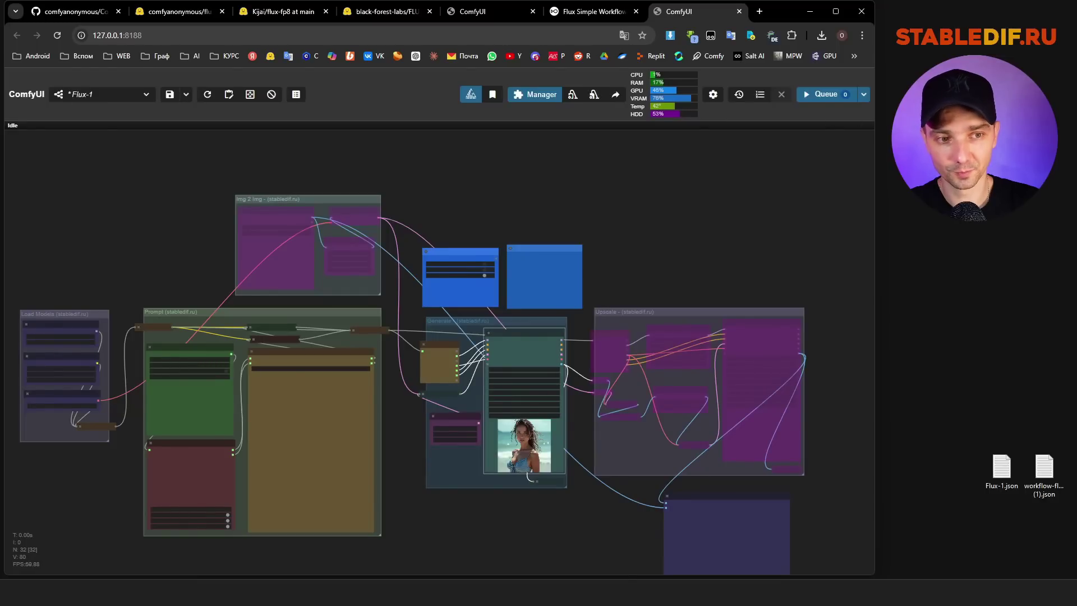
# - Examine the Load Models group with its Load Diffusion Model, DualCLIPLoader and Load VAE nodes and their outgoing links
pyautogui.scroll(-2, 672, 227)
pyautogui.scroll(2, 393, 474)
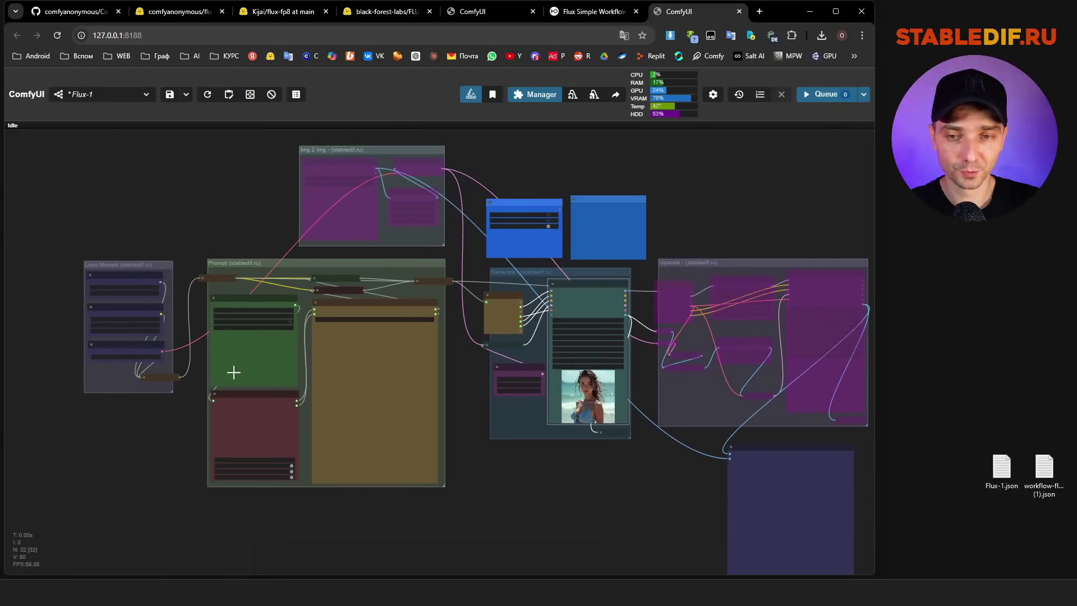
pyautogui.scroll(5, 112, 393)
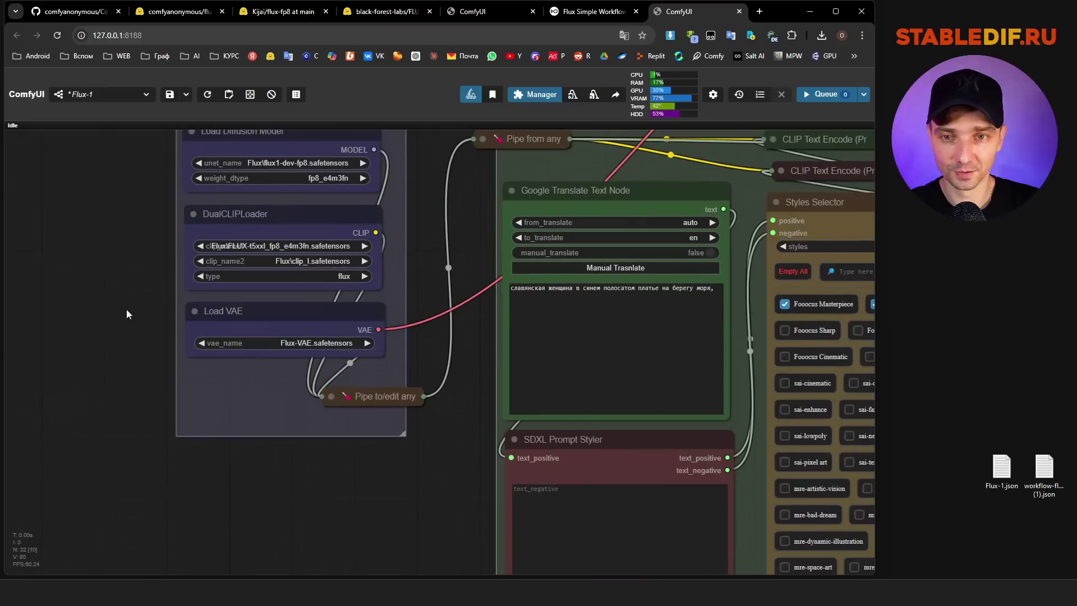
pyautogui.moveTo(126, 314); pyautogui.dragTo(97, 454)
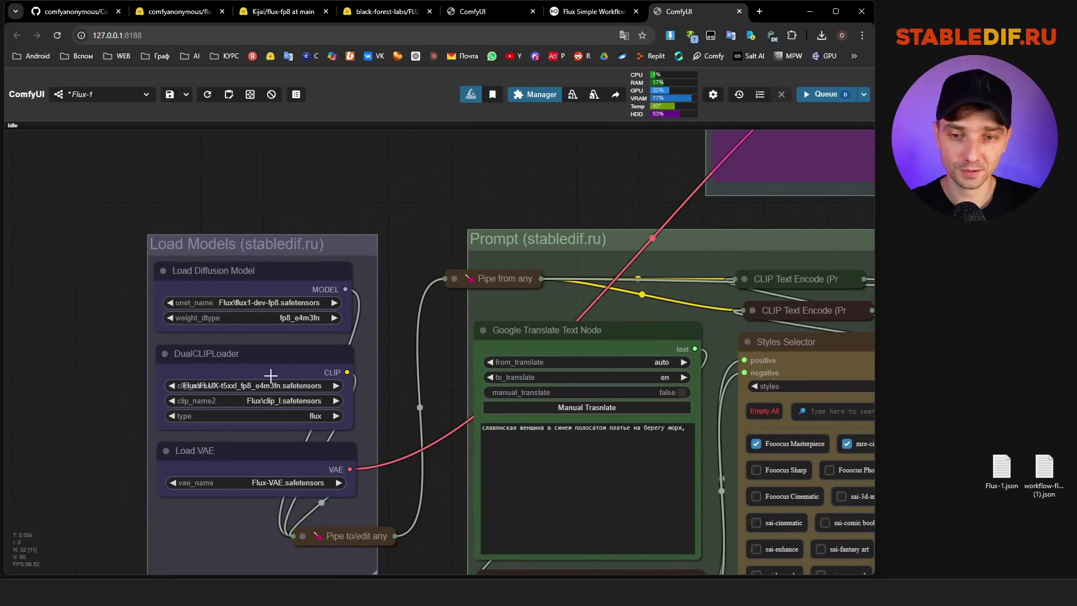
pyautogui.click(252, 455)
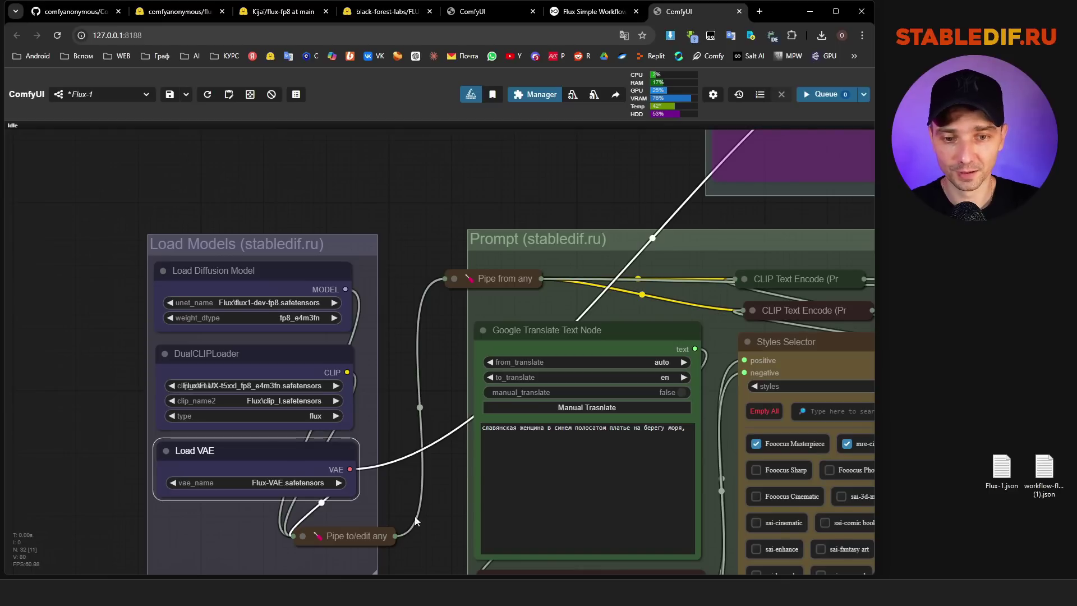
pyautogui.scroll(-3, 451, 288)
pyautogui.moveTo(494, 185); pyautogui.dragTo(343, 181)
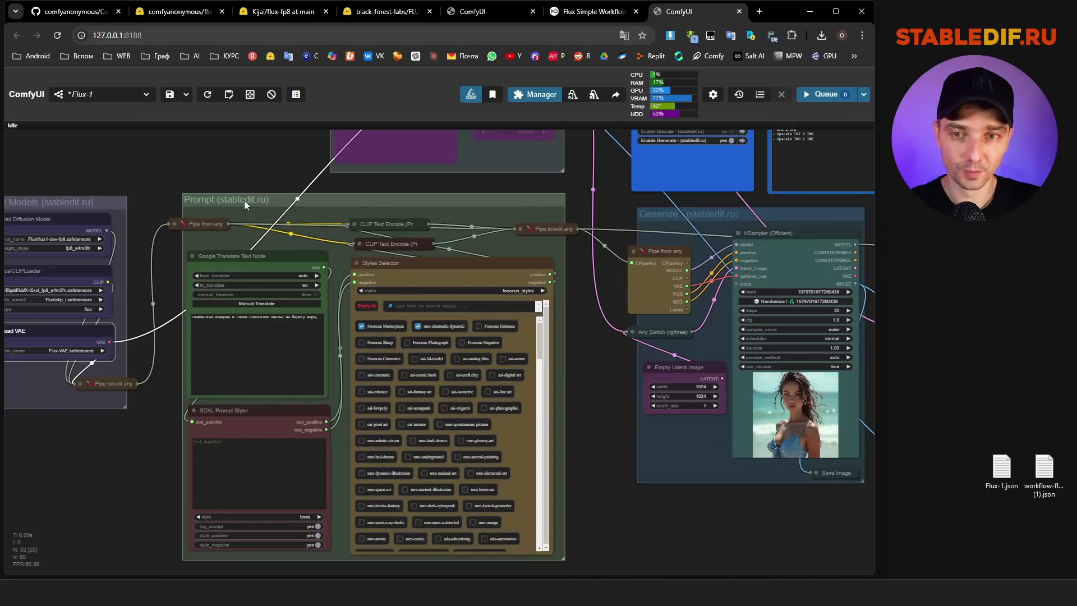
# - Inspect the Prompt group's Google Translate Text Node, including its translation languages and prompt text
pyautogui.click(244, 200)
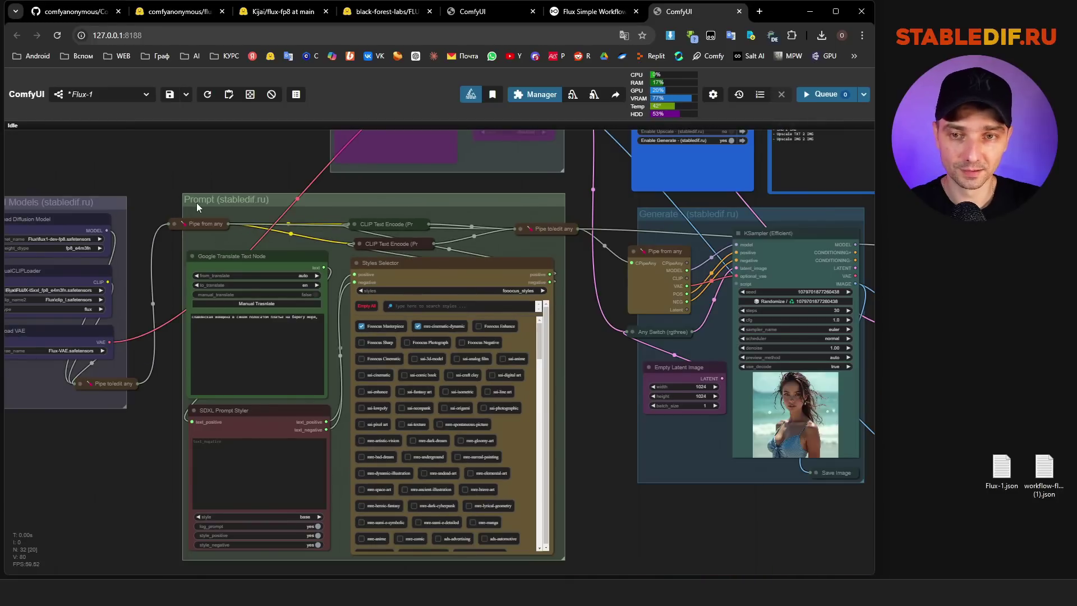
pyautogui.click(268, 357)
pyautogui.scroll(1, 202, 365)
pyautogui.scroll(5, 192, 294)
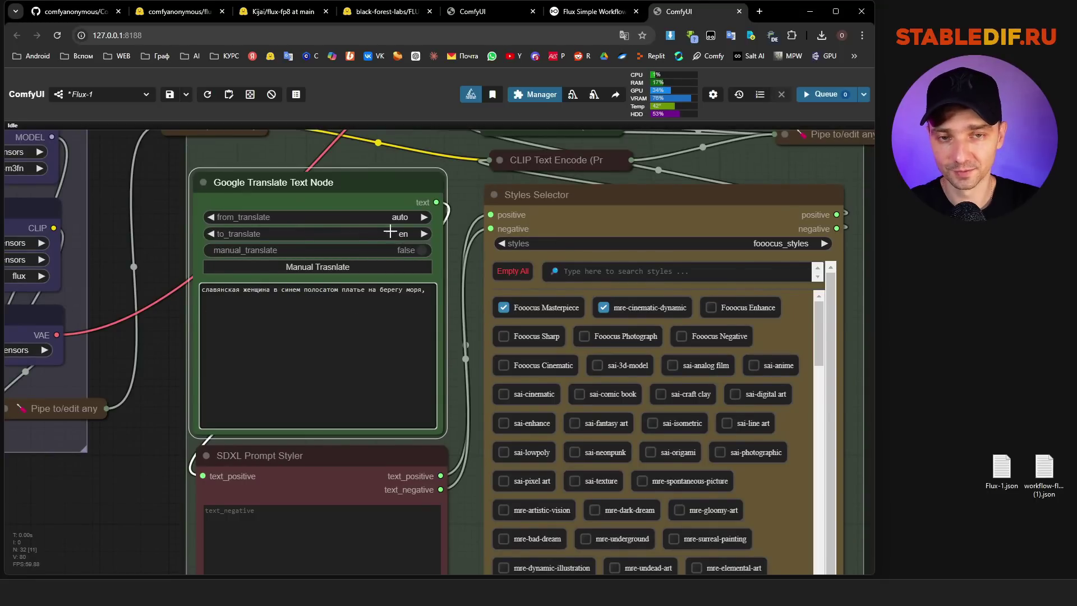
pyautogui.scroll(-2, 362, 216)
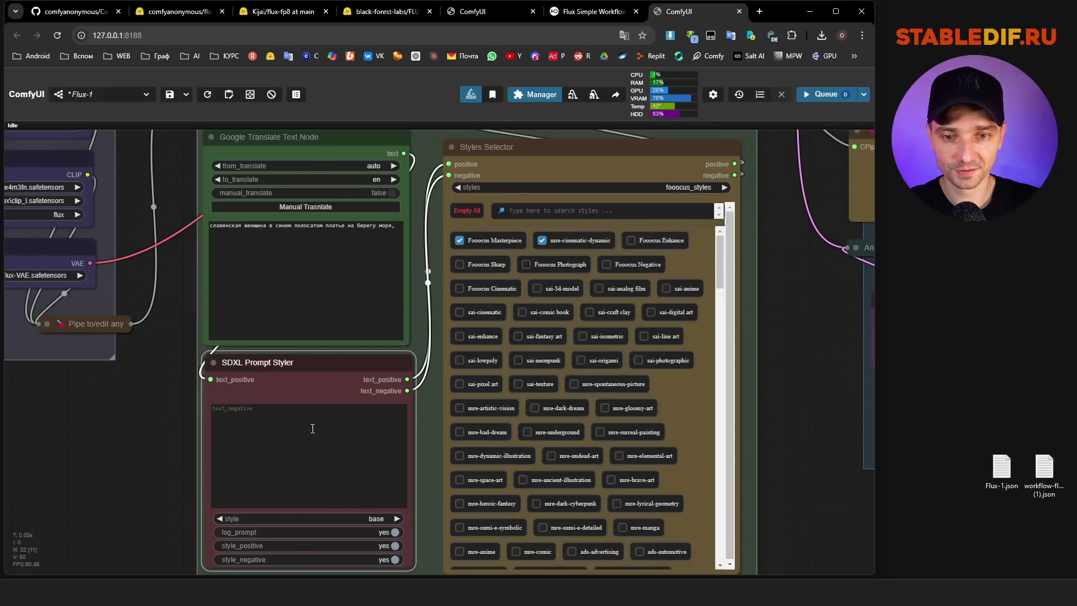
# - Review the available styles in the SDXL Prompt Styler node, keeping base as the style
pyautogui.click(372, 518)
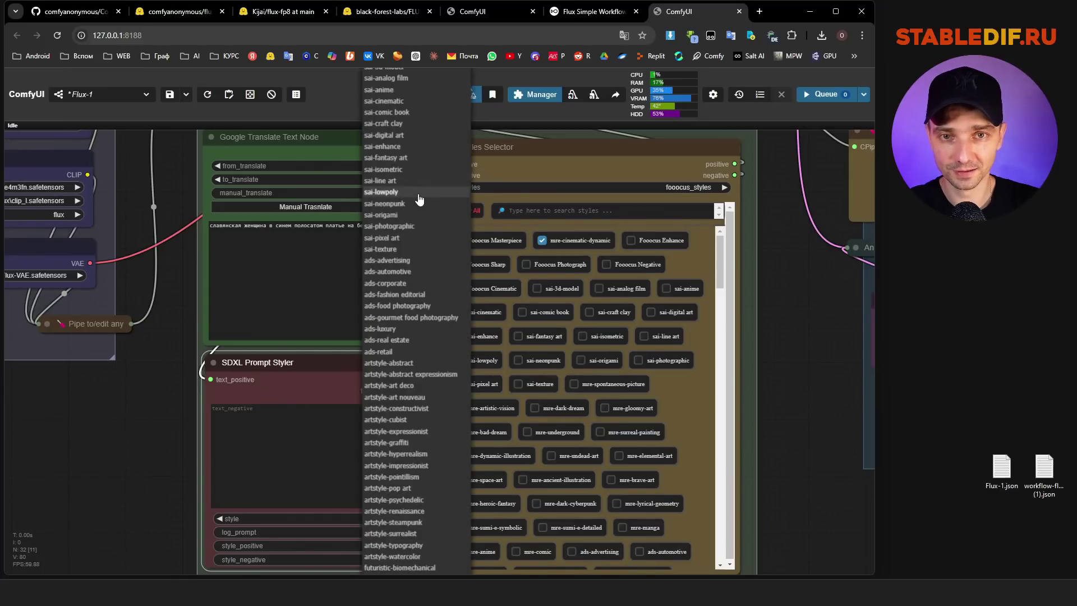
pyautogui.scroll(3, 401, 168)
pyautogui.click(388, 152)
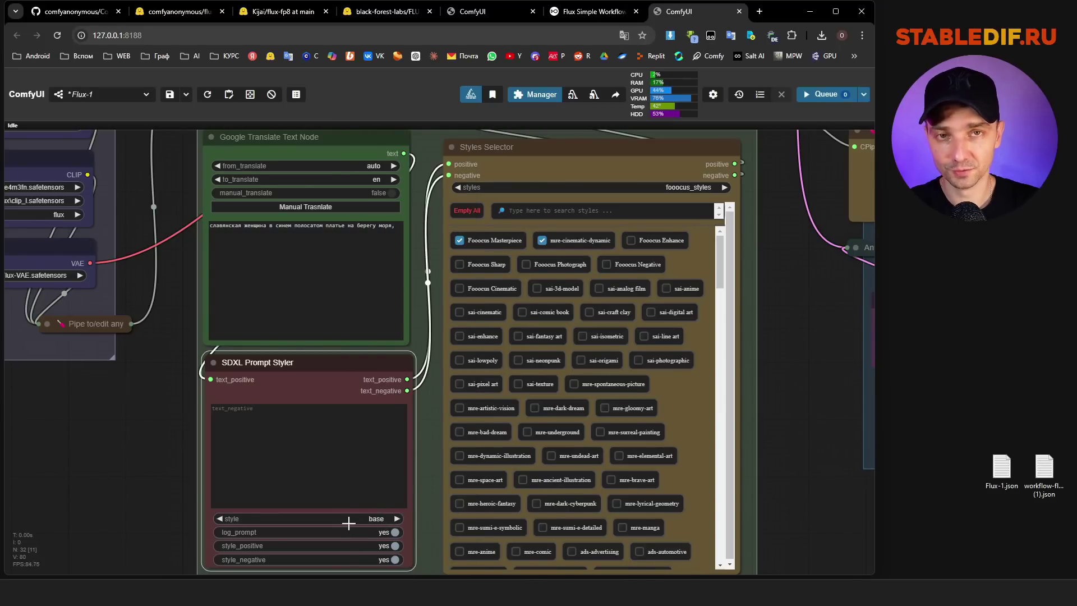
pyautogui.click(378, 519)
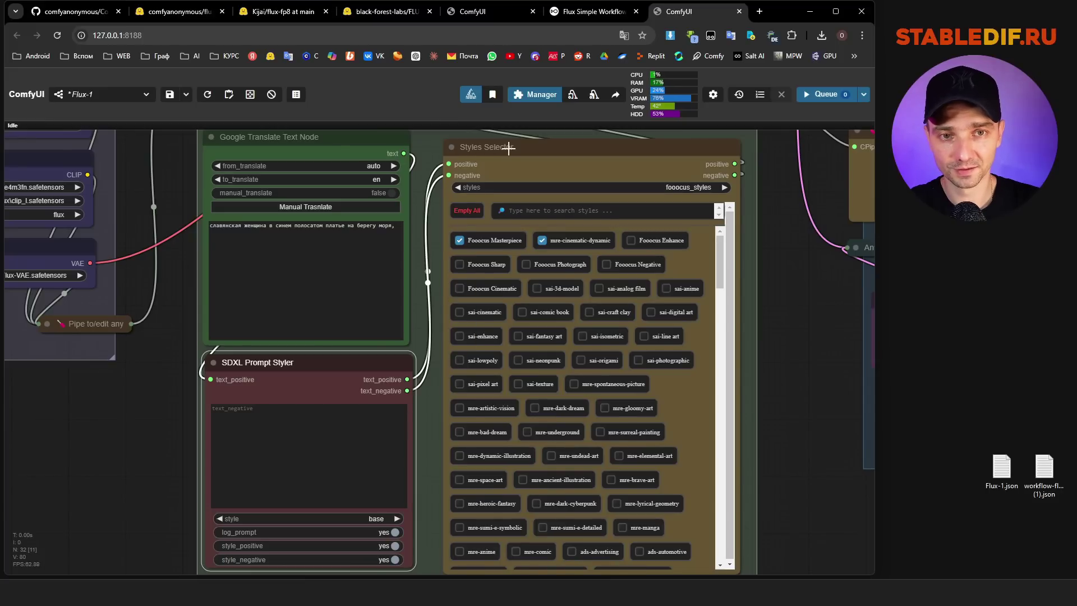
# - Preview sample images of styles in the Styles Selector and trace the connections of the CLIP Text Encode nodes
pyautogui.moveTo(515, 245)
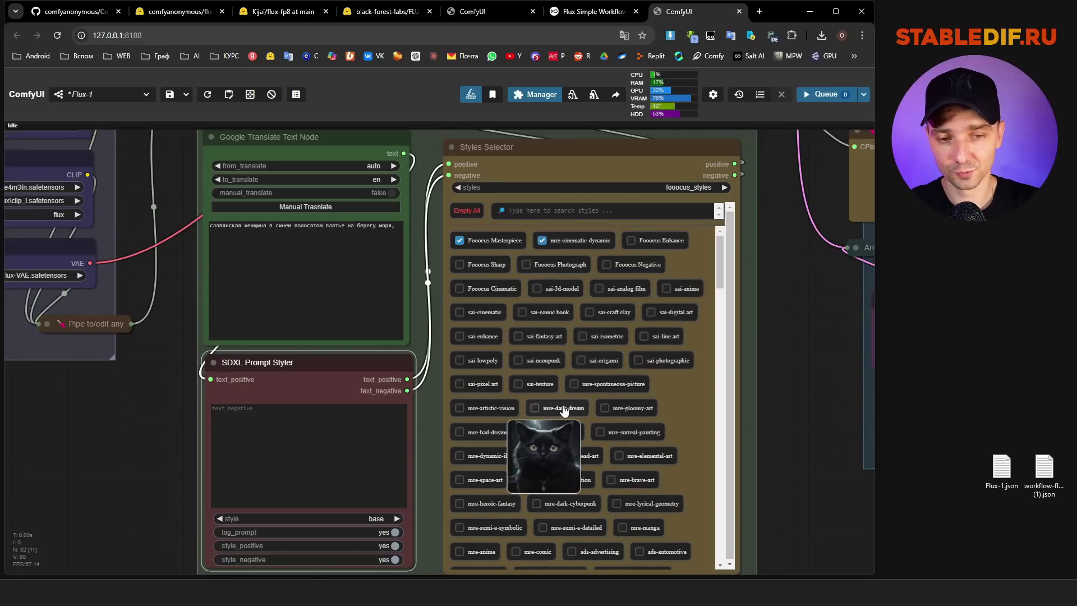
pyautogui.moveTo(619, 389)
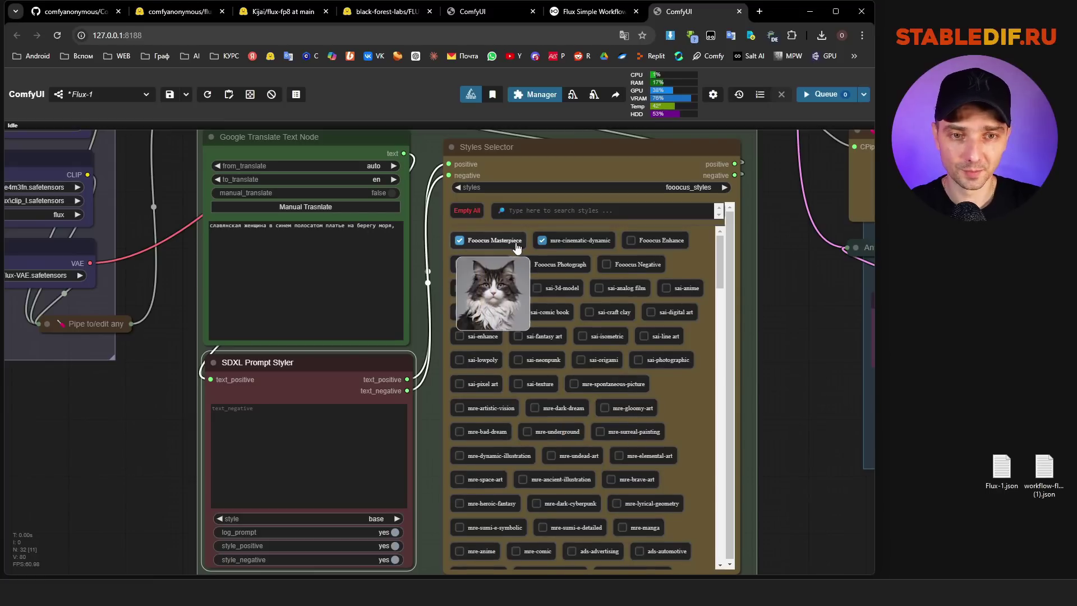
pyautogui.moveTo(586, 238)
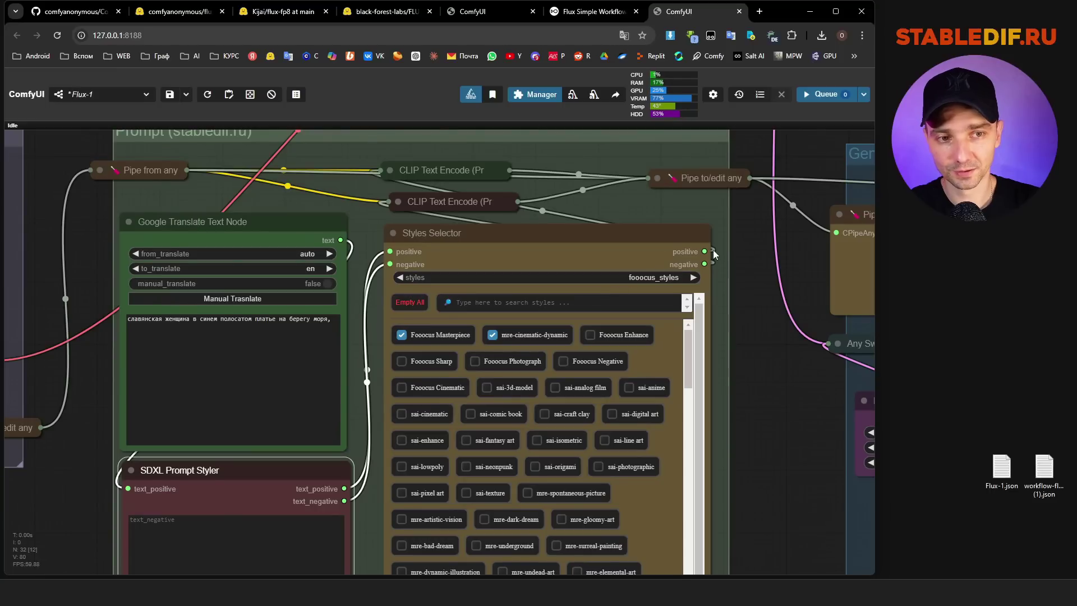
pyautogui.moveTo(446, 172); pyautogui.dragTo(454, 171)
pyautogui.scroll(-4, 580, 244)
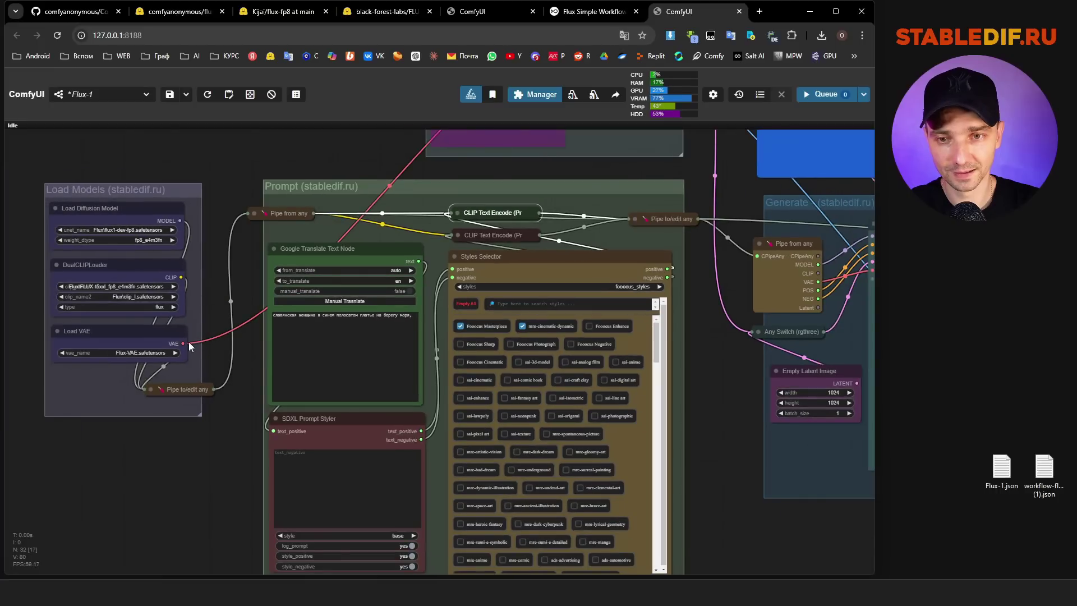
pyautogui.scroll(3, 525, 188)
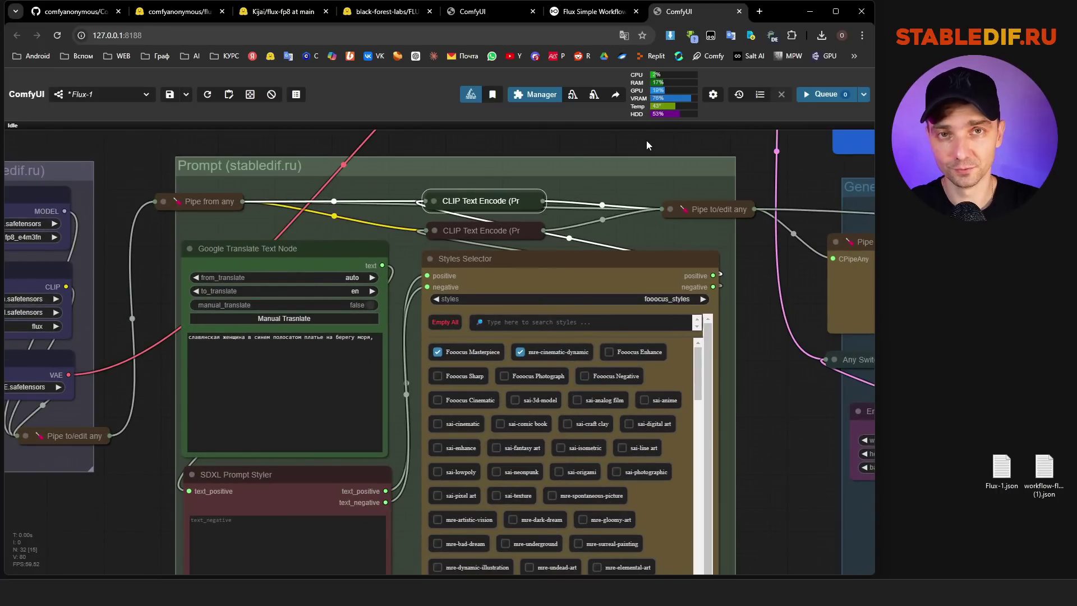
pyautogui.press('3')
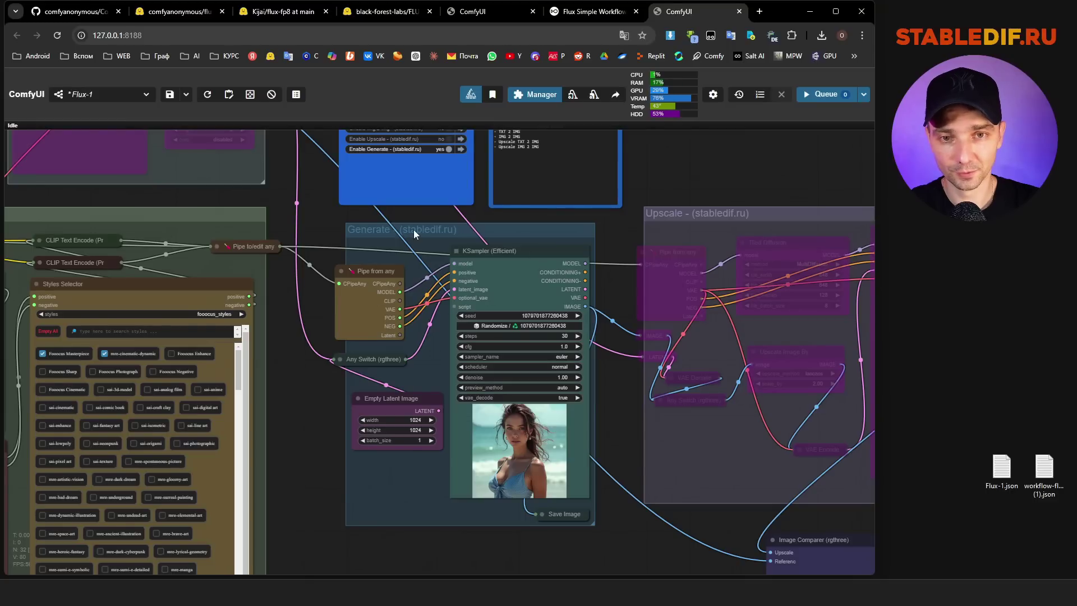
# - Inspect the Generate group's KSampler (Efficient) node, its inputs, settings and generated image preview
pyautogui.moveTo(413, 230)
pyautogui.mouseDown()
pyautogui.moveTo(402, 233)
pyautogui.moveTo(422, 234)
pyautogui.mouseUp()
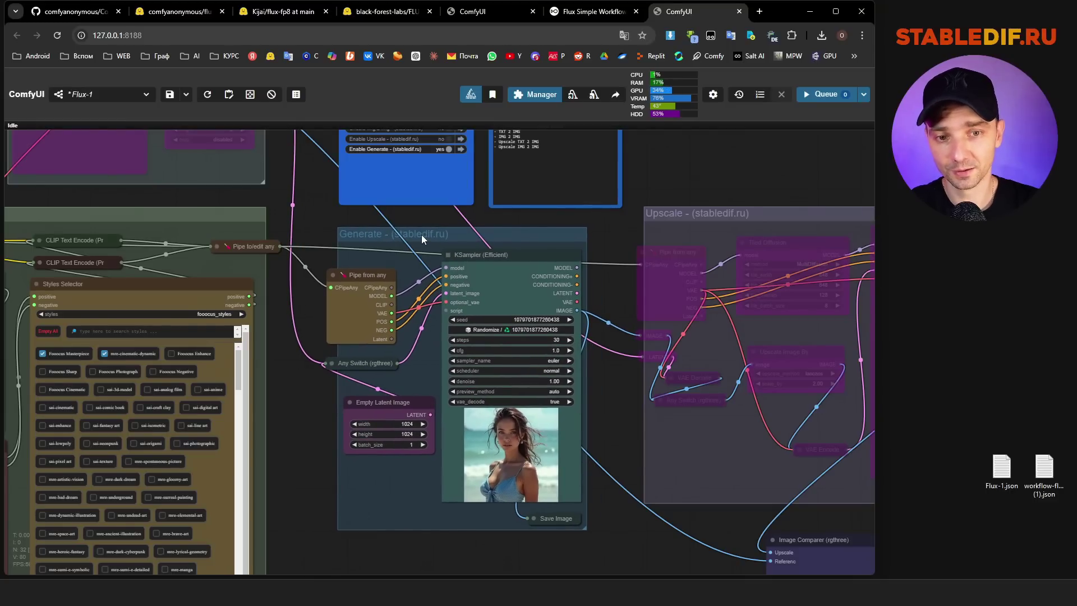
pyautogui.scroll(2, 385, 348)
pyautogui.moveTo(519, 198); pyautogui.dragTo(518, 197)
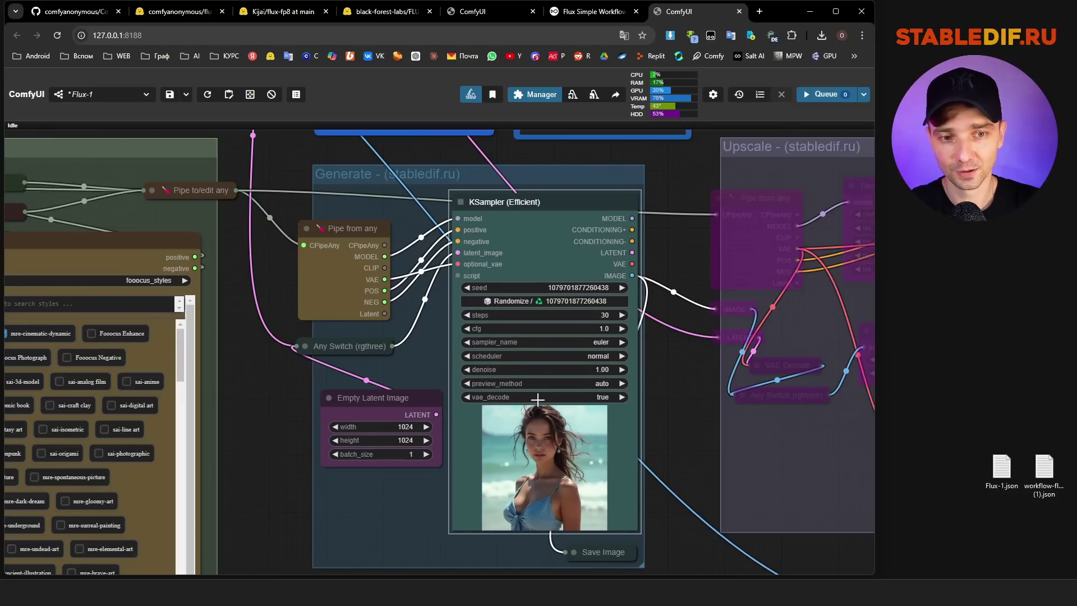
pyautogui.scroll(3, 540, 491)
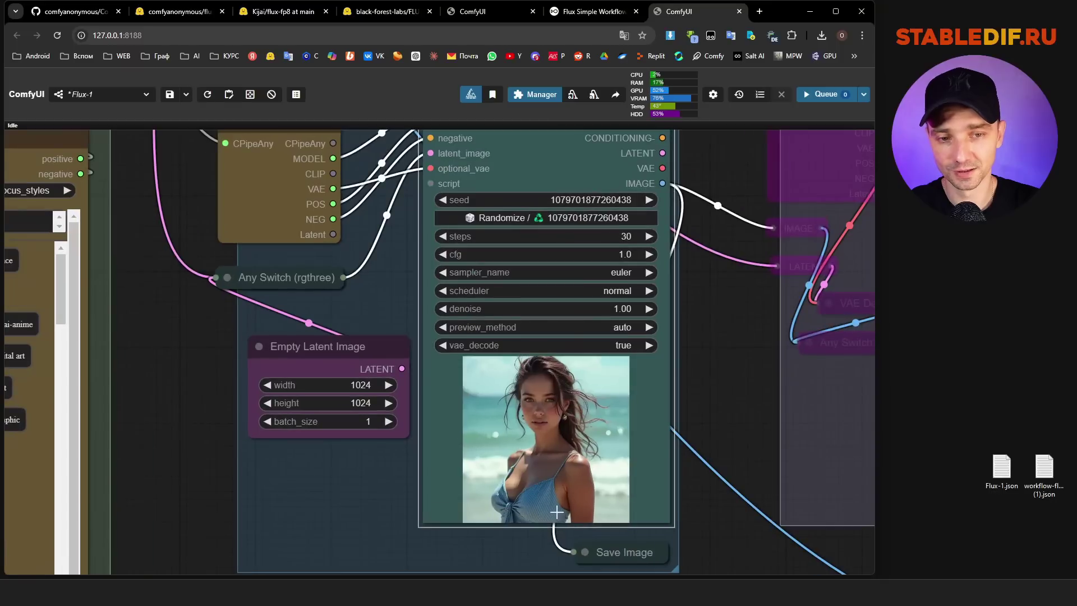
pyautogui.scroll(2, 543, 459)
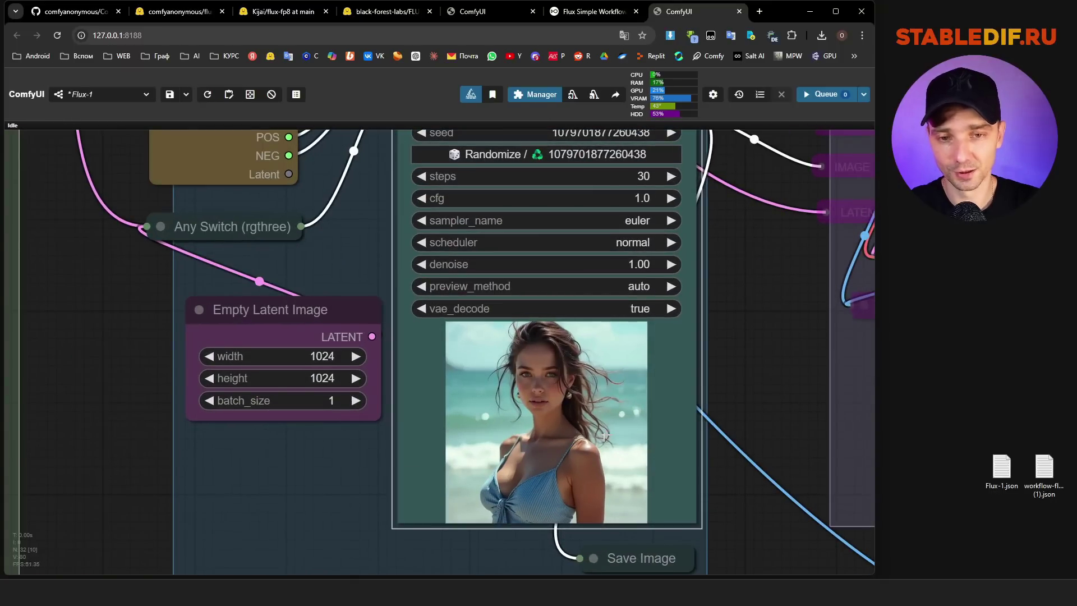
pyautogui.scroll(-3, 605, 444)
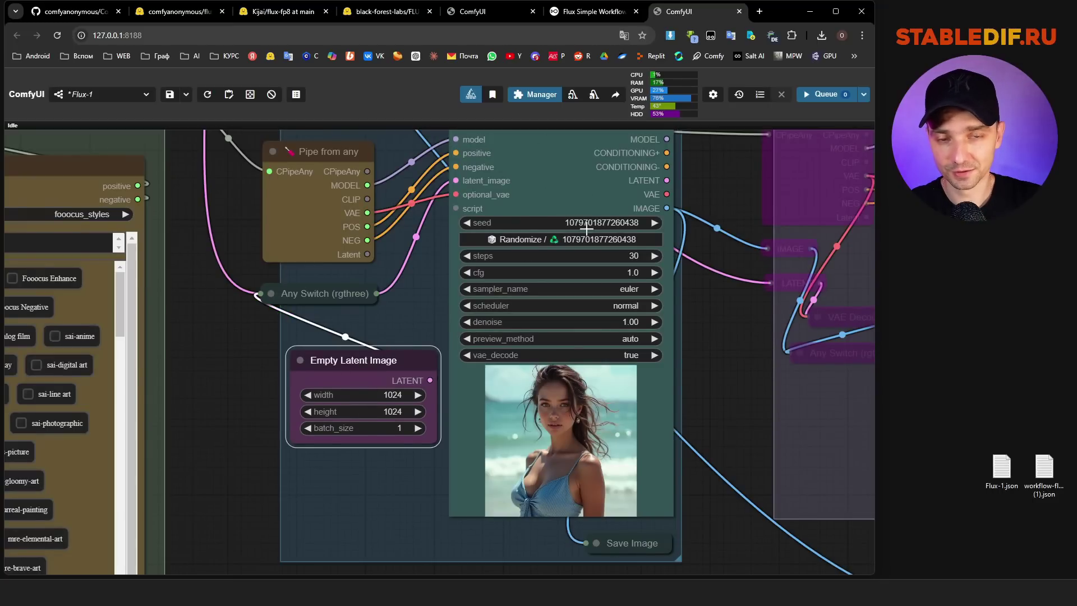
# - Try a width and height of 840 in the Empty Latent Image node
pyautogui.moveTo(398, 357); pyautogui.dragTo(395, 359)
pyautogui.scroll(1, 395, 359)
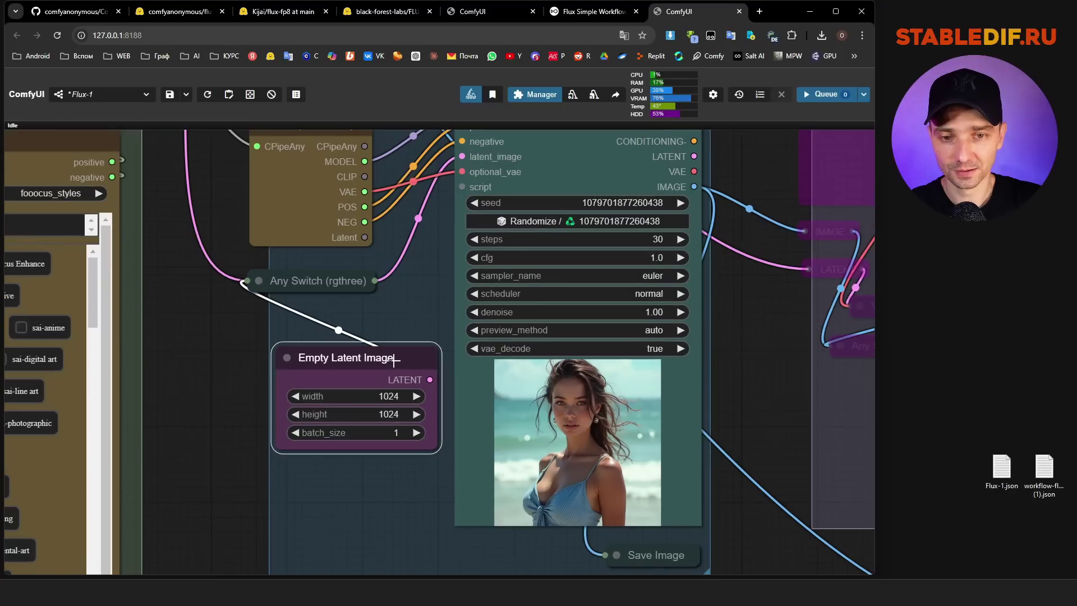
pyautogui.moveTo(227, 330); pyautogui.dragTo(167, 351)
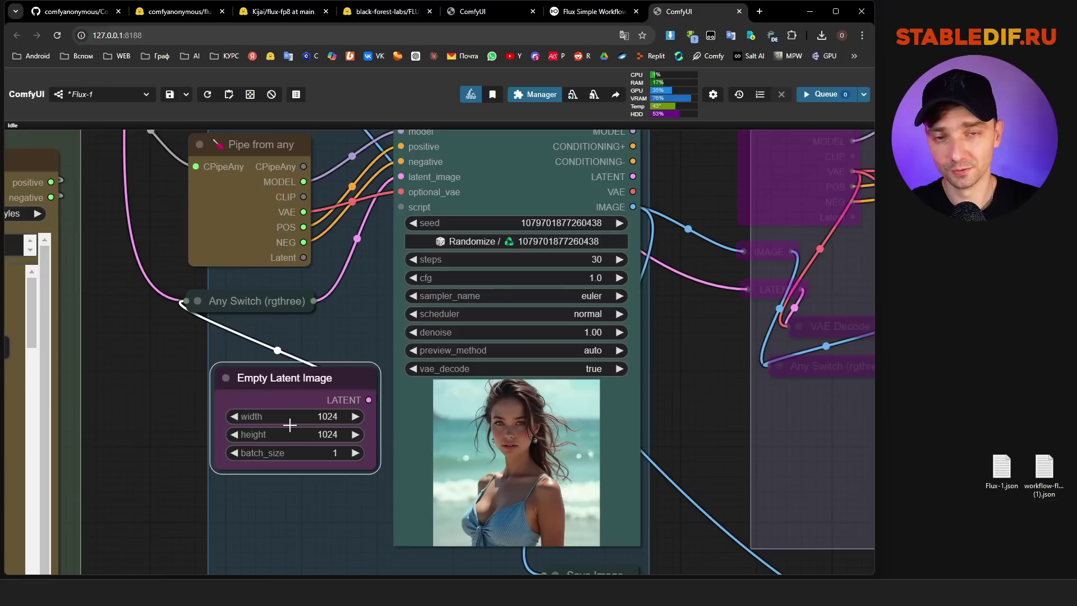
pyautogui.click(334, 416)
pyautogui.write('840')
pyautogui.press('Return')
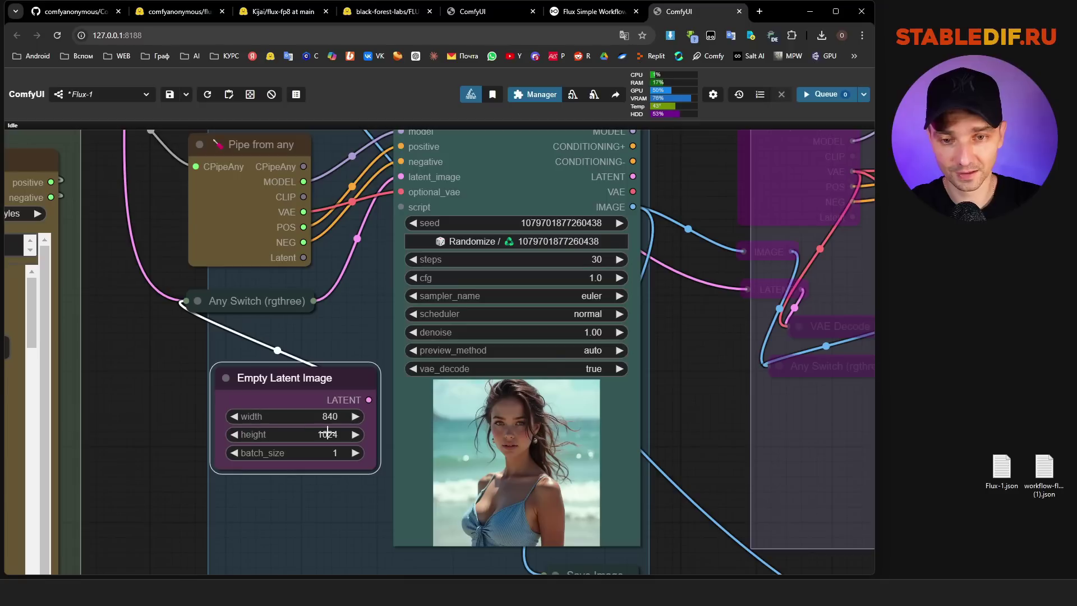
pyautogui.click(327, 435)
pyautogui.write('840')
pyautogui.press('Return')
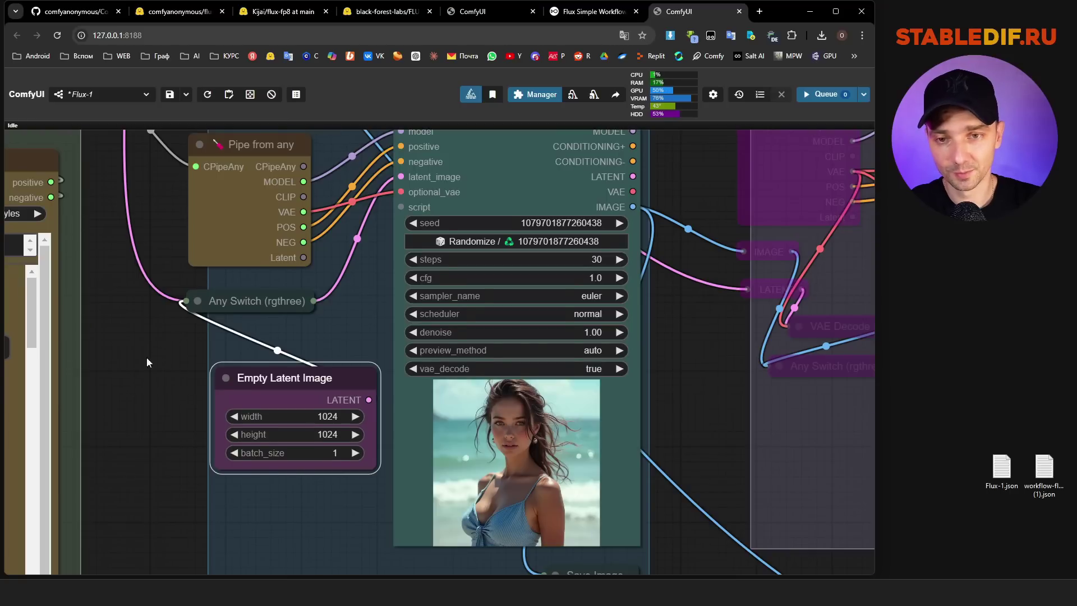
# - Examine the seed, steps, cfg and denoise parameters of the KSampler (Efficient) node
pyautogui.moveTo(147, 362); pyautogui.dragTo(125, 438)
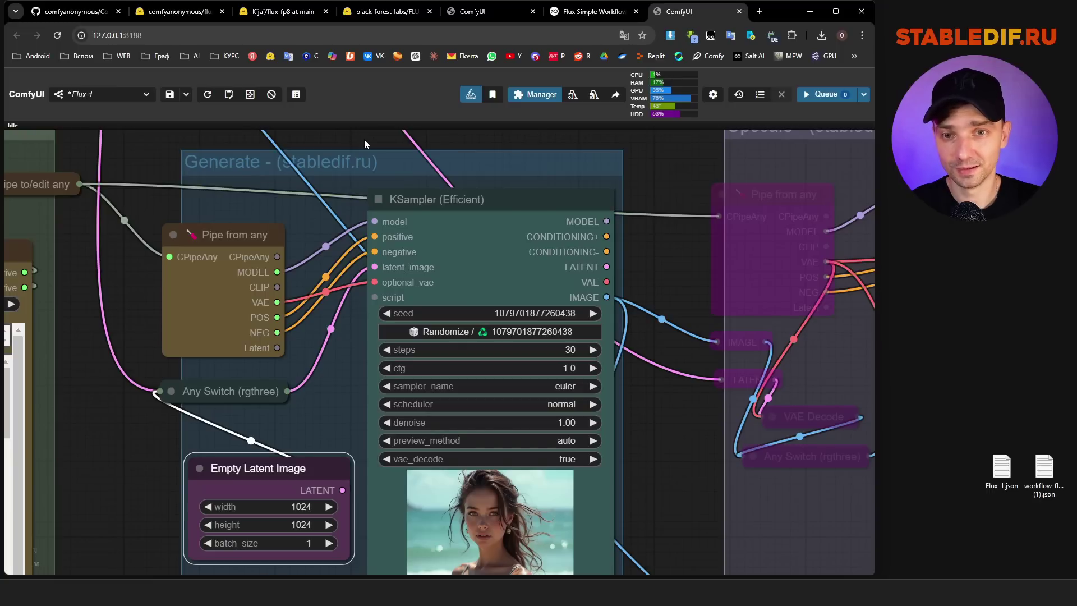
pyautogui.scroll(2, 628, 375)
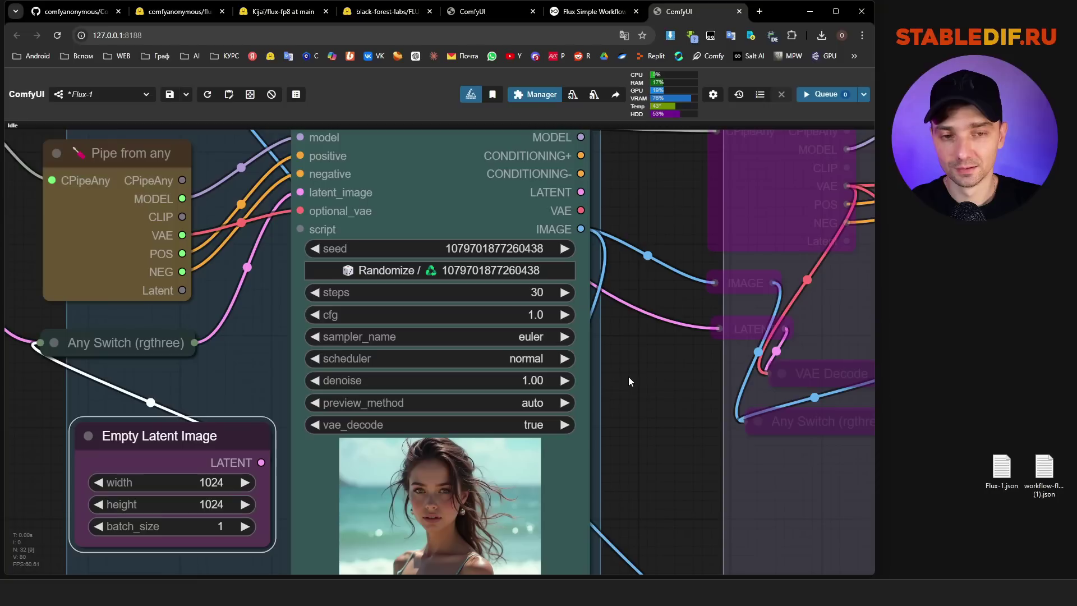
pyautogui.moveTo(618, 365); pyautogui.dragTo(615, 416)
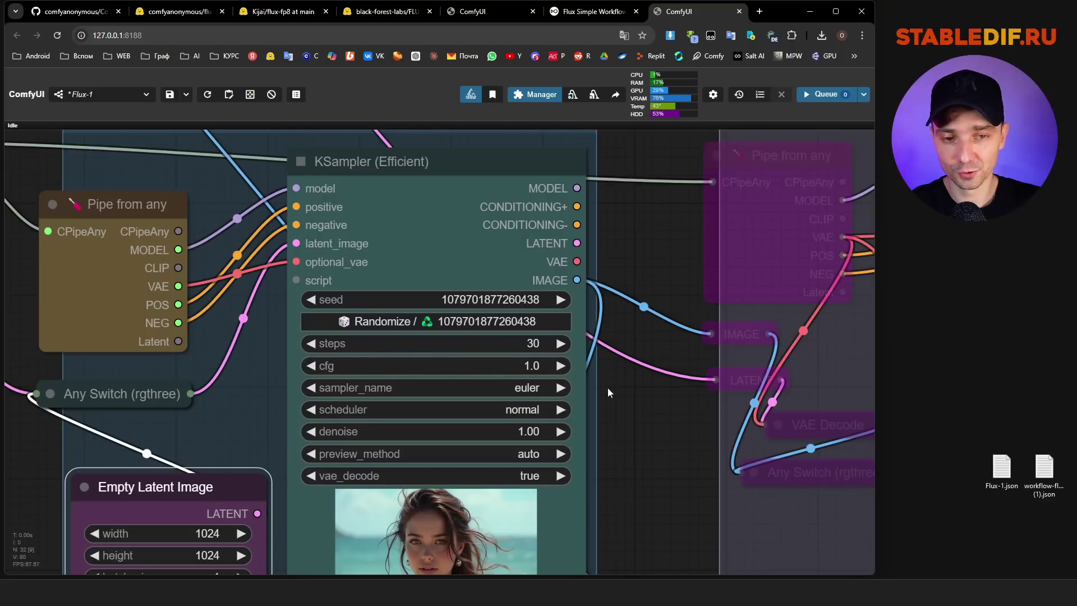
pyautogui.click(1043, 471)
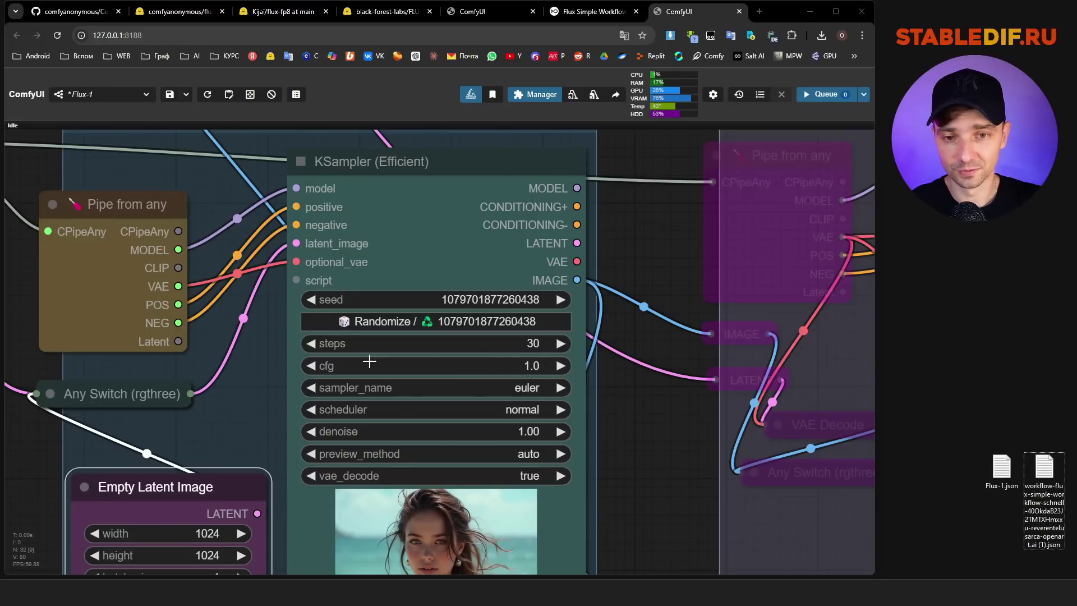
pyautogui.scroll(-3, 583, 376)
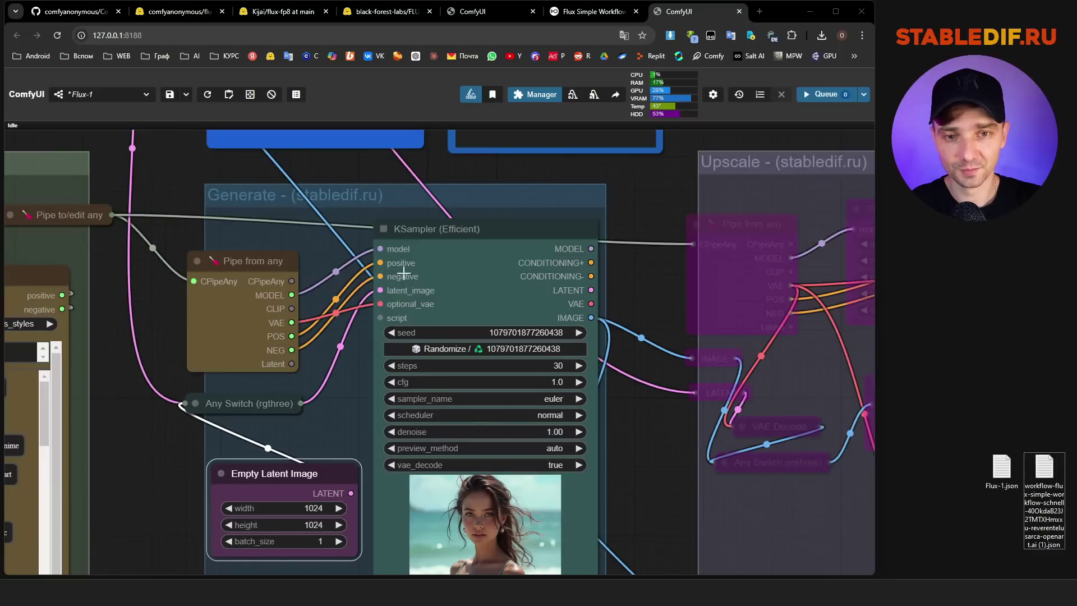
pyautogui.scroll(3, 388, 261)
pyautogui.scroll(1, 376, 236)
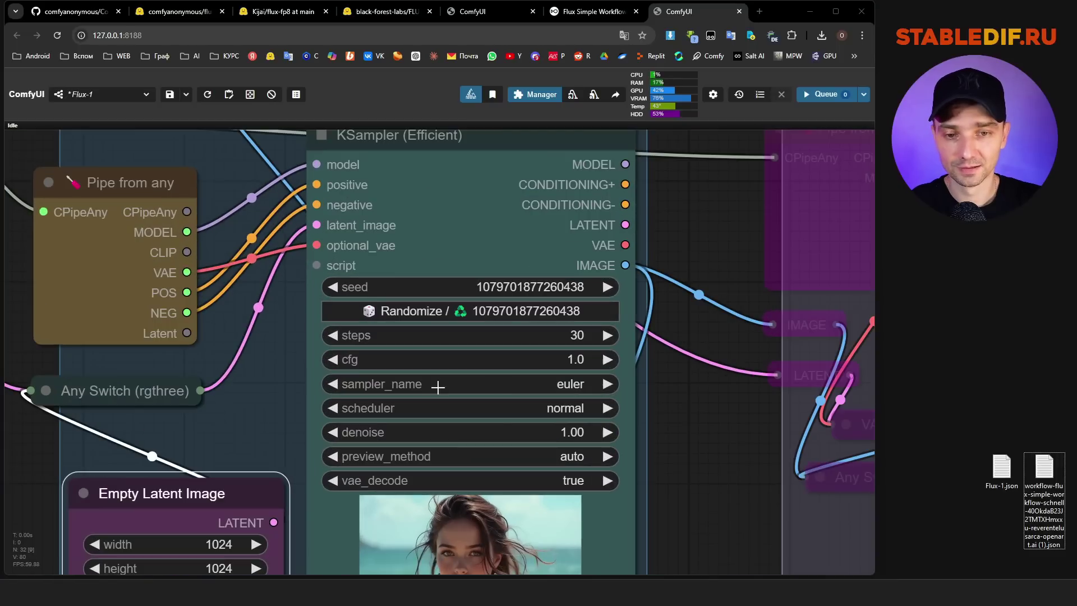
# - Browse the available sampler_name and scheduler options of the Generate group's KSampler (Efficient) node without changing them
pyautogui.click(568, 387)
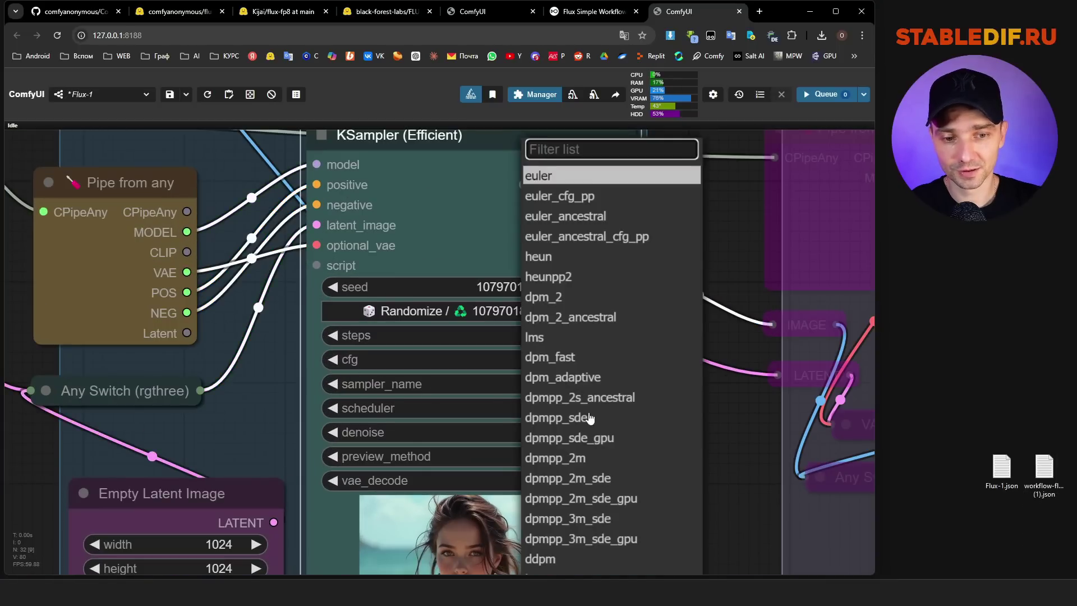
pyautogui.scroll(-3, 589, 421)
pyautogui.scroll(-1, 610, 443)
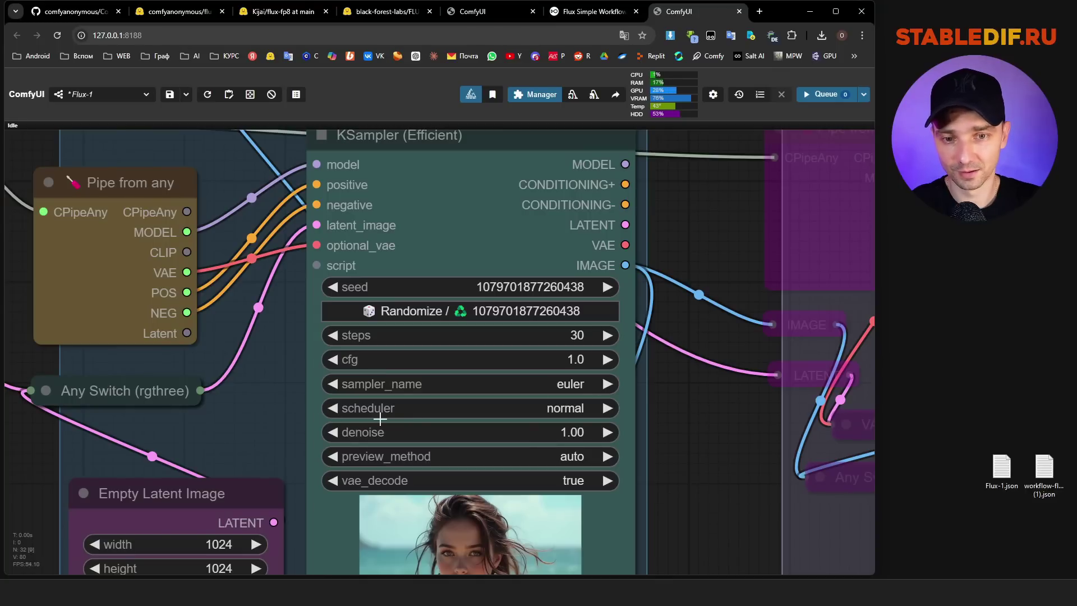
pyautogui.click(564, 409)
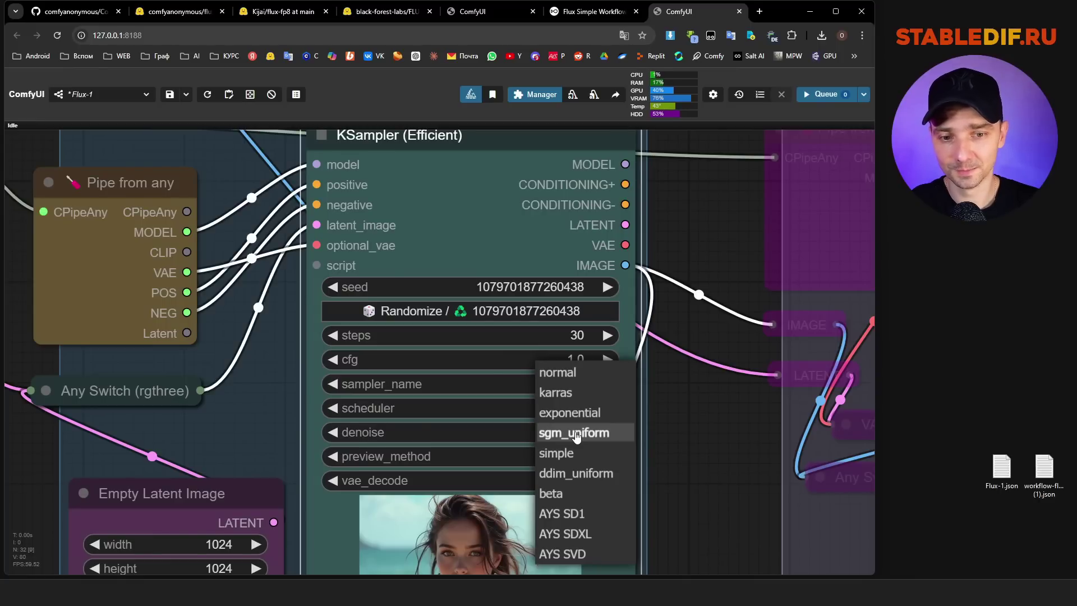
pyautogui.press('Escape')
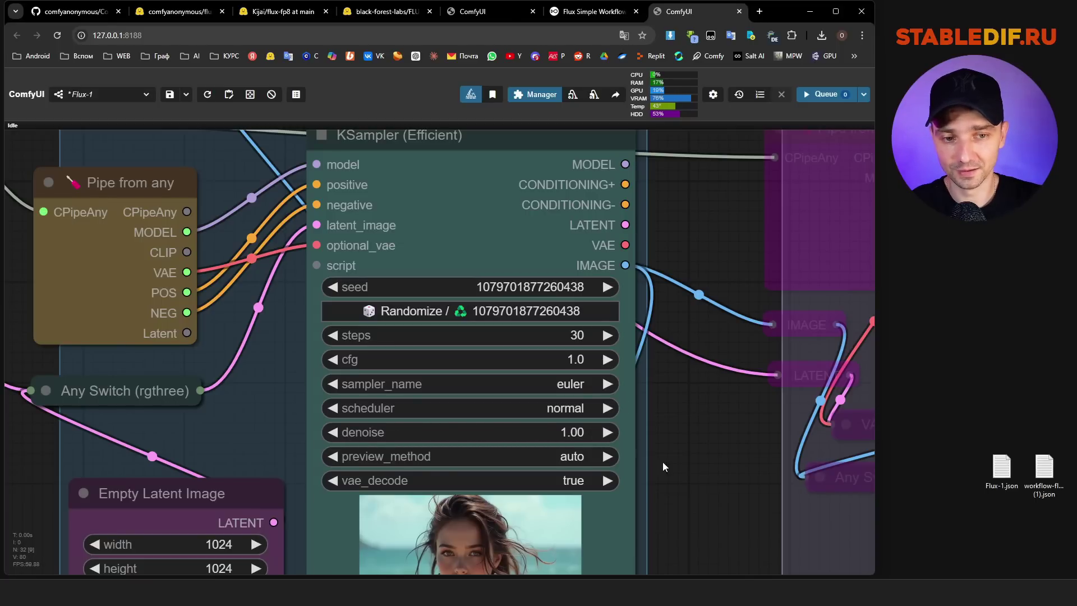
# - Read the Note's list of workflow modes: TXT 2 IMG, IMG 2 IMG, Upscale TXT 2 IMG and Upscale IMG 2 IMG
pyautogui.scroll(-6, 689, 479)
pyautogui.moveTo(692, 389); pyautogui.dragTo(621, 395)
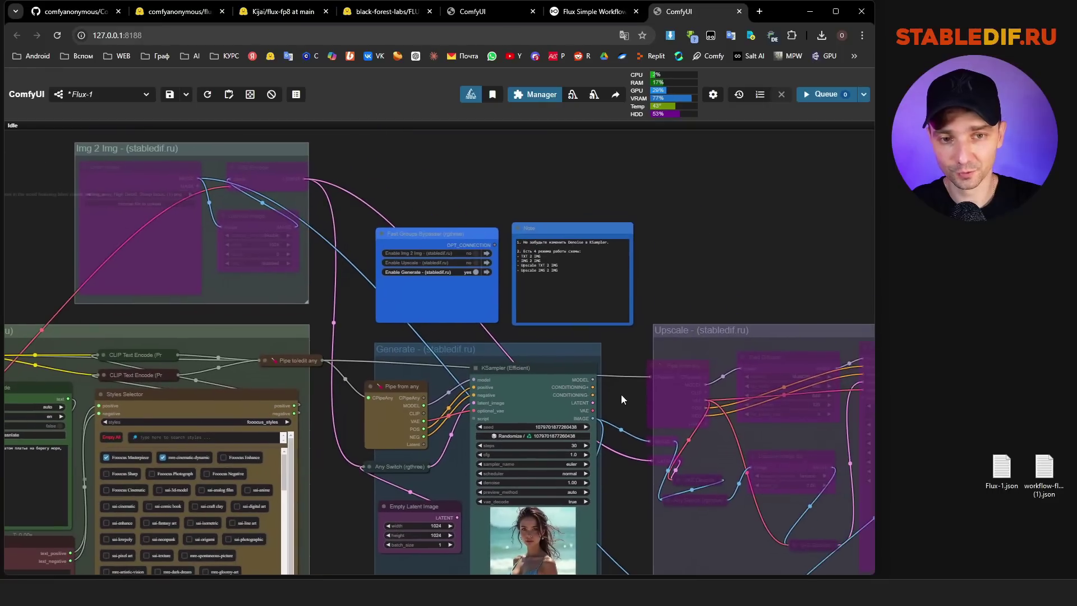
pyautogui.scroll(10, 561, 236)
pyautogui.click(524, 195)
pyautogui.moveTo(524, 195); pyautogui.dragTo(534, 197)
pyautogui.scroll(4, 431, 158)
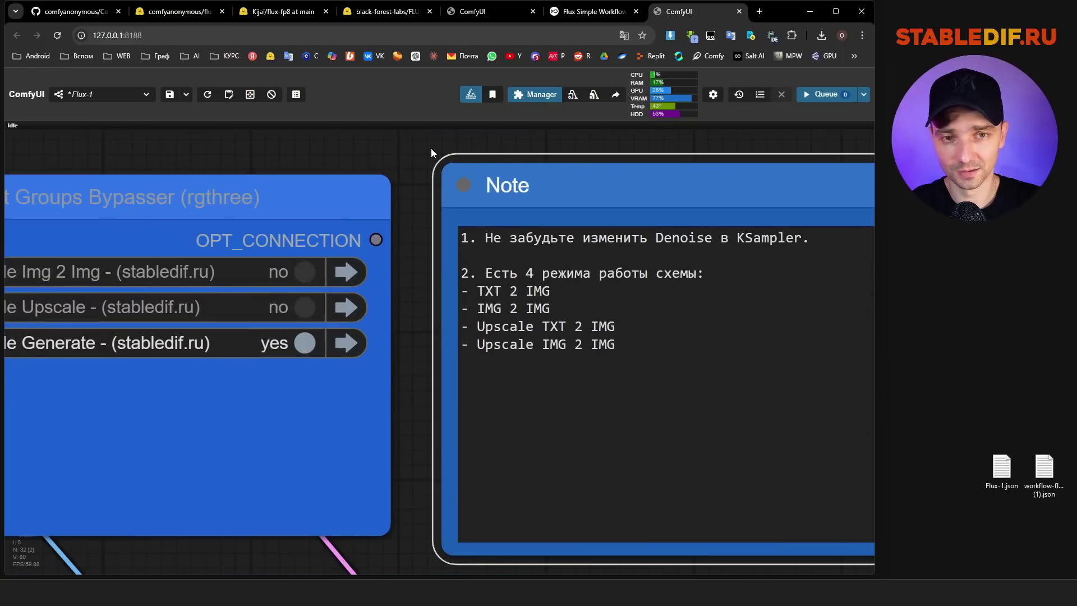
pyautogui.moveTo(464, 292); pyautogui.dragTo(565, 298)
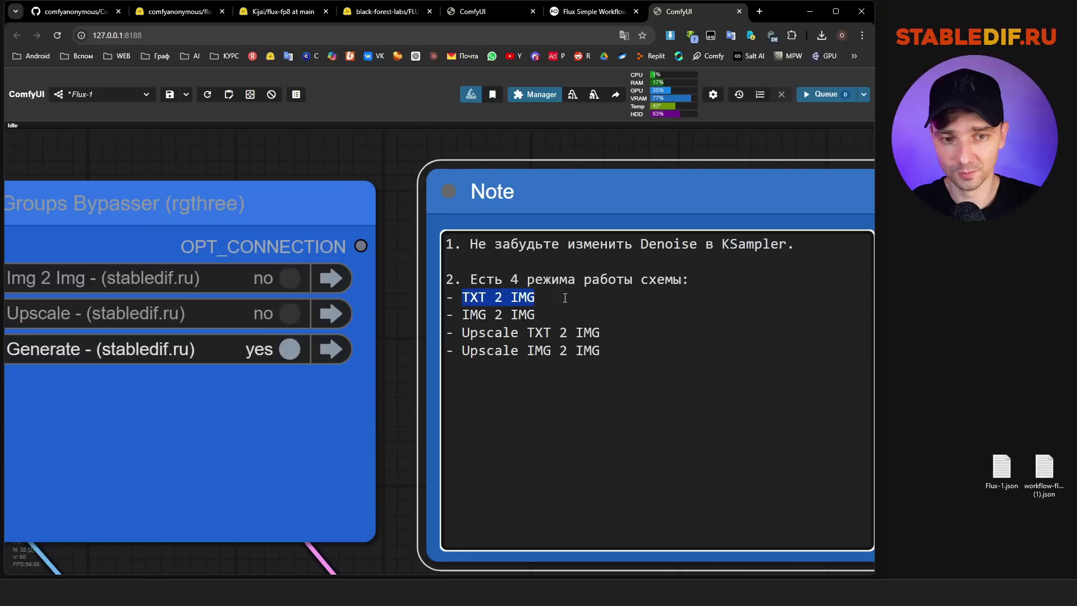
pyautogui.moveTo(463, 314); pyautogui.dragTo(540, 308)
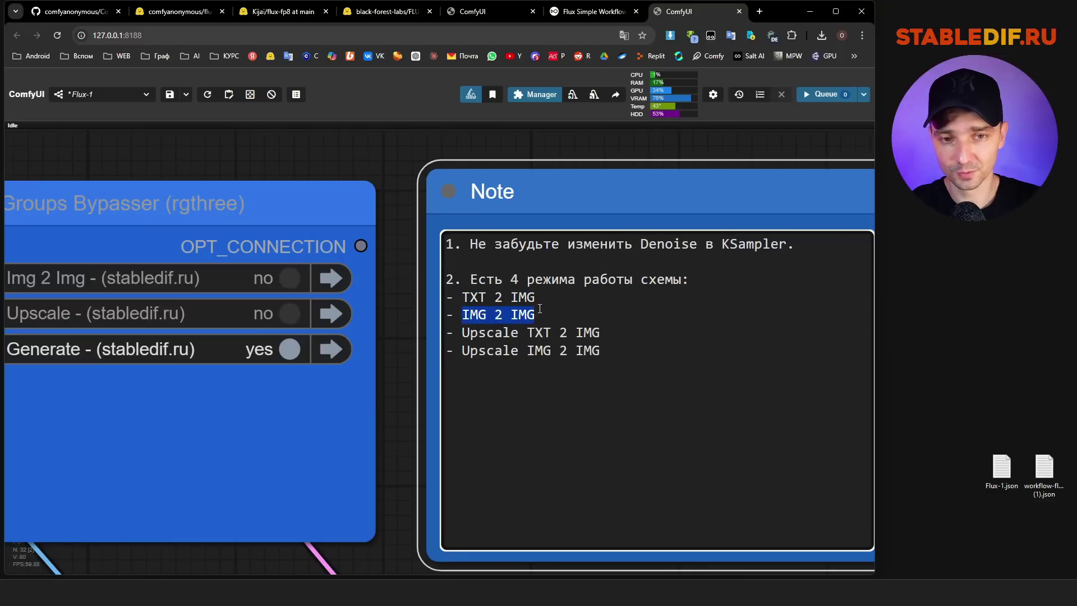
pyautogui.moveTo(466, 331); pyautogui.dragTo(602, 334)
pyautogui.tripleClick(515, 352)
pyautogui.click(503, 353)
pyautogui.moveTo(462, 352); pyautogui.dragTo(599, 358)
pyautogui.scroll(-15, 601, 288)
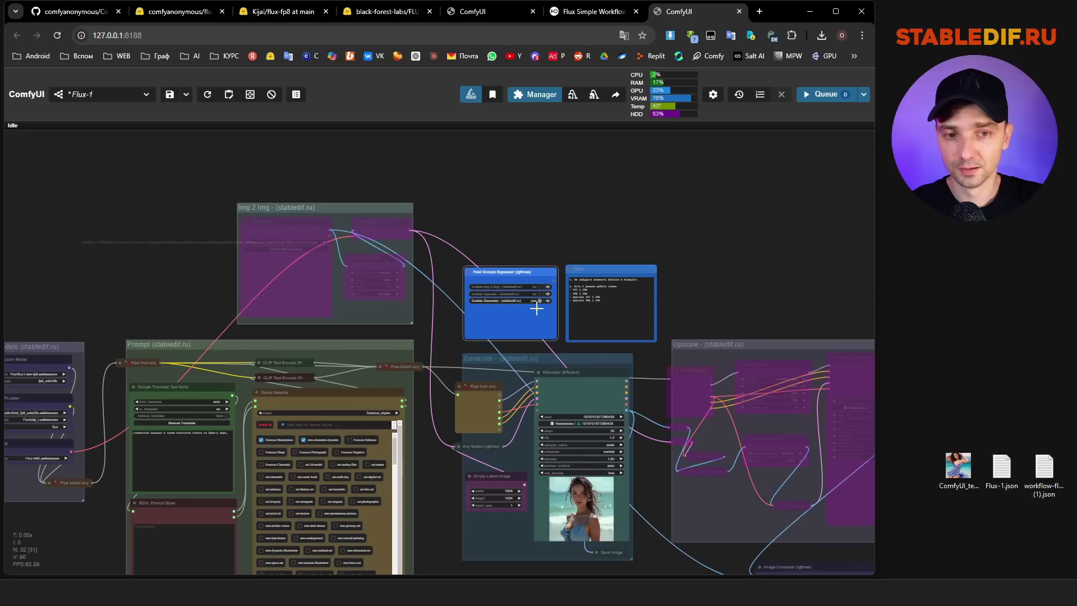
# - Disable the Generate group and enable the Img 2 Img and Upscale groups in the Fast Groups Bypasser
pyautogui.click(537, 301)
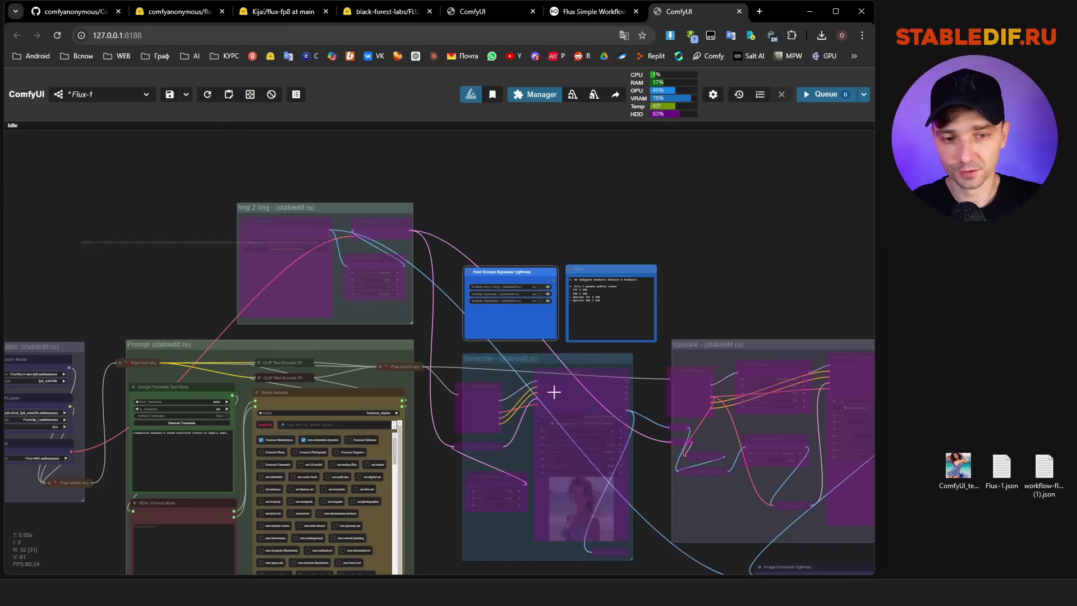
pyautogui.click(534, 287)
pyautogui.click(534, 294)
# - Load the ComfyUI_temp image from the desktop into the Load Image node of the Img 2 Img group
pyautogui.moveTo(323, 208); pyautogui.dragTo(326, 208)
pyautogui.moveTo(963, 469); pyautogui.dragTo(308, 277)
pyautogui.scroll(5, 365, 221)
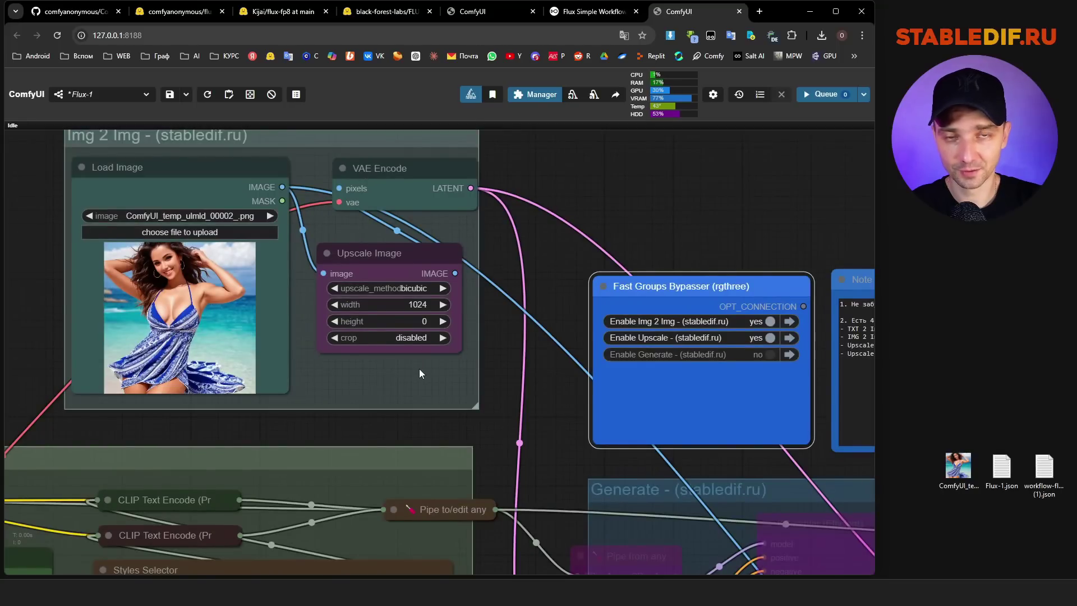
pyautogui.scroll(-1, 419, 369)
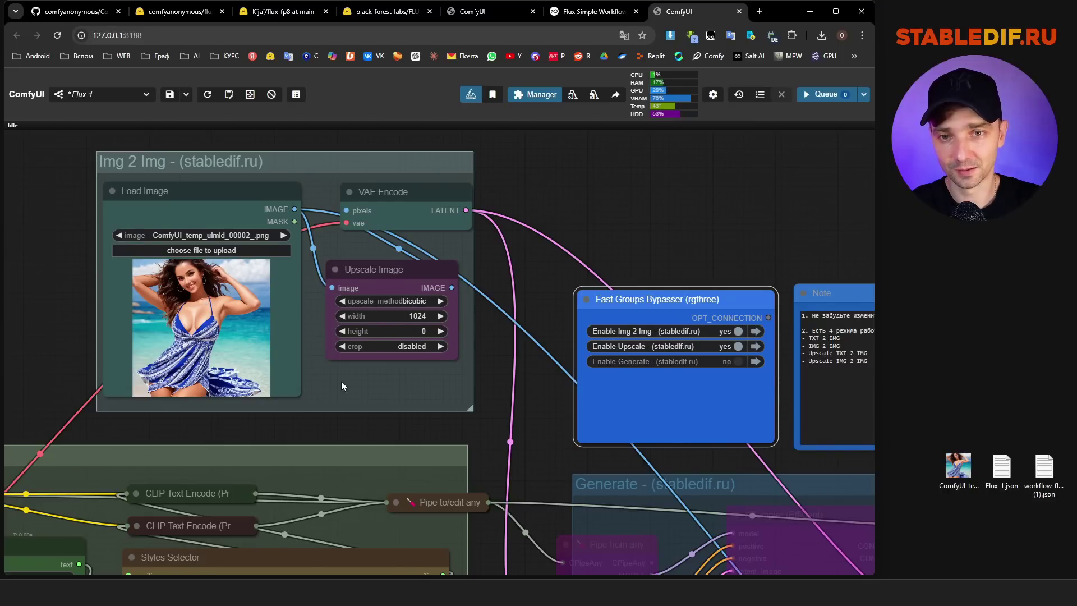
# - Examine the Upscale group's nodes, including the Tiled Diffusion settings and the KSampler (Efficient) steps and denoise
pyautogui.scroll(-7, 115, 219)
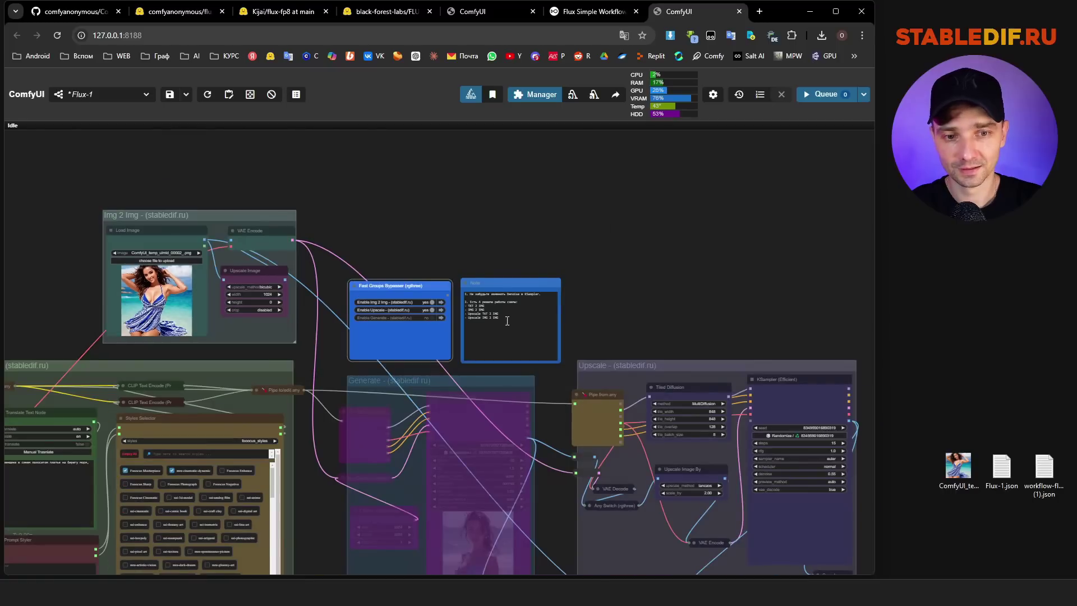
pyautogui.scroll(-4, 266, 214)
pyautogui.scroll(6, 543, 313)
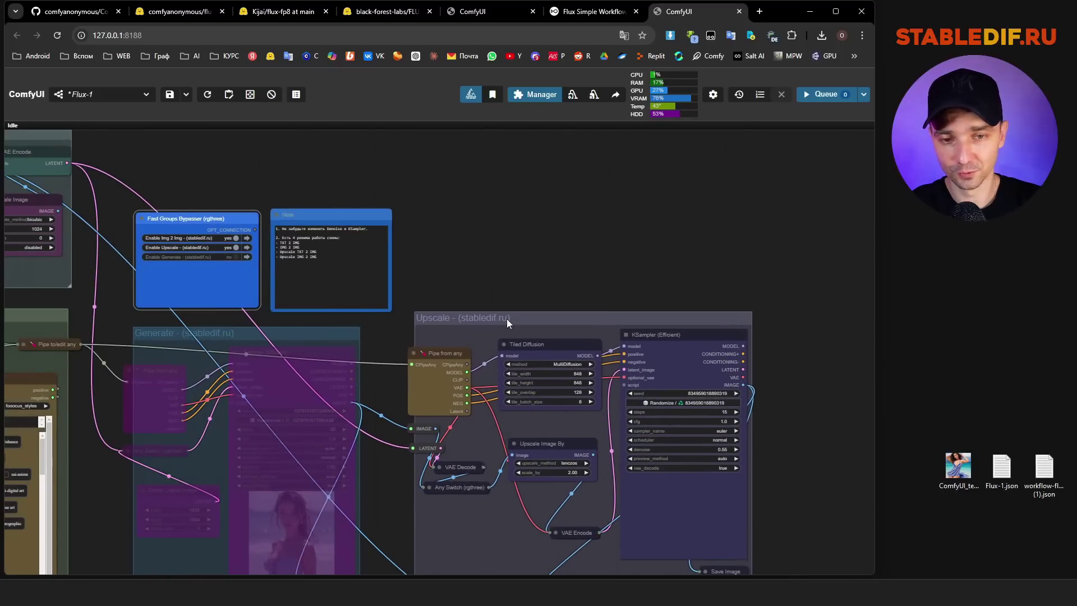
pyautogui.scroll(-4, 509, 213)
pyautogui.scroll(9, 547, 337)
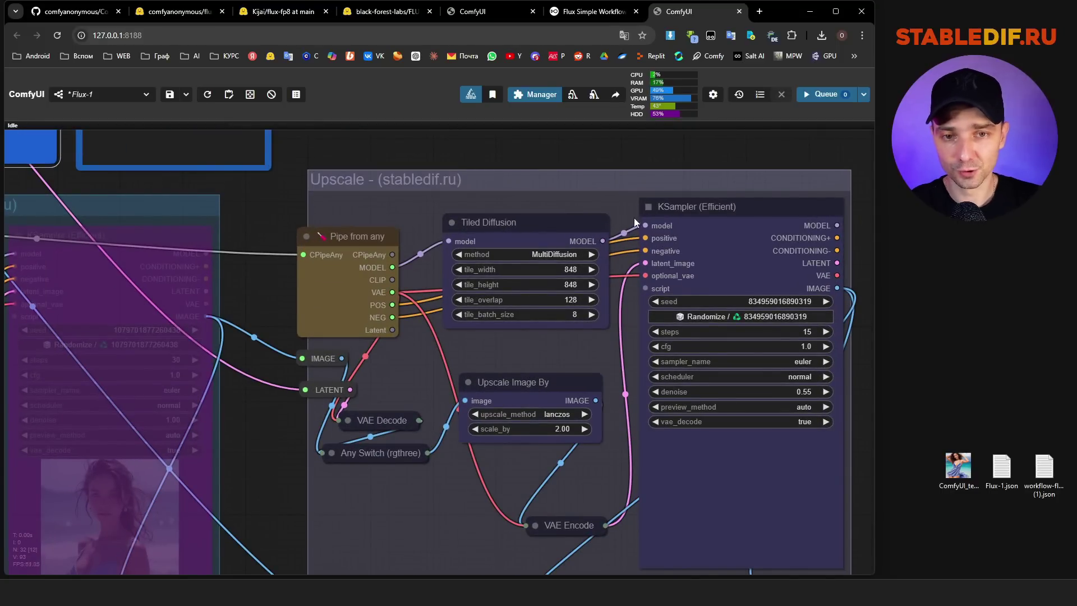
pyautogui.scroll(-4, 634, 224)
pyautogui.scroll(2, 241, 247)
pyautogui.scroll(-2, 291, 234)
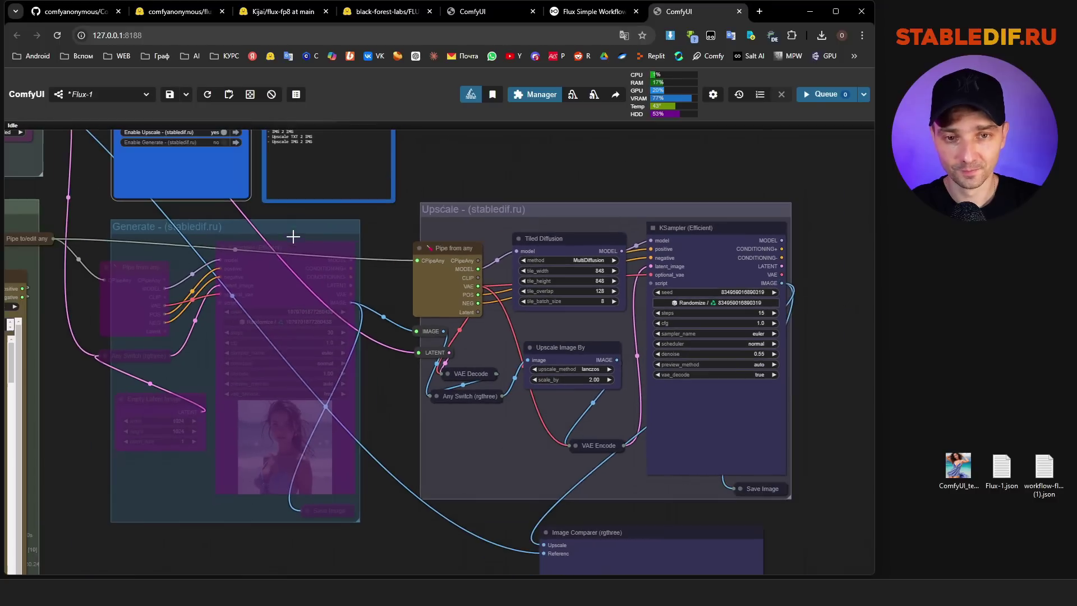
pyautogui.moveTo(584, 180); pyautogui.dragTo(537, 185)
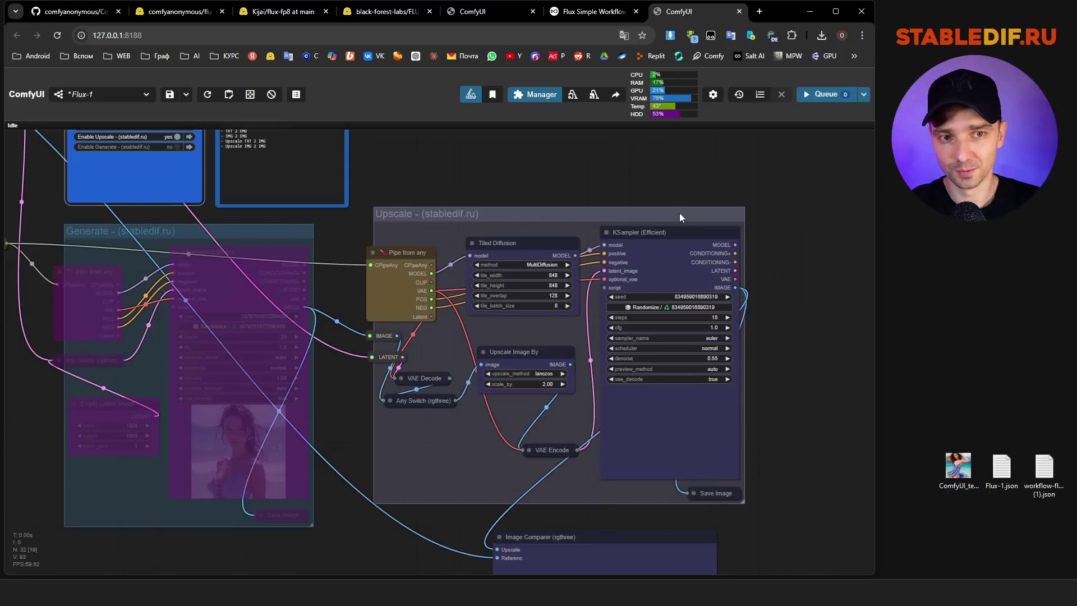
pyautogui.scroll(8, 695, 303)
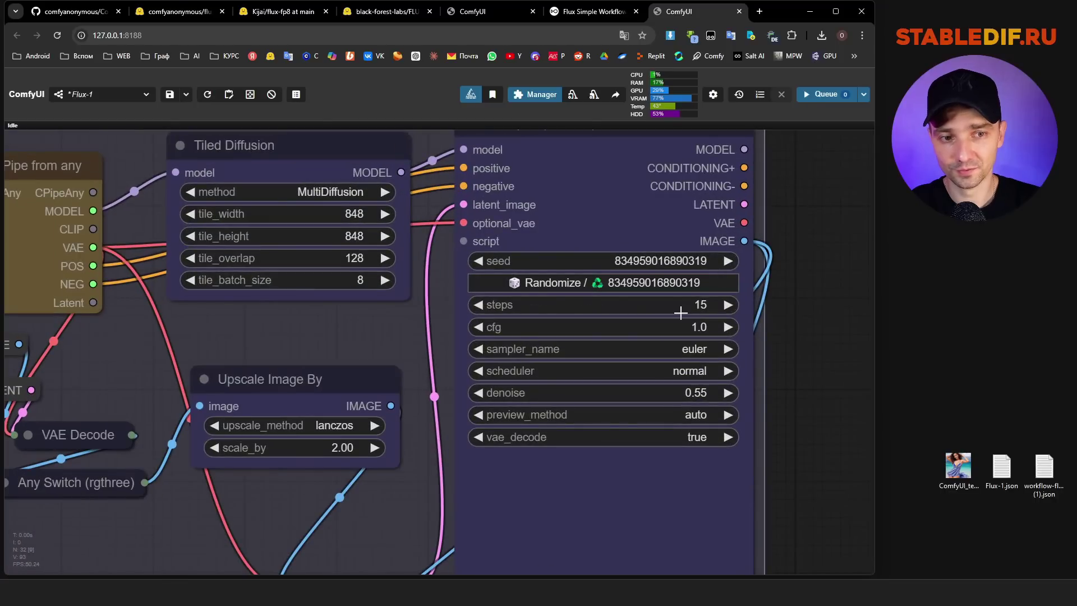
pyautogui.scroll(-5, 735, 312)
pyautogui.scroll(-3, 736, 311)
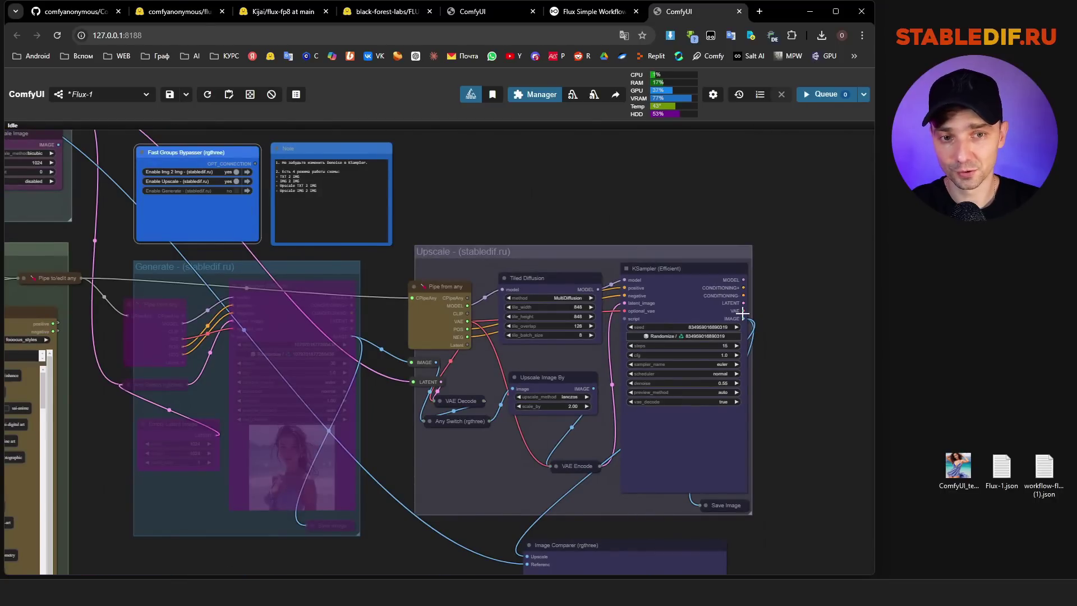
# - Check the method and scale_by of the Upscale Image By node and the width in the Img 2 Img group's Upscale Image node
pyautogui.moveTo(551, 251)
pyautogui.mouseDown()
pyautogui.moveTo(558, 260)
pyautogui.moveTo(554, 252)
pyautogui.mouseUp()
pyautogui.scroll(-2, 561, 314)
pyautogui.click(566, 369)
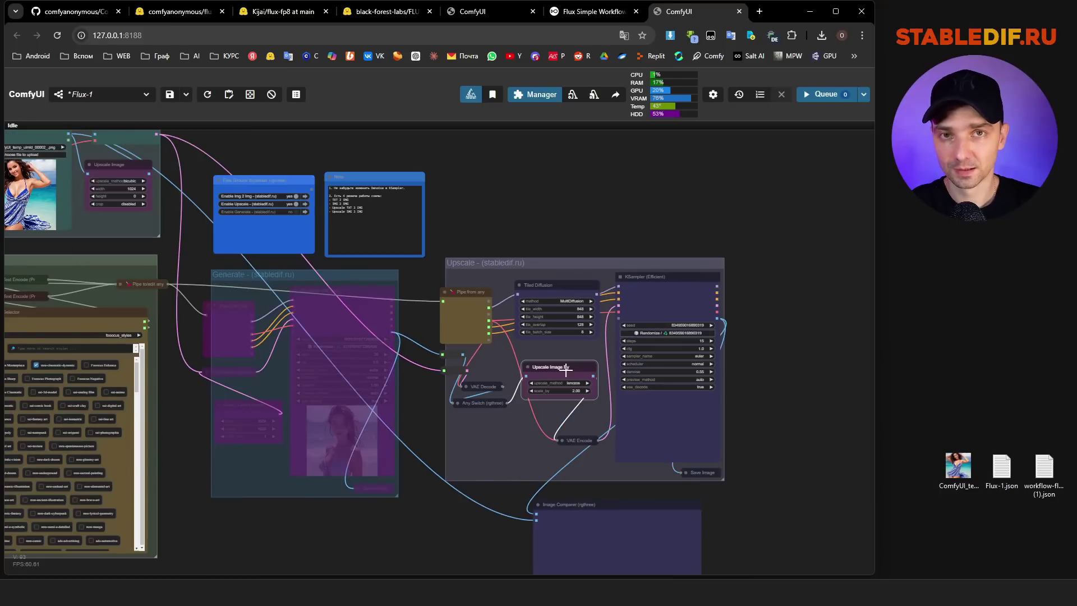
pyautogui.scroll(5, 566, 369)
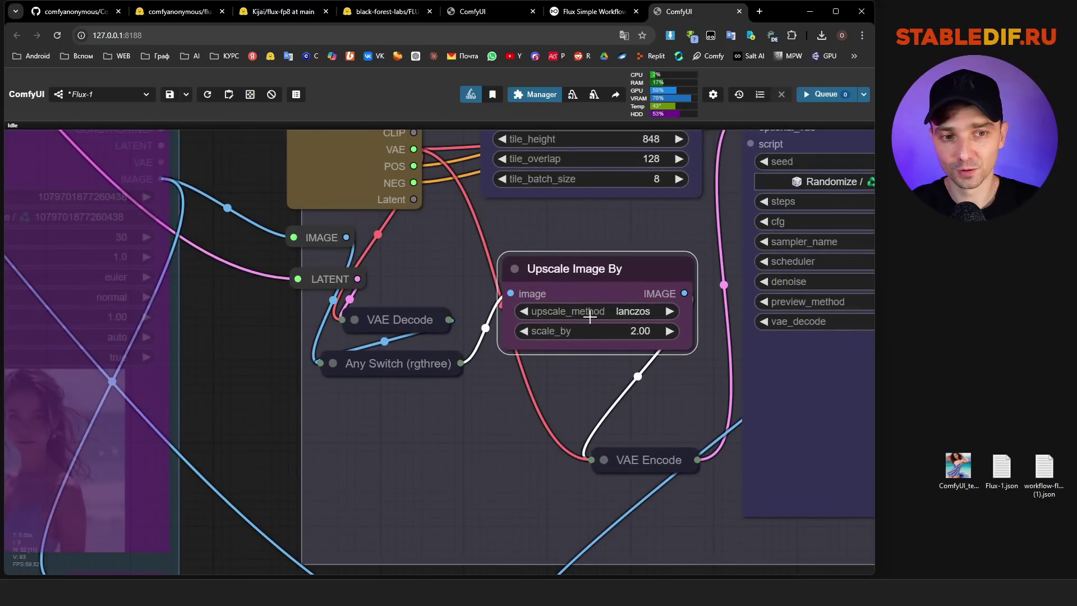
pyautogui.scroll(-5, 564, 392)
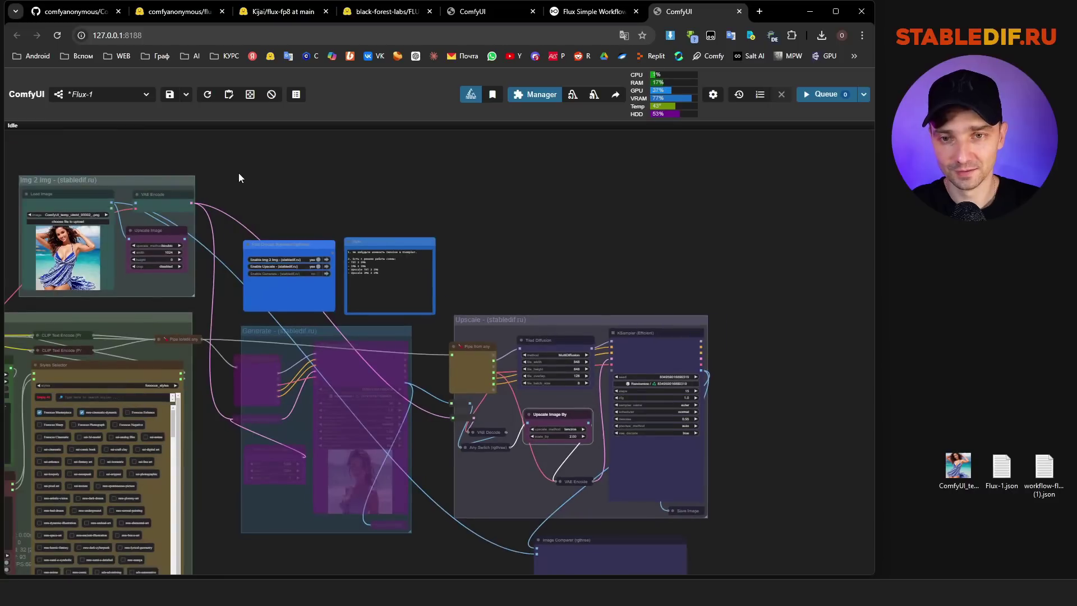
pyautogui.scroll(5, 279, 244)
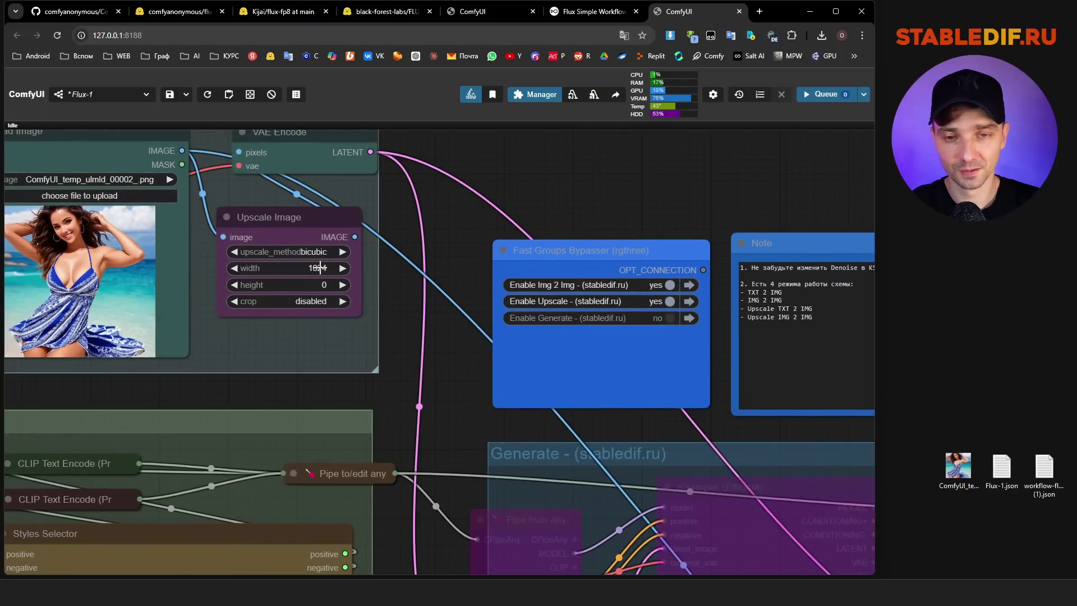
# - Queue the workflow to upscale the loaded image and bring the Upscale group's output into view
pyautogui.scroll(-5, 250, 217)
pyautogui.hotkey('ctrl', 'Return')
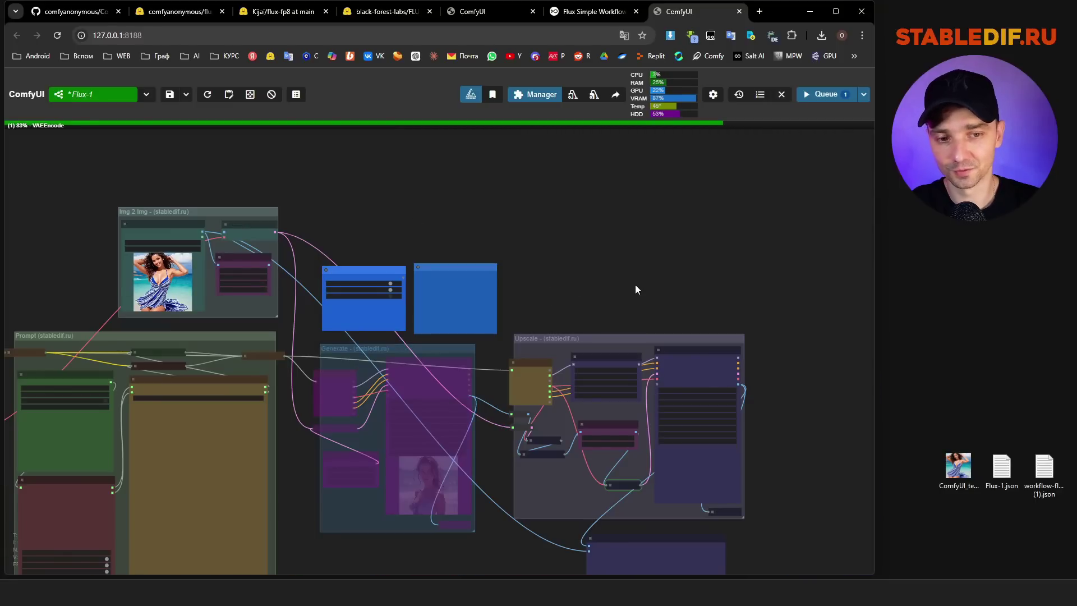
pyautogui.moveTo(786, 510); pyautogui.dragTo(679, 398)
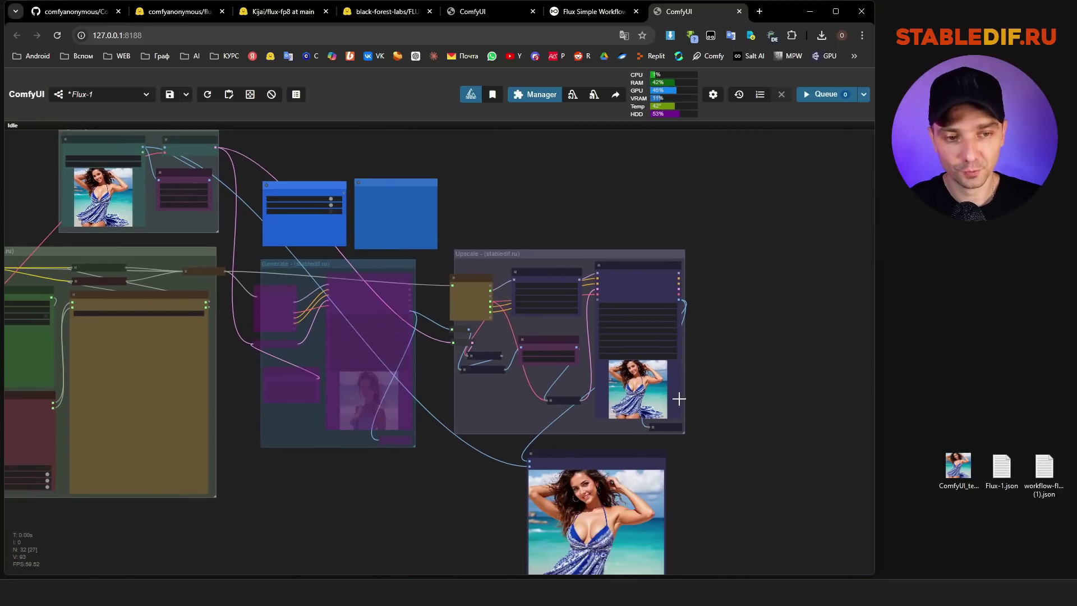
# - Inspect the upscaled image in the Upscale KSampler preview and compare it with the reference in the Image Comparer
pyautogui.scroll(15, 679, 399)
pyautogui.scroll(-4, 635, 214)
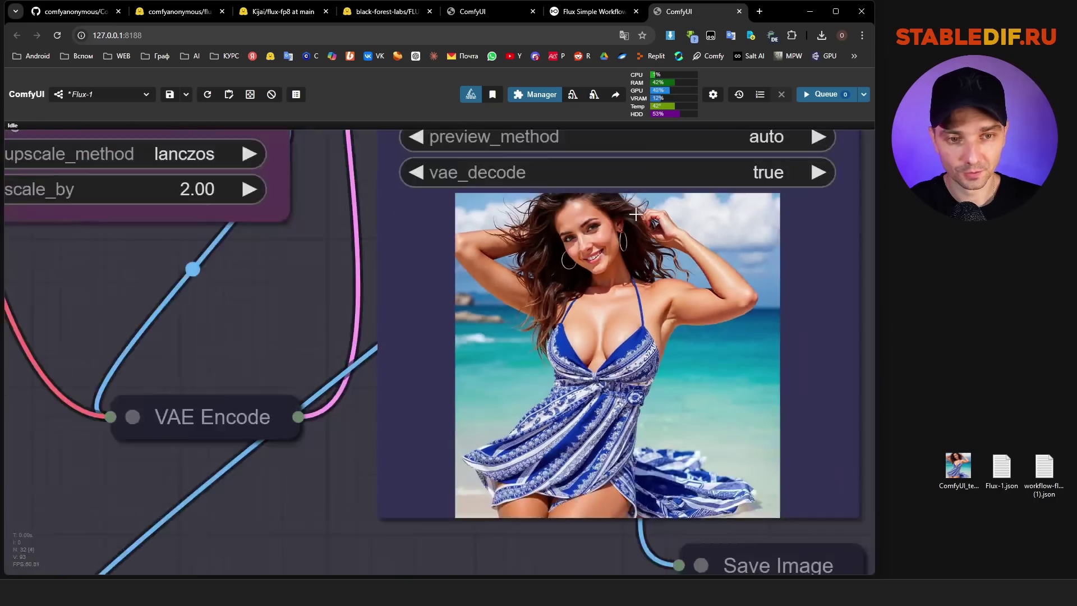
pyautogui.scroll(-6, 636, 214)
pyautogui.scroll(8, 538, 234)
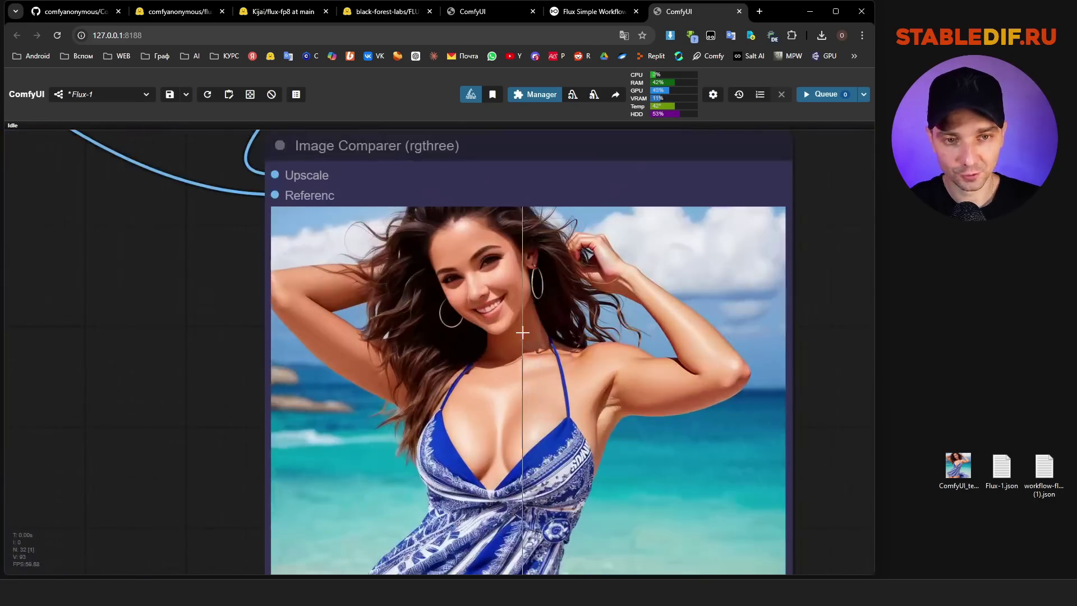
pyautogui.scroll(4, 522, 333)
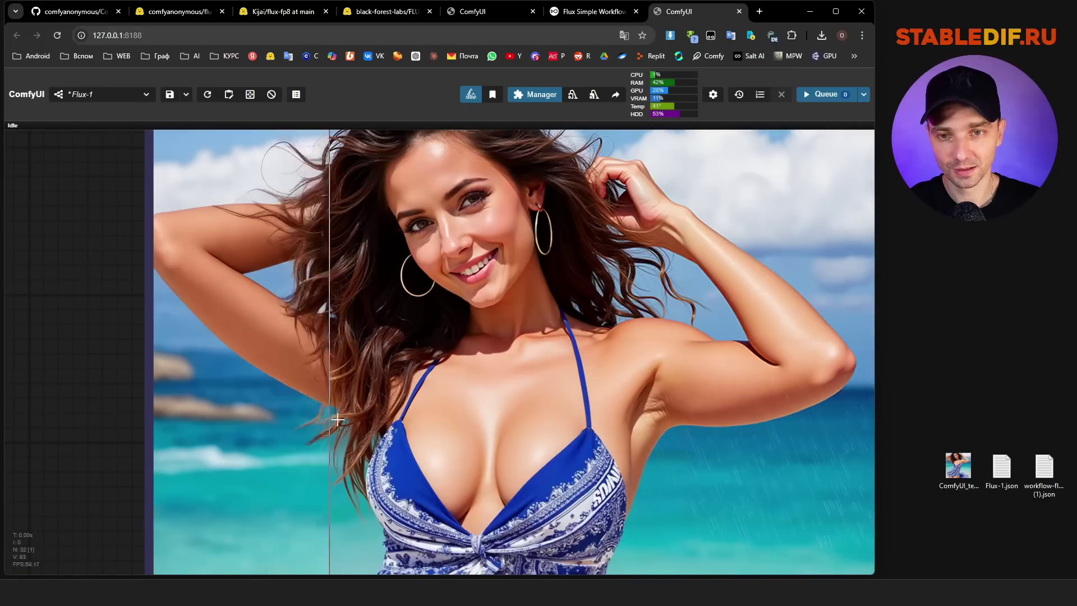
pyautogui.scroll(-8, 516, 335)
# - Review the Upscale KSampler's denoise setting and compare fine details such as hair and face in the Image Comparer
pyautogui.scroll(10, 493, 325)
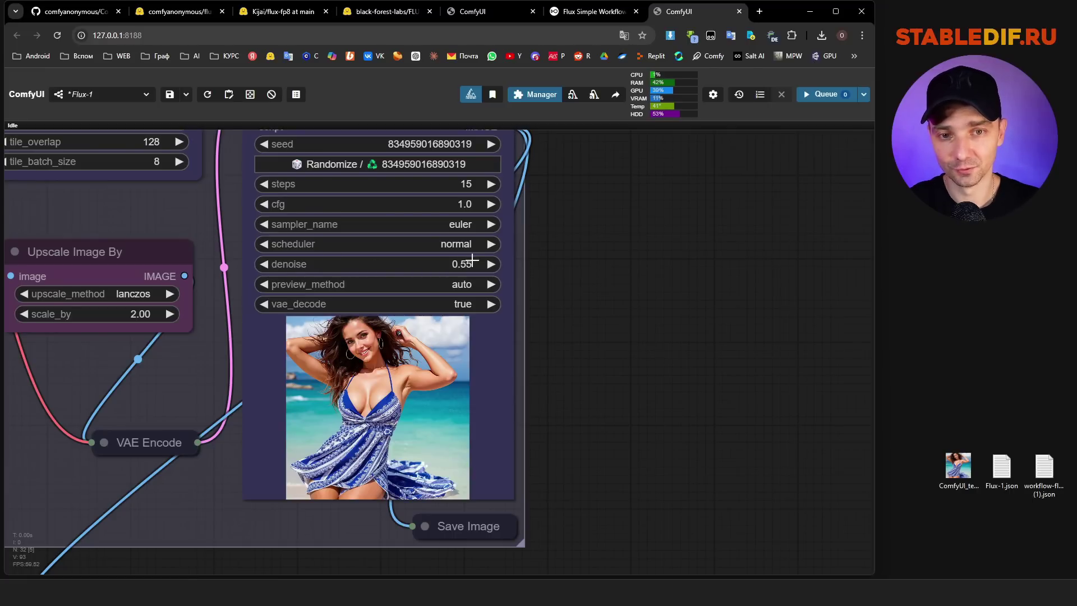
pyautogui.scroll(-10, 566, 231)
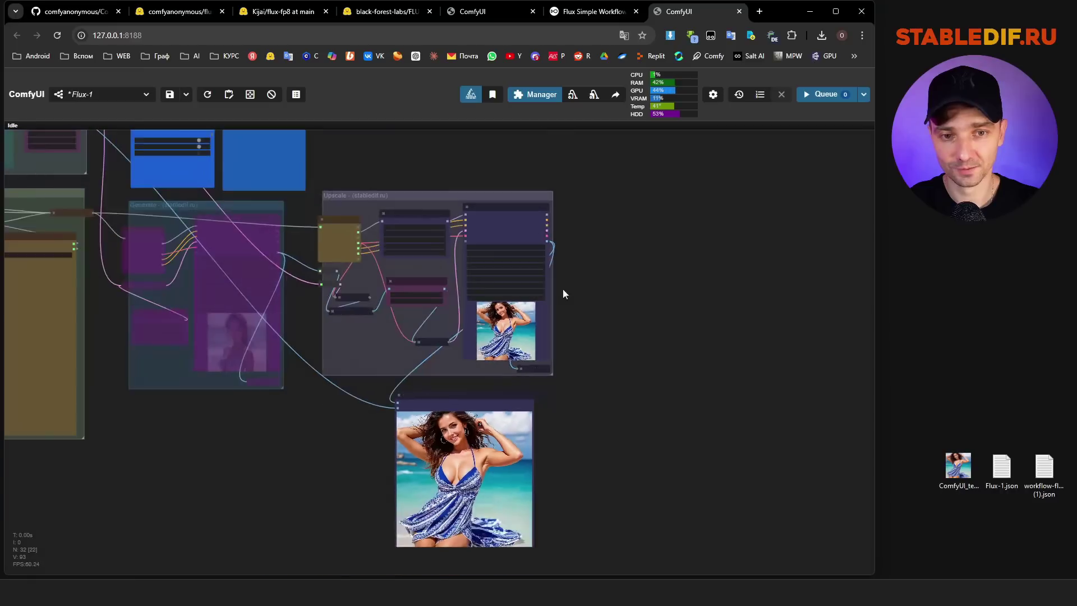
pyautogui.scroll(9, 465, 414)
pyautogui.scroll(9, 465, 414)
pyautogui.scroll(4, 300, 289)
pyautogui.scroll(-4, 256, 308)
pyautogui.scroll(-2, 256, 309)
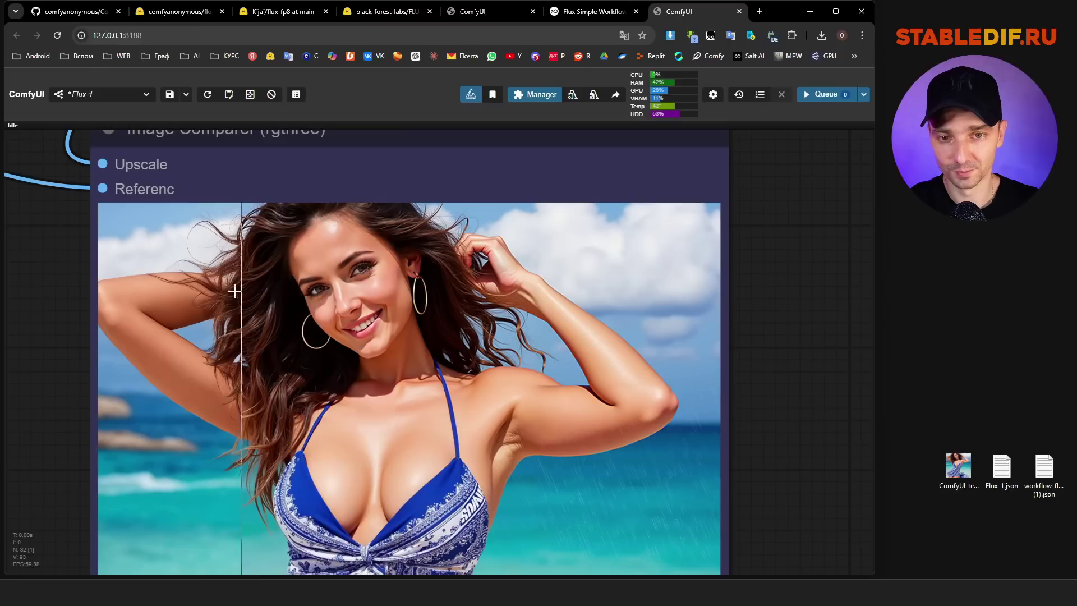
pyautogui.scroll(1, 138, 288)
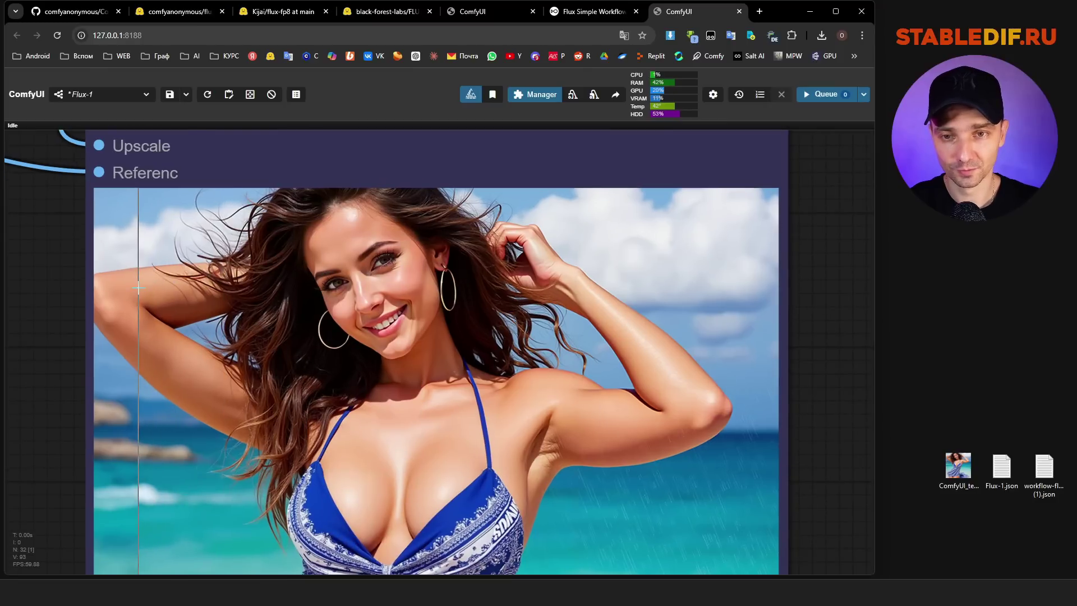
# - Disable the Upscale group and enable the Generate group alongside Img 2 Img in the Fast Groups Bypasser
pyautogui.press('.')
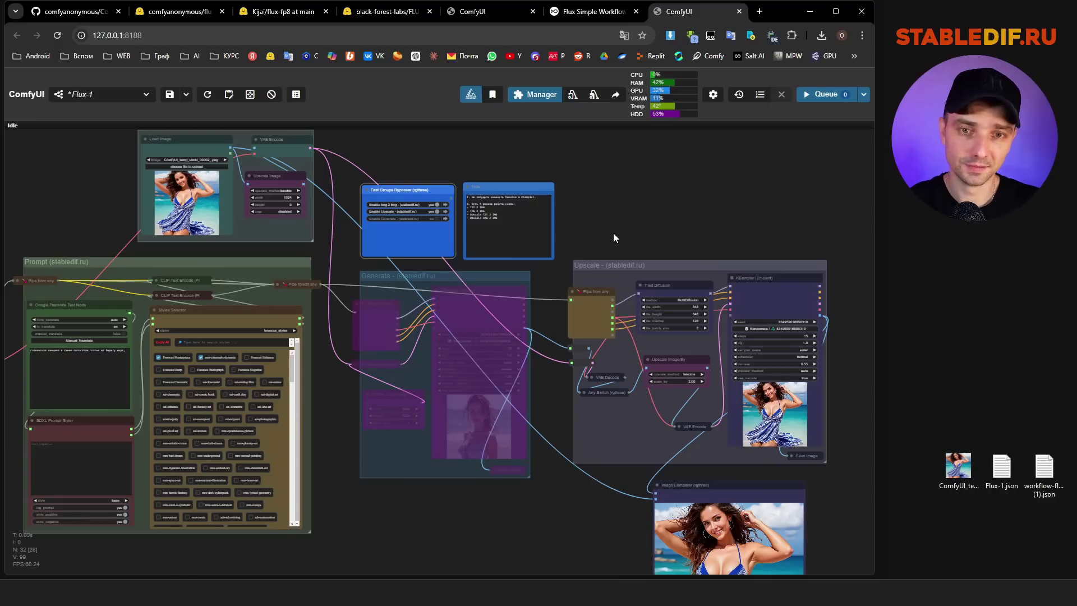
pyautogui.click(431, 211)
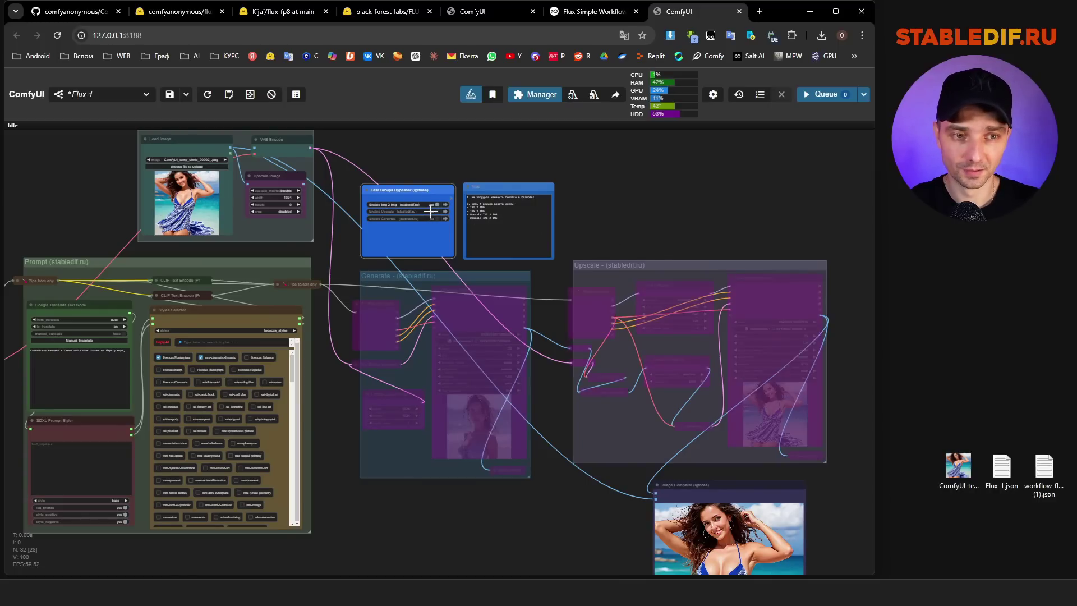
pyautogui.click(429, 218)
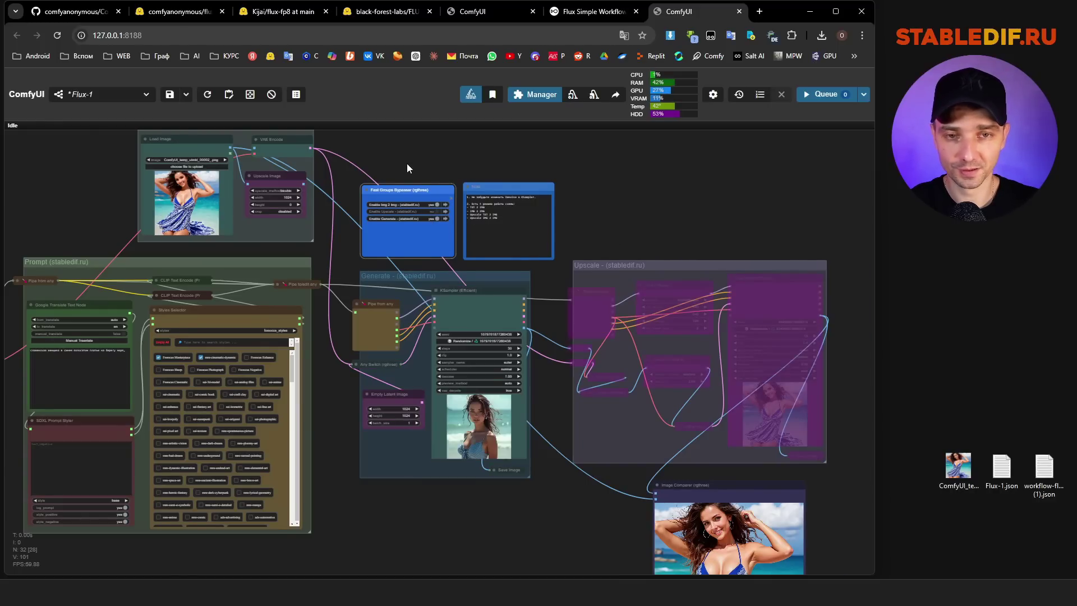
# - Review the groups enabled in the Fast Groups Bypasser, the mode list in the Note, and the image loaded in the Img 2 Img group
pyautogui.scroll(7, 406, 163)
pyautogui.scroll(4, 365, 159)
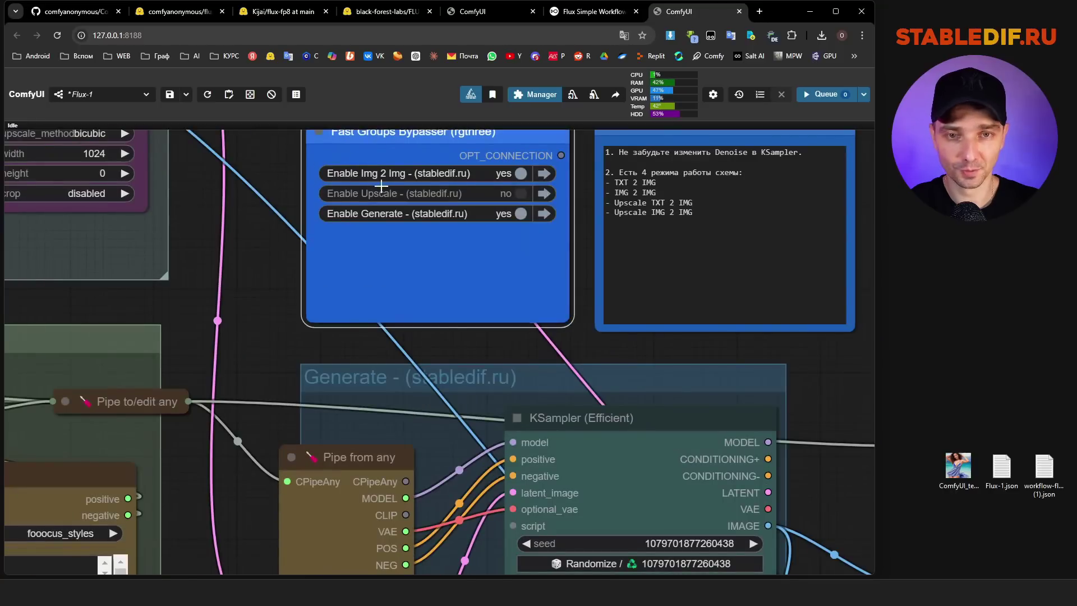
pyautogui.scroll(-5, 457, 305)
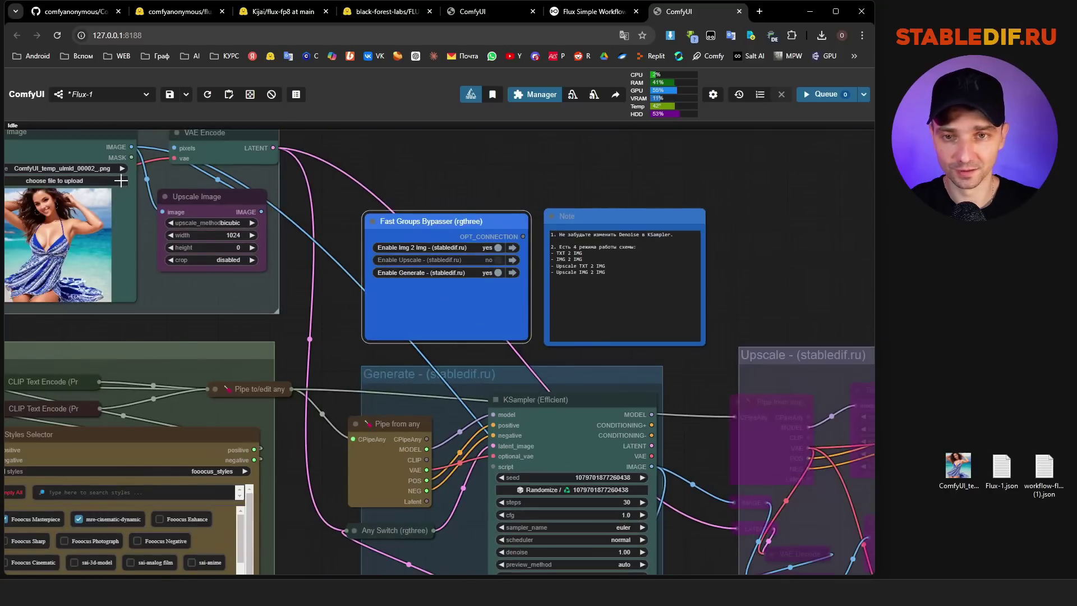
pyautogui.scroll(5, 416, 238)
pyautogui.scroll(-4, 392, 241)
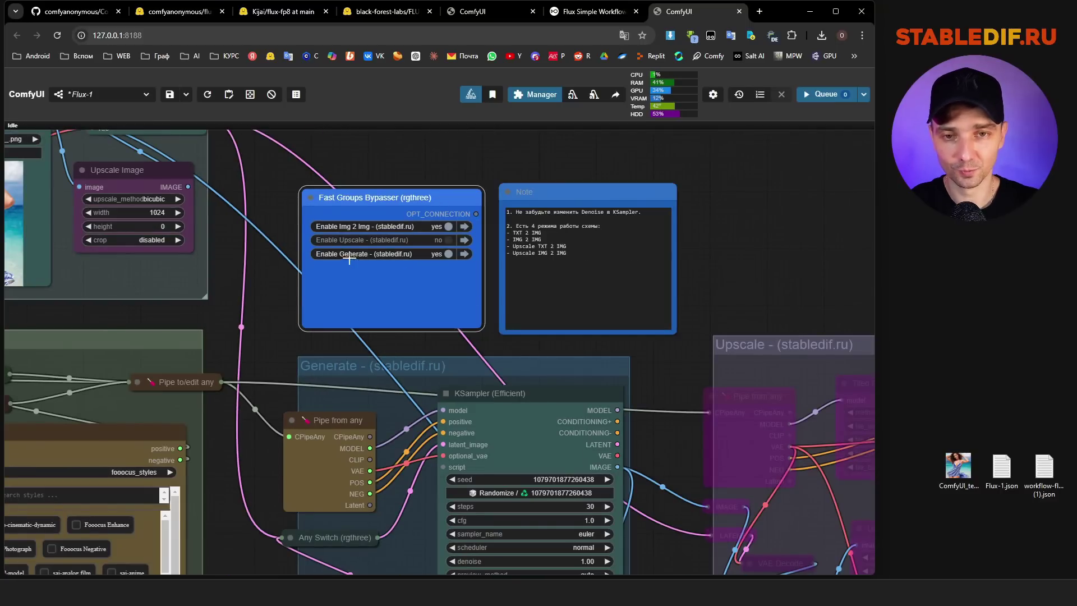
pyautogui.scroll(-4, 235, 193)
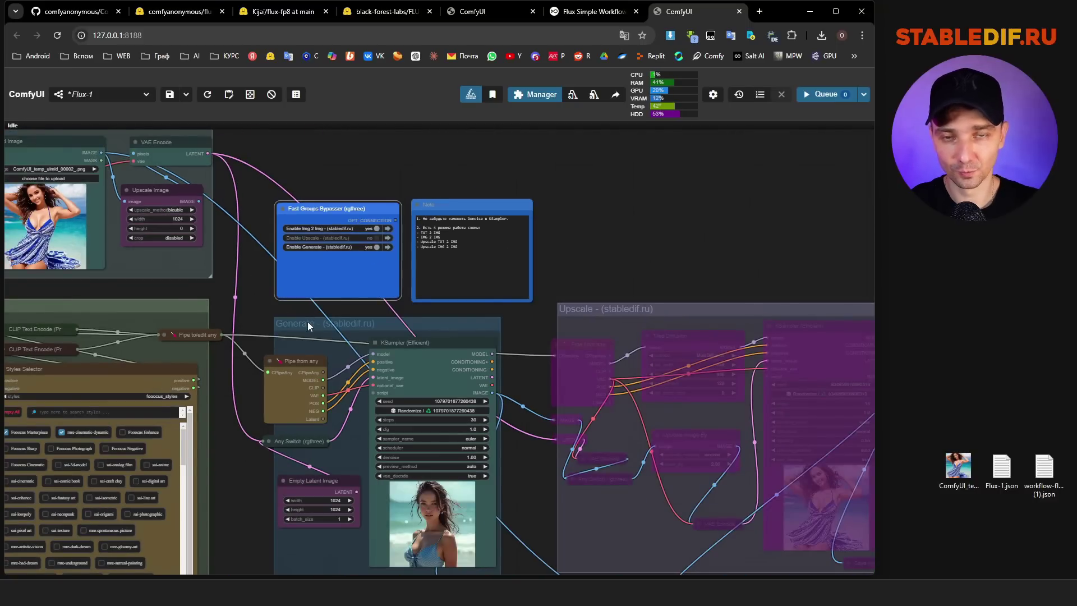
pyautogui.scroll(-5, 605, 186)
pyautogui.moveTo(362, 199); pyautogui.dragTo(421, 212)
pyautogui.scroll(3, 420, 214)
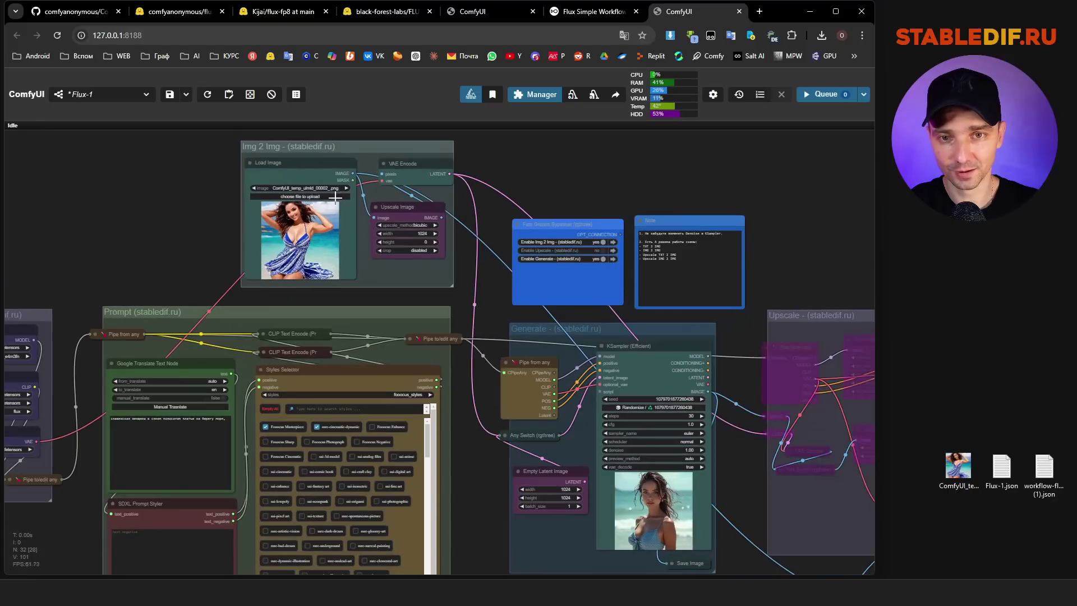
pyautogui.scroll(1, 527, 325)
pyautogui.scroll(-1, 527, 324)
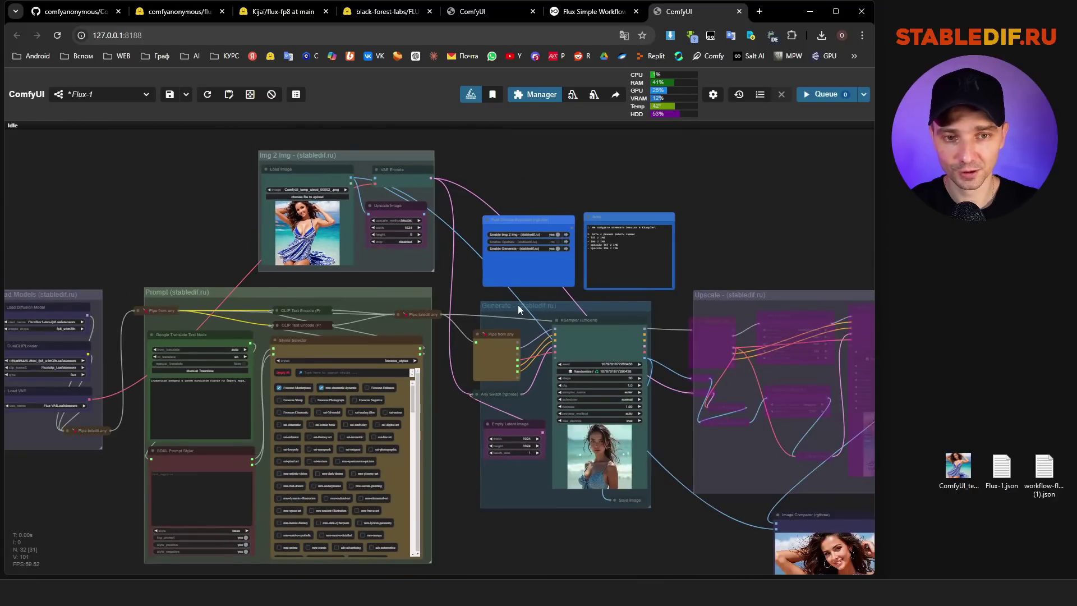
pyautogui.scroll(6, 331, 229)
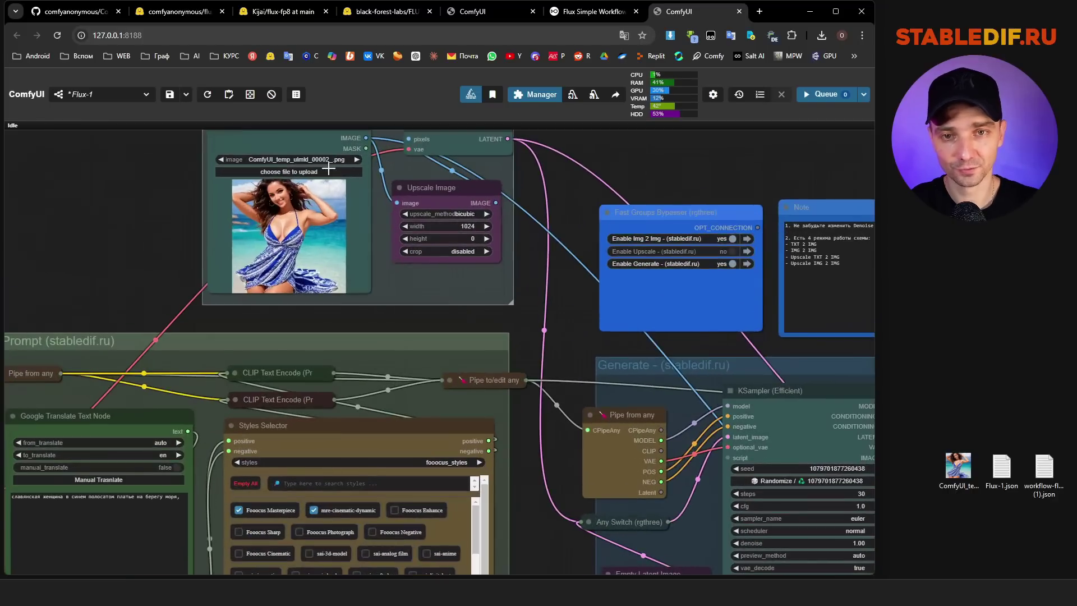
pyautogui.scroll(-5, 257, 279)
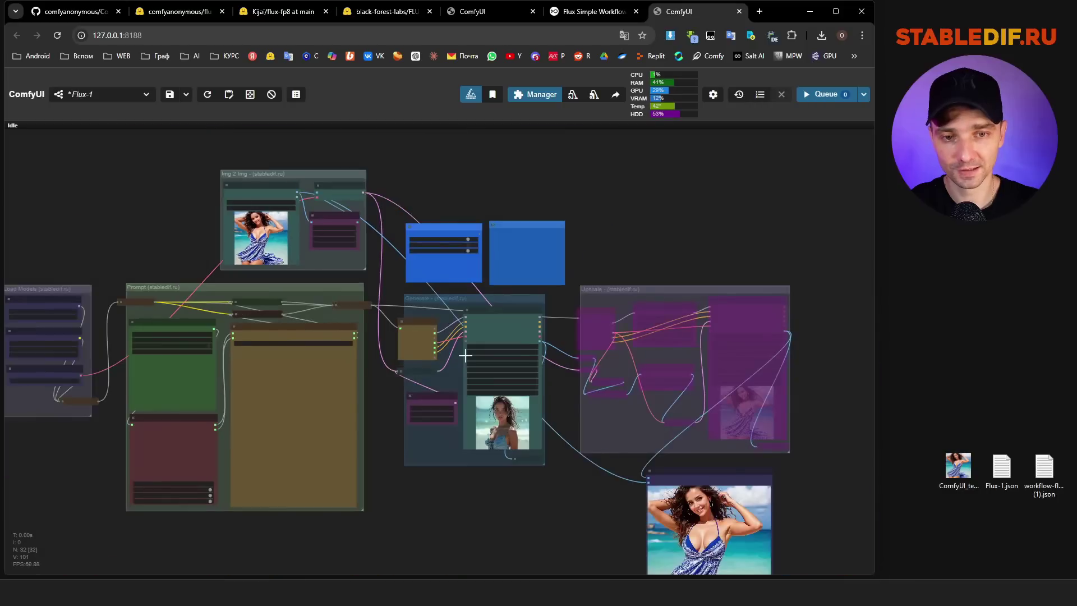
# - Set the Generate KSampler's denoise to 0.55 and queue the image-to-image generation
pyautogui.scroll(6, 465, 356)
pyautogui.scroll(4, 568, 350)
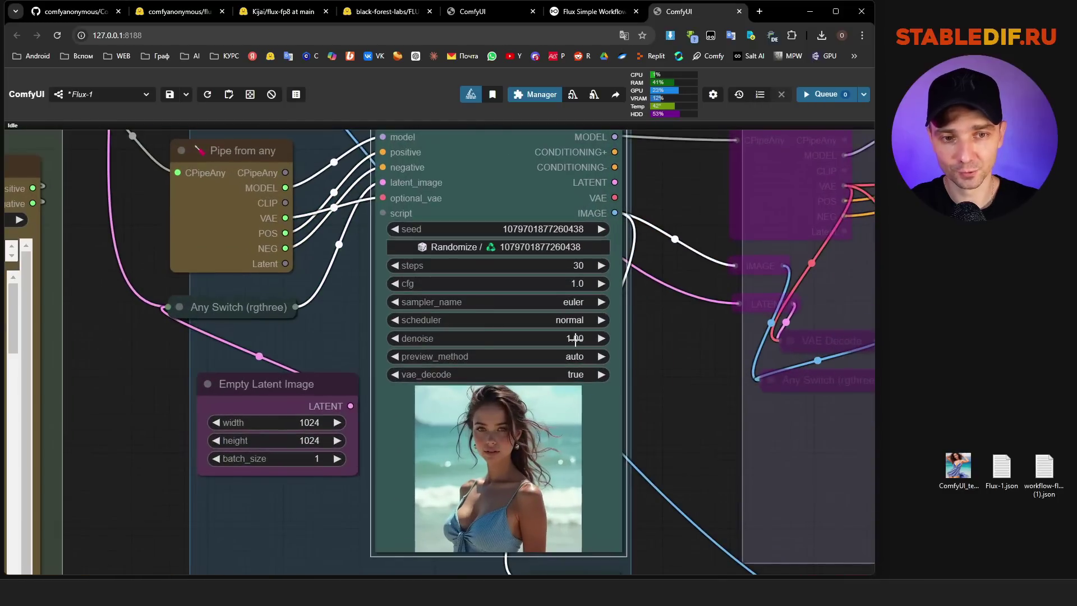
pyautogui.moveTo(573, 339); pyautogui.dragTo(579, 347)
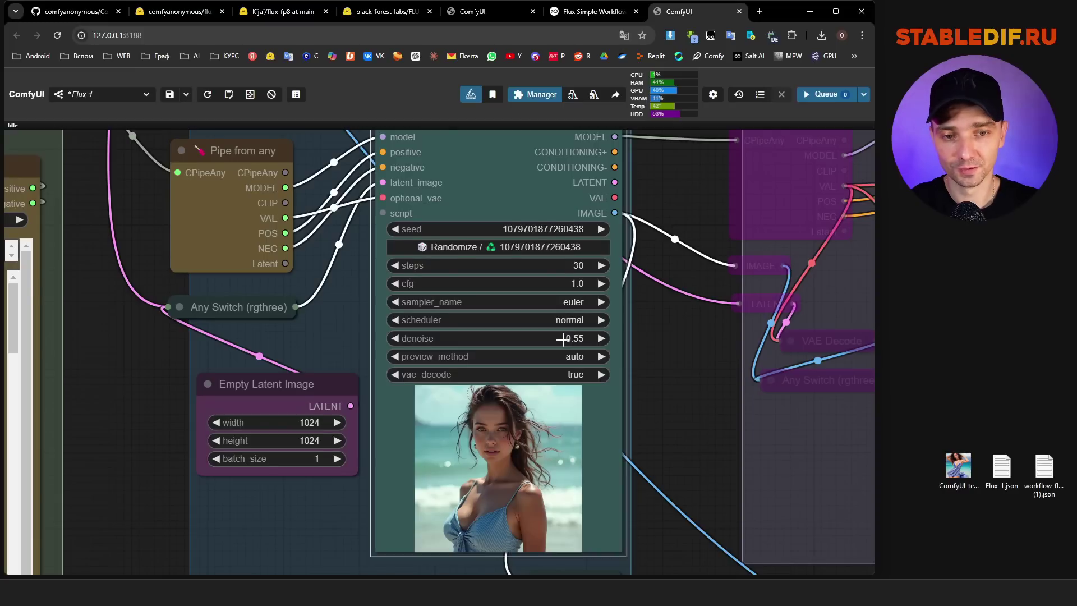
pyautogui.scroll(-1, 563, 340)
pyautogui.scroll(-8, 568, 344)
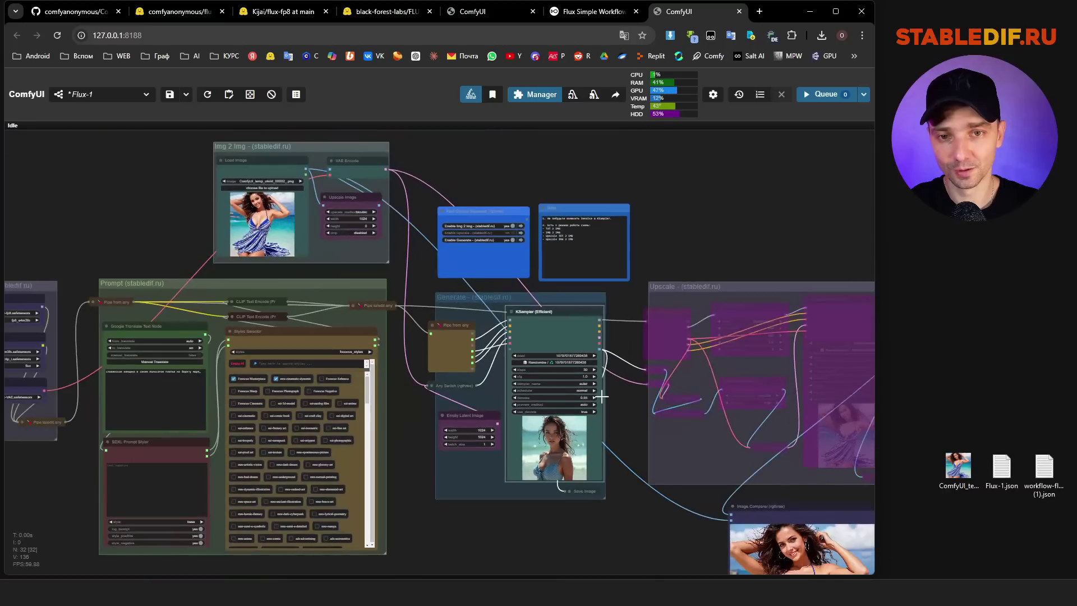
pyautogui.scroll(3, 304, 235)
pyautogui.hotkey('ctrl', 'Return')
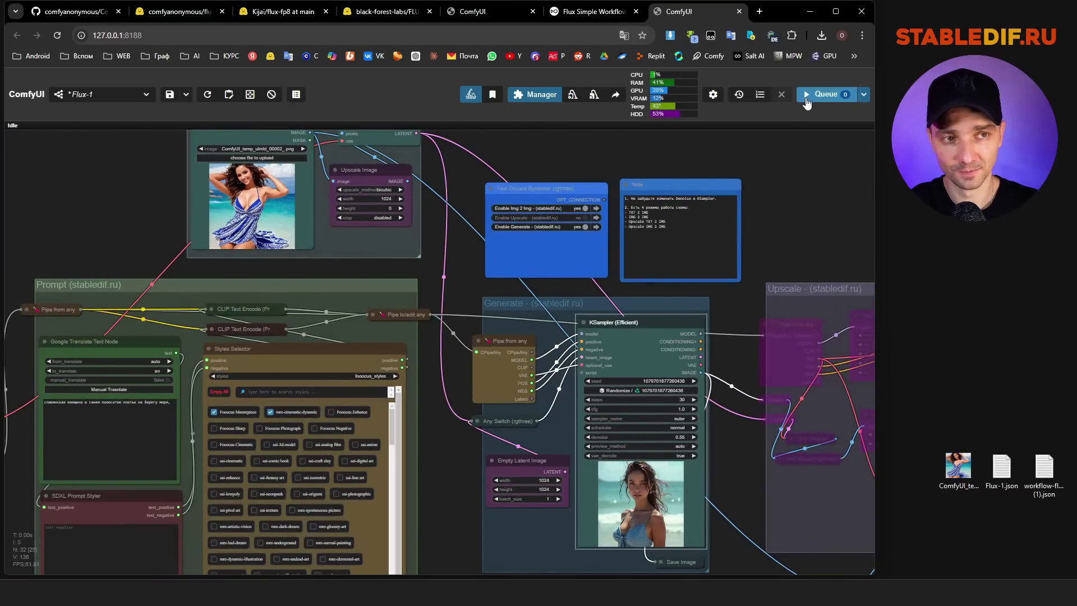
# - Inspect the image-to-image result in the Generate KSampler preview and compare it with the loaded source image
pyautogui.scroll(6, 724, 417)
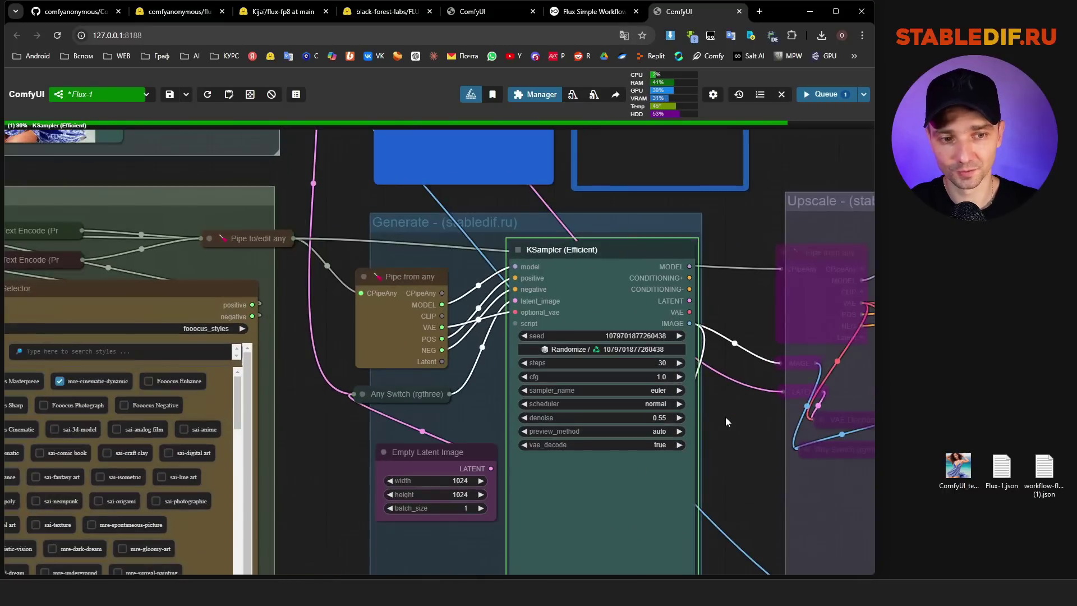
pyautogui.moveTo(709, 405); pyautogui.dragTo(654, 304)
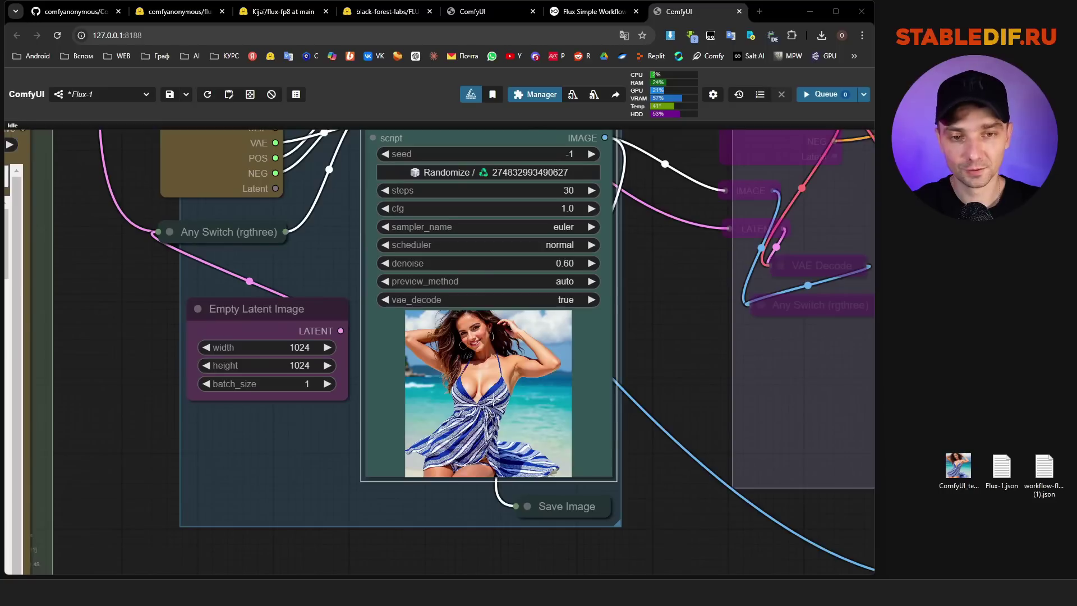
pyautogui.scroll(12, 469, 230)
pyautogui.scroll(2, 427, 195)
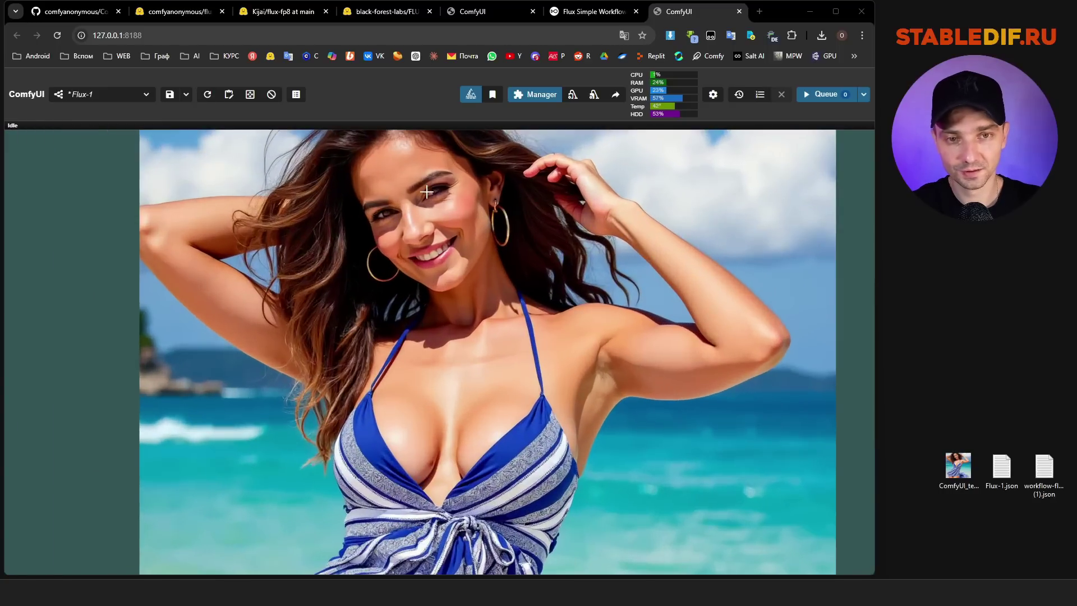
pyautogui.scroll(-2, 318, 222)
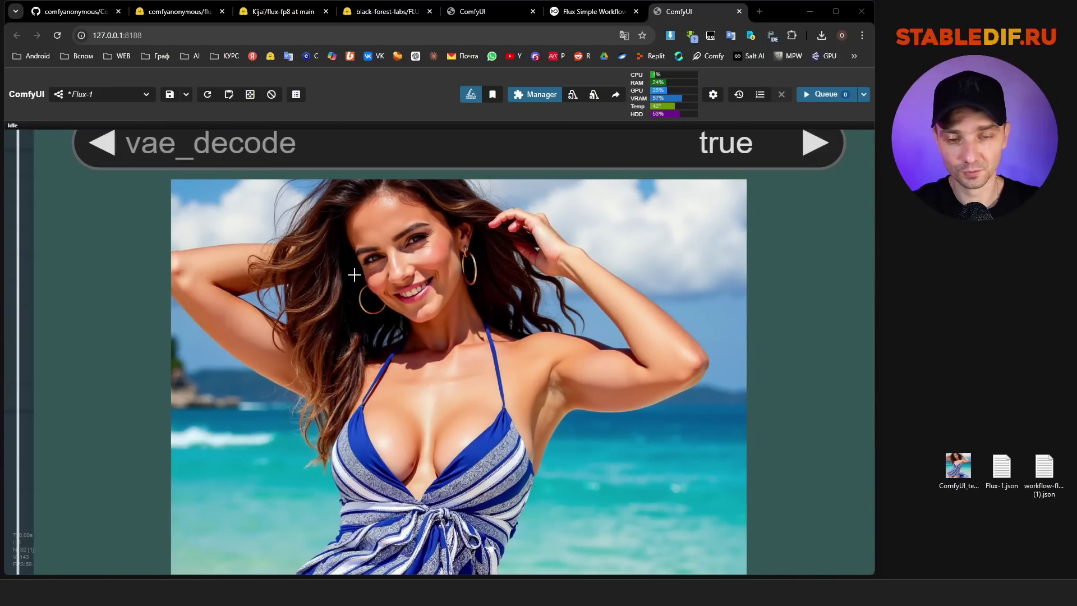
pyautogui.scroll(-4, 479, 281)
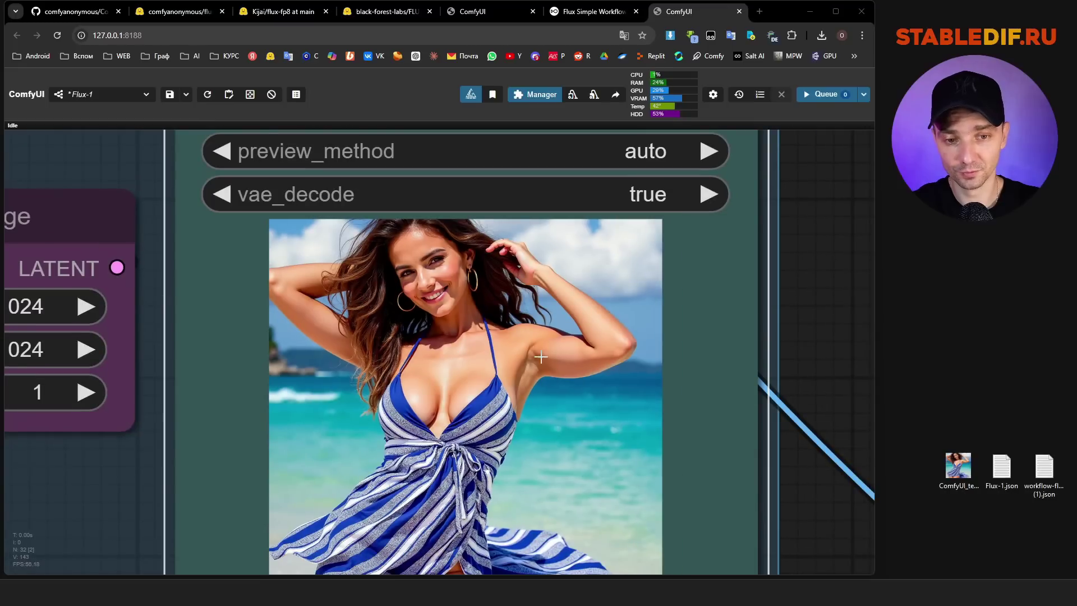
pyautogui.scroll(1, 552, 479)
pyautogui.scroll(-5, 564, 481)
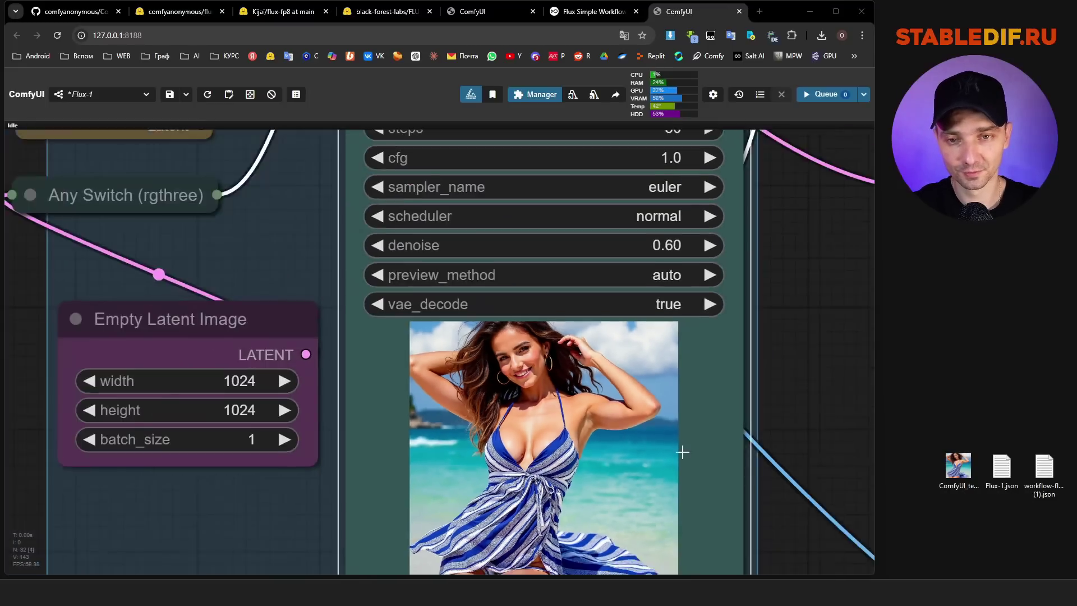
pyautogui.scroll(3, 104, 423)
pyautogui.scroll(-4, 259, 342)
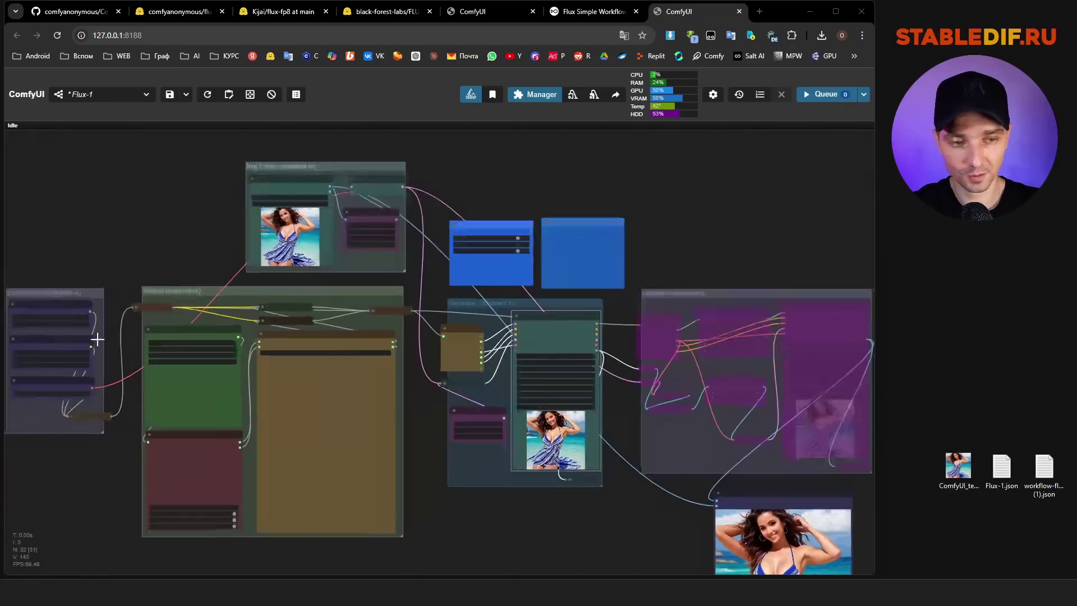
pyautogui.scroll(8, 527, 393)
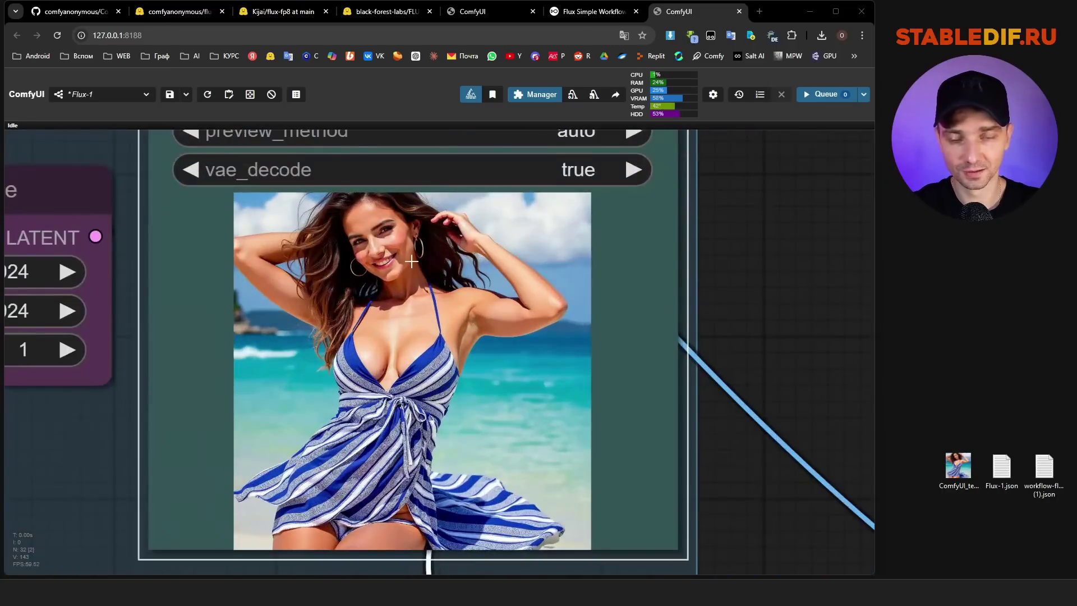
pyautogui.scroll(2, 411, 261)
pyautogui.press('1')
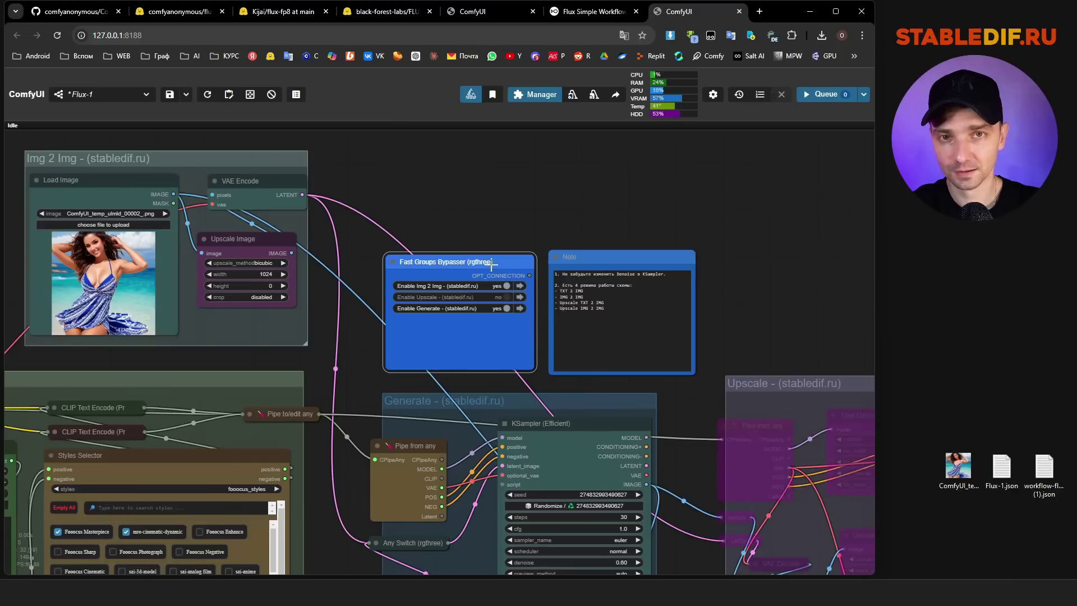
# - Disable the Img 2 Img group in the Fast Groups Bypasser and set the Generate KSampler's denoise to 1.00
pyautogui.moveTo(391, 206); pyautogui.dragTo(434, 217)
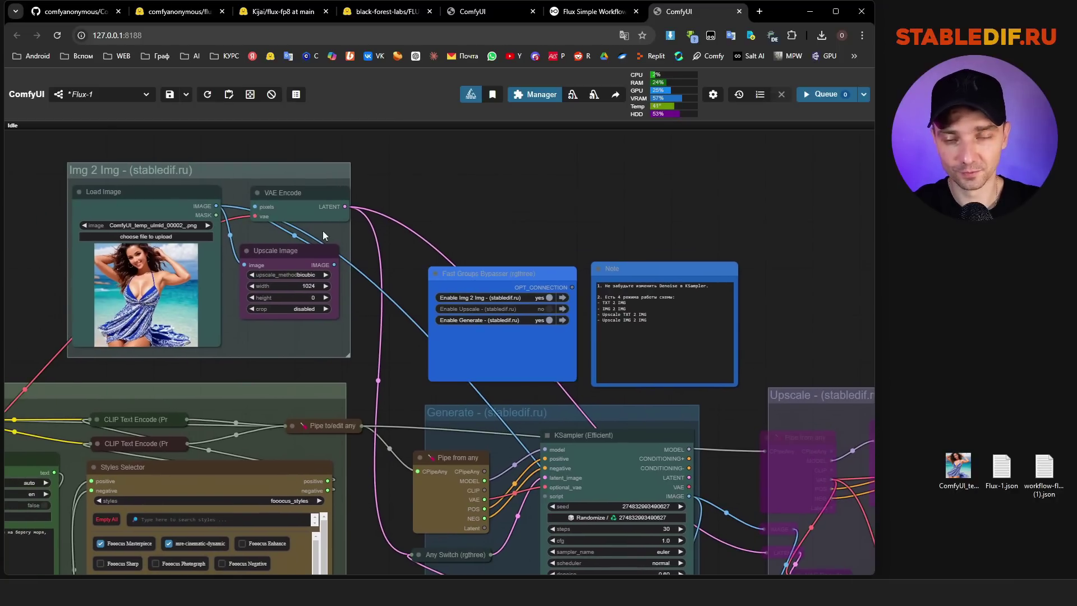
pyautogui.click(544, 298)
pyautogui.moveTo(590, 236); pyautogui.dragTo(491, 68)
pyautogui.scroll(3, 287, 444)
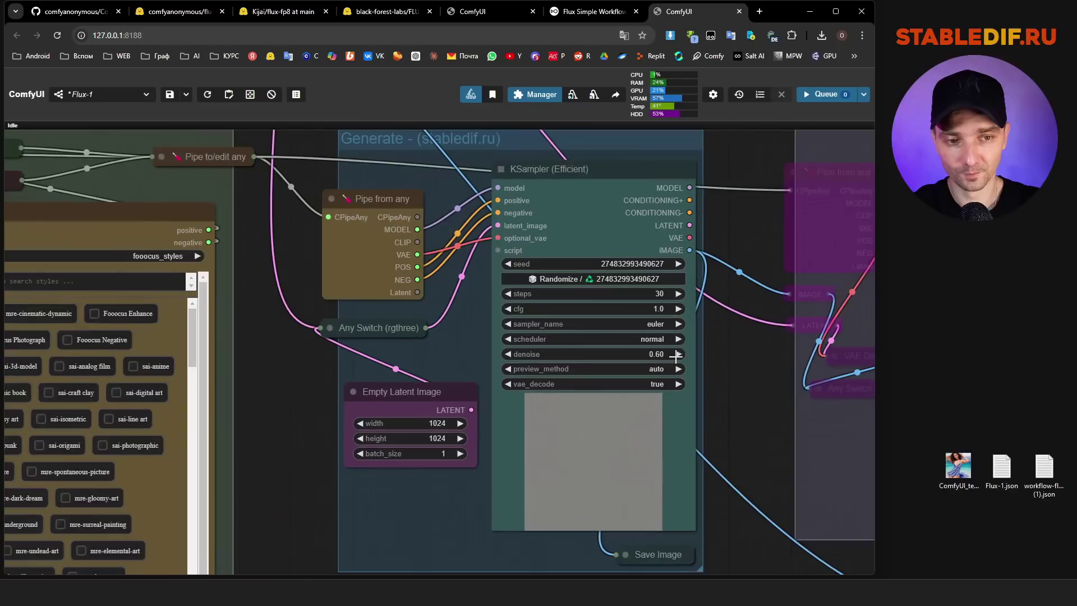
pyautogui.moveTo(546, 354); pyautogui.dragTo(584, 353)
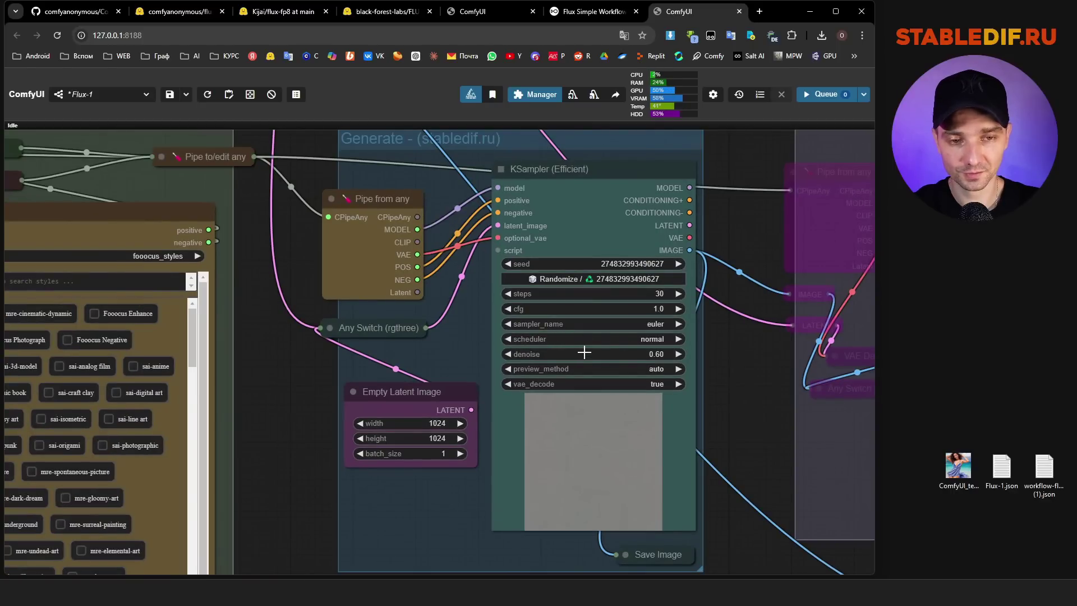
# - Review the Empty Latent Image settings and try a denoise of 0.71 in the Generate KSampler
pyautogui.scroll(-7, 426, 385)
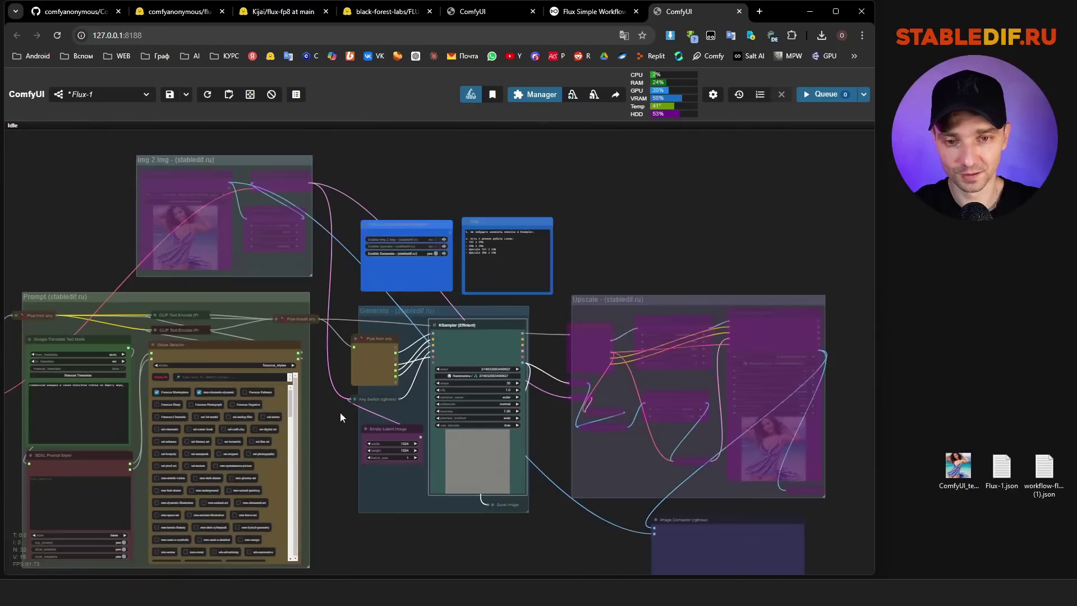
pyautogui.moveTo(421, 459); pyautogui.dragTo(265, 418)
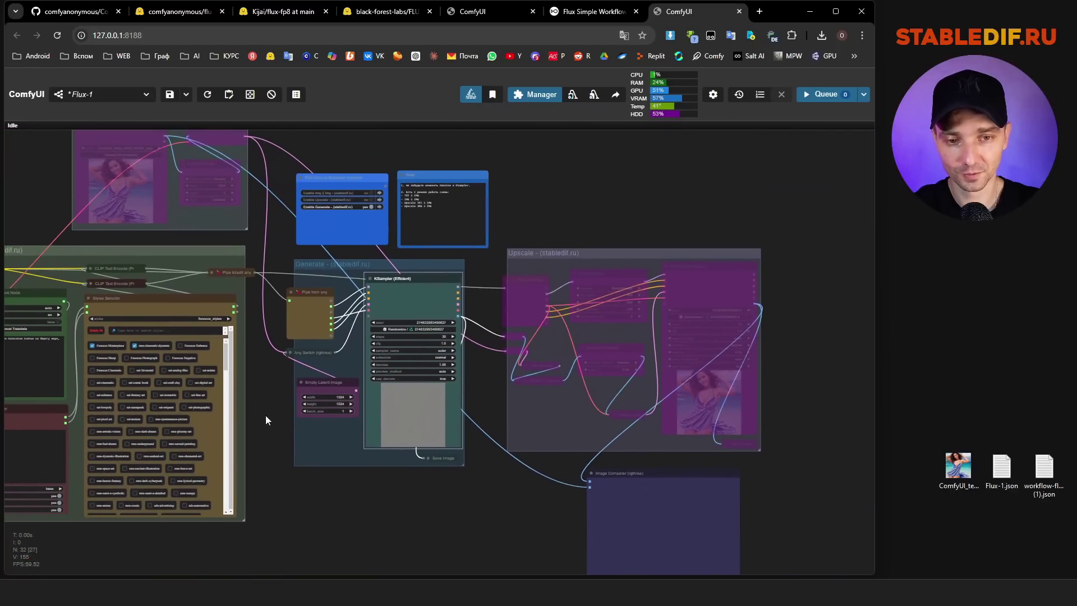
pyautogui.scroll(5, 316, 338)
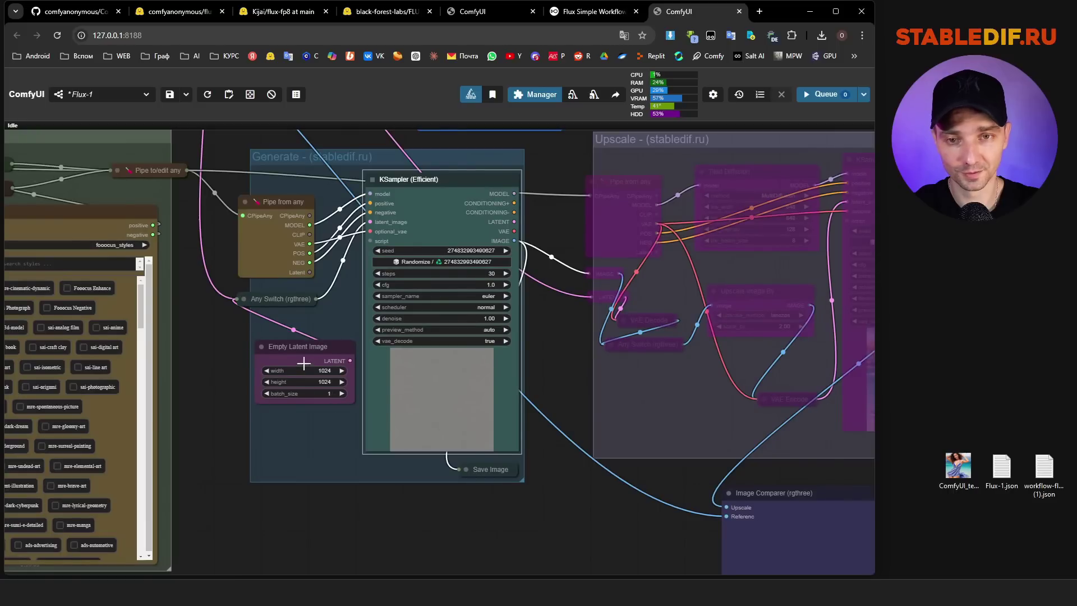
pyautogui.scroll(2, 304, 364)
pyautogui.click(298, 340)
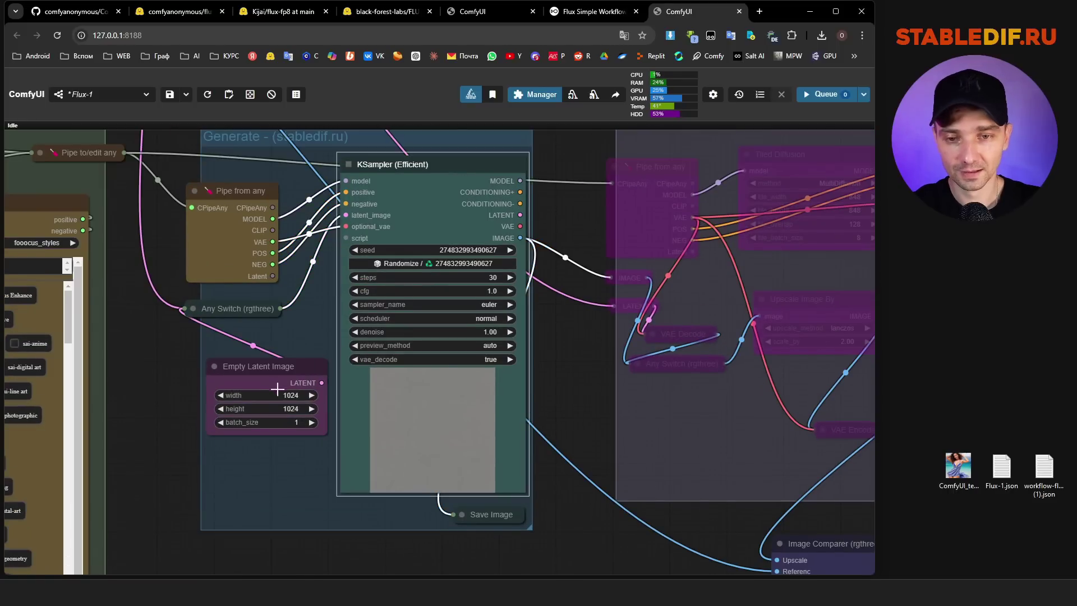
pyautogui.moveTo(485, 331); pyautogui.dragTo(471, 335)
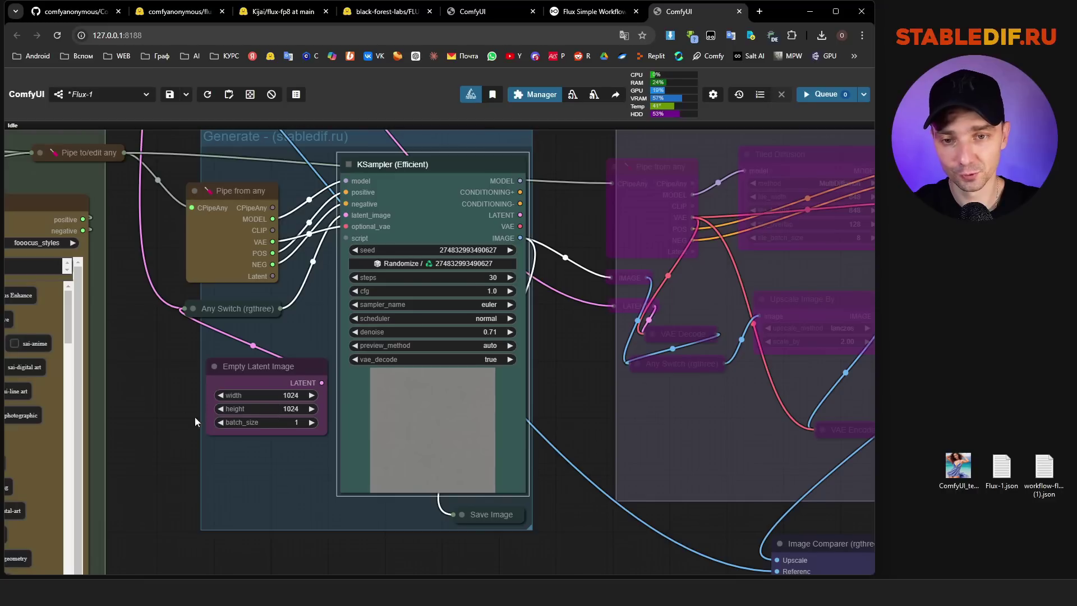
pyautogui.moveTo(177, 411); pyautogui.dragTo(192, 432)
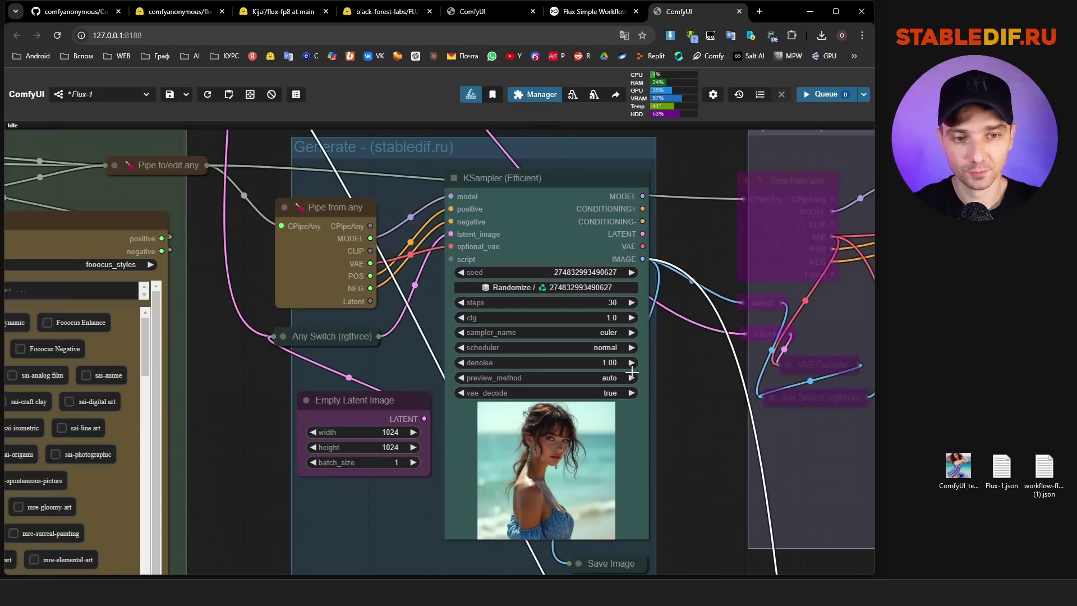
# - Check the Generate KSampler's denoise setting and inspect the text-to-image result in its preview
pyautogui.click(629, 362)
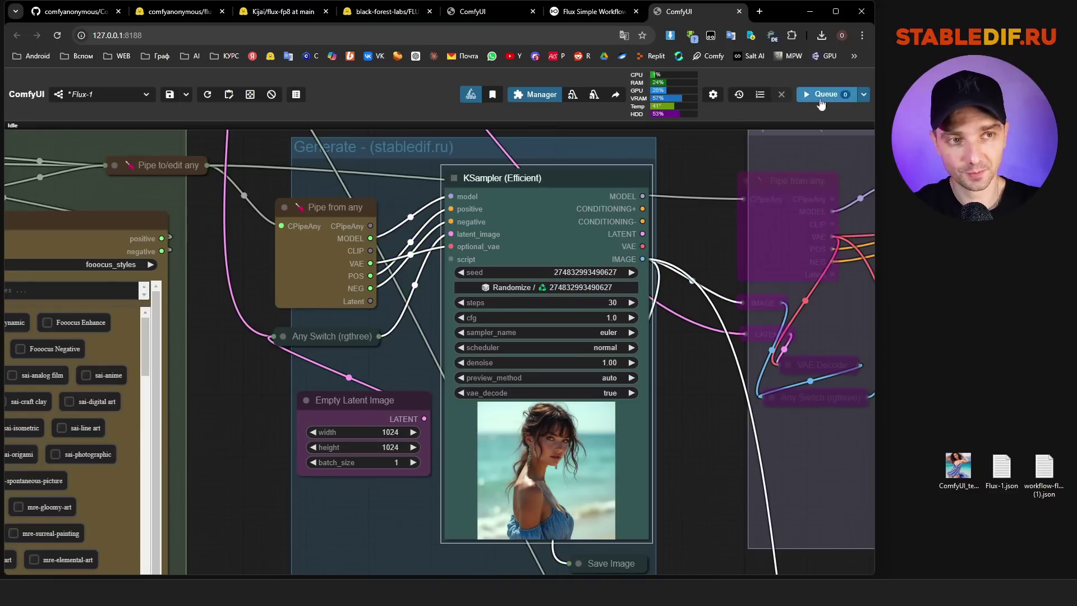
pyautogui.scroll(10, 567, 533)
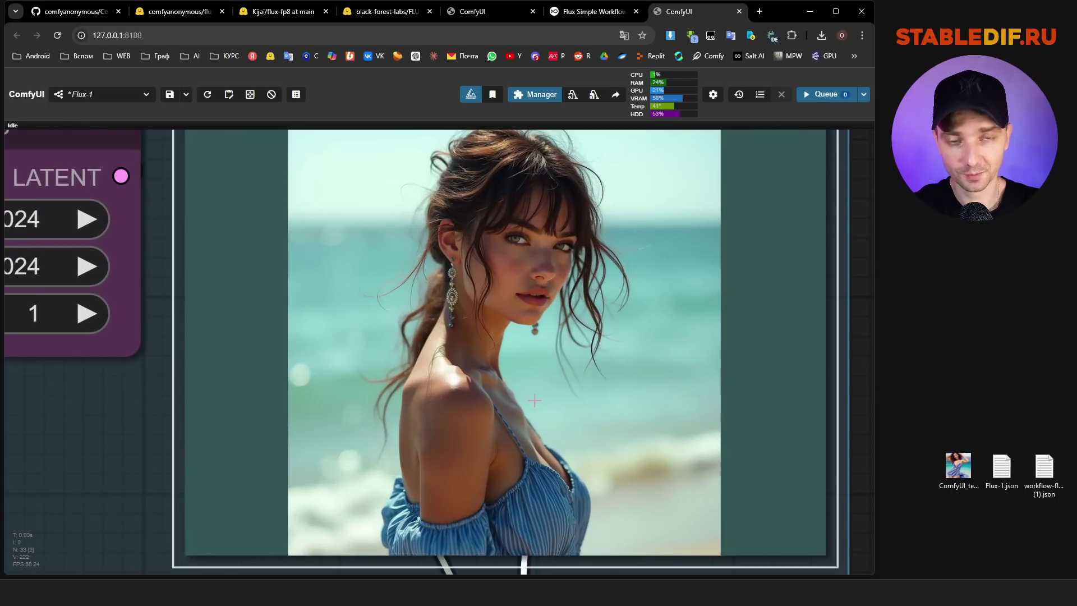
pyautogui.scroll(-1, 530, 414)
pyautogui.scroll(-5, 527, 414)
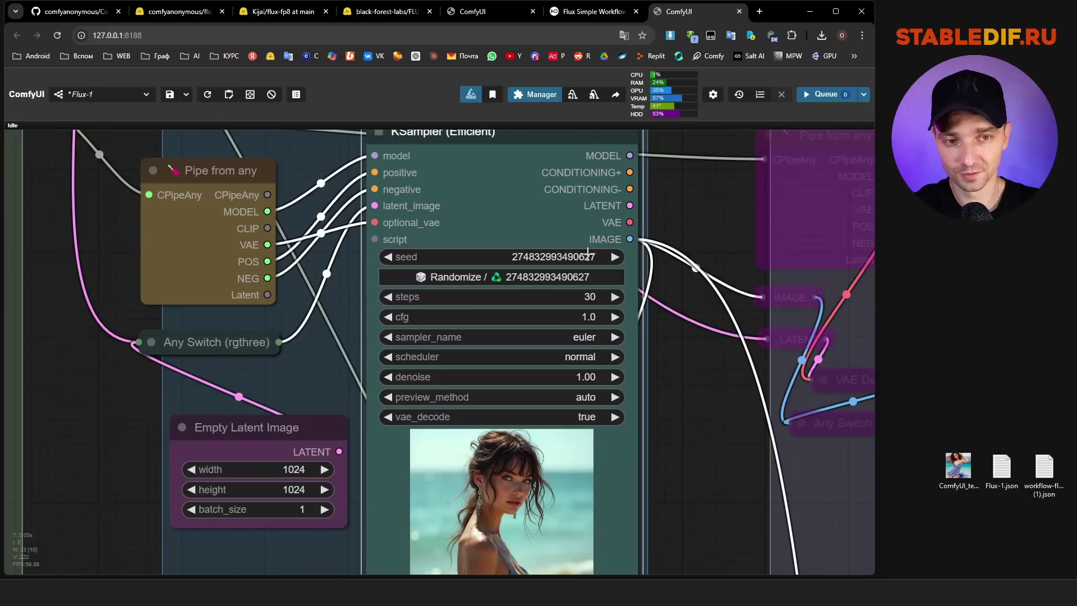
# - Enable the Upscale group alongside Generate in the Fast Groups Bypasser
pyautogui.scroll(-9, 522, 477)
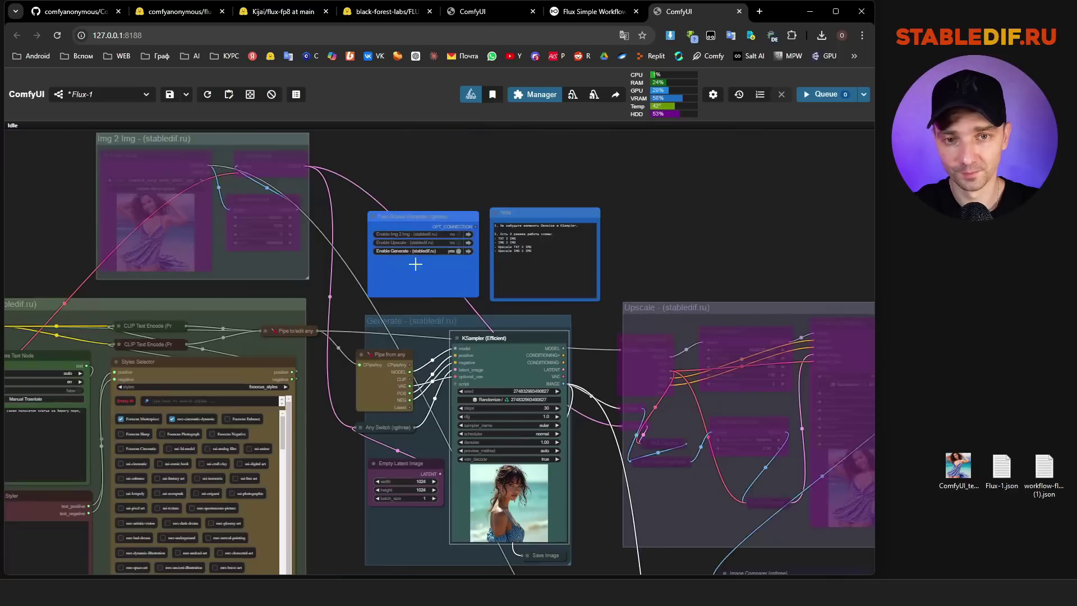
pyautogui.scroll(9, 416, 264)
pyautogui.scroll(1, 469, 306)
pyautogui.click(472, 307)
pyautogui.scroll(4, 783, 312)
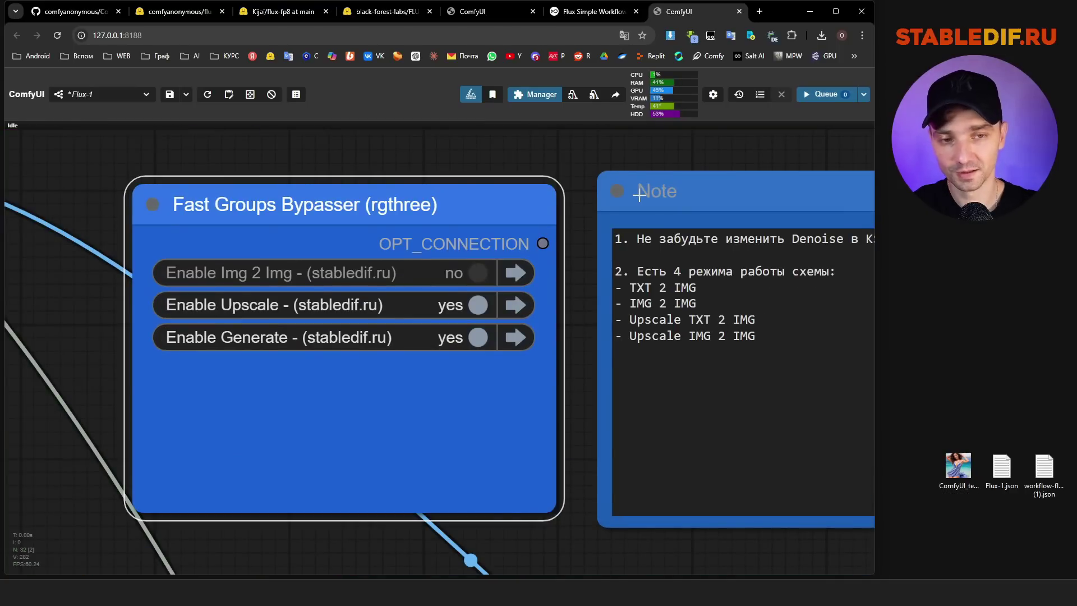
# - Inspect the Upscale group's nodes and its KSampler preview image up close
pyautogui.scroll(-12, 462, 185)
pyautogui.scroll(12, 474, 245)
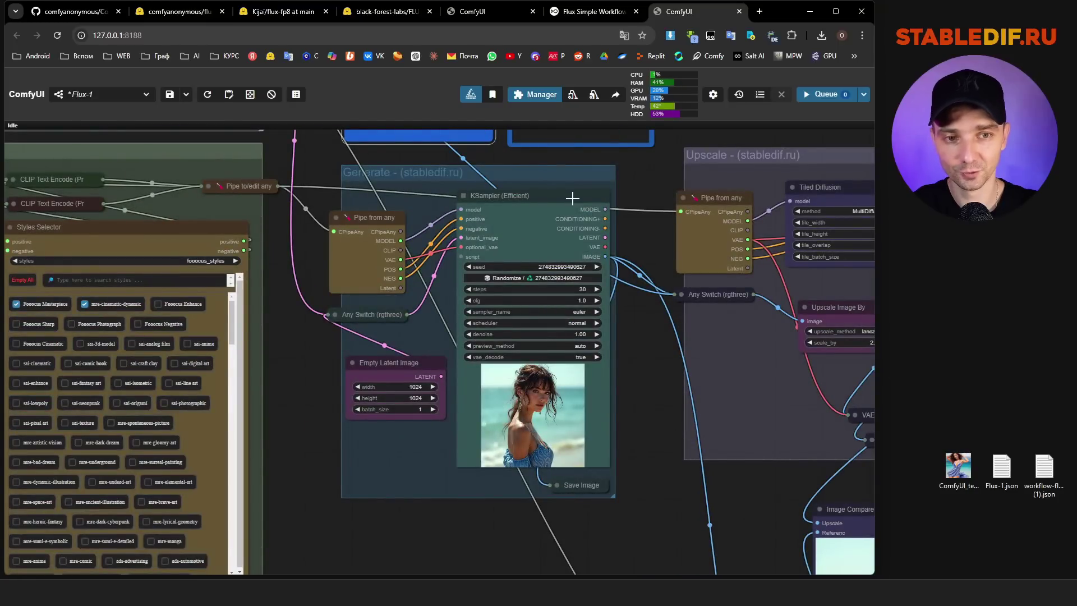
pyautogui.scroll(-10, 533, 253)
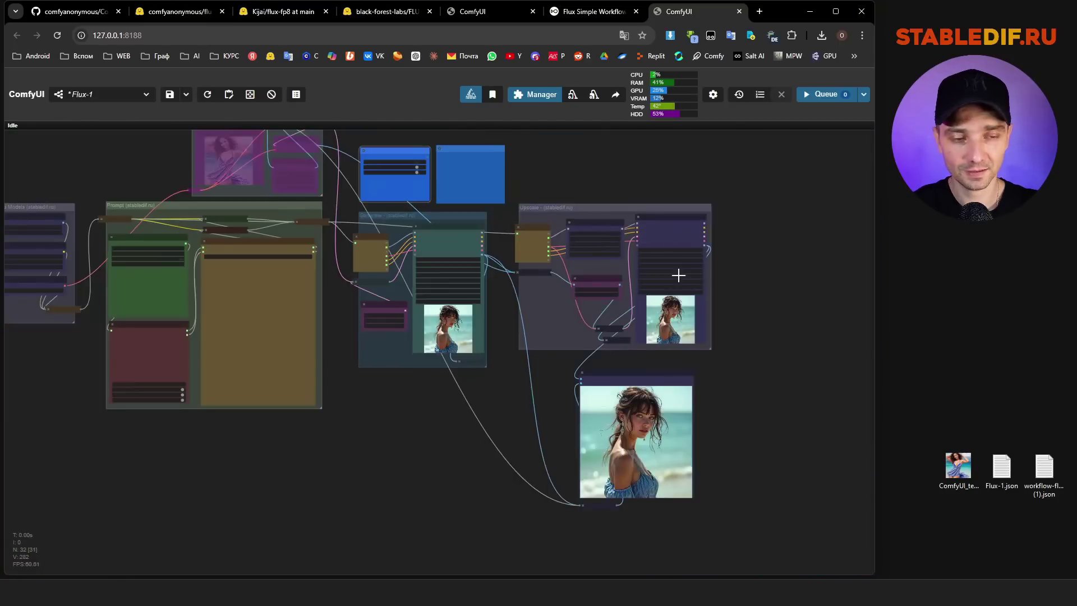
pyautogui.scroll(12, 681, 274)
pyautogui.scroll(12, 681, 229)
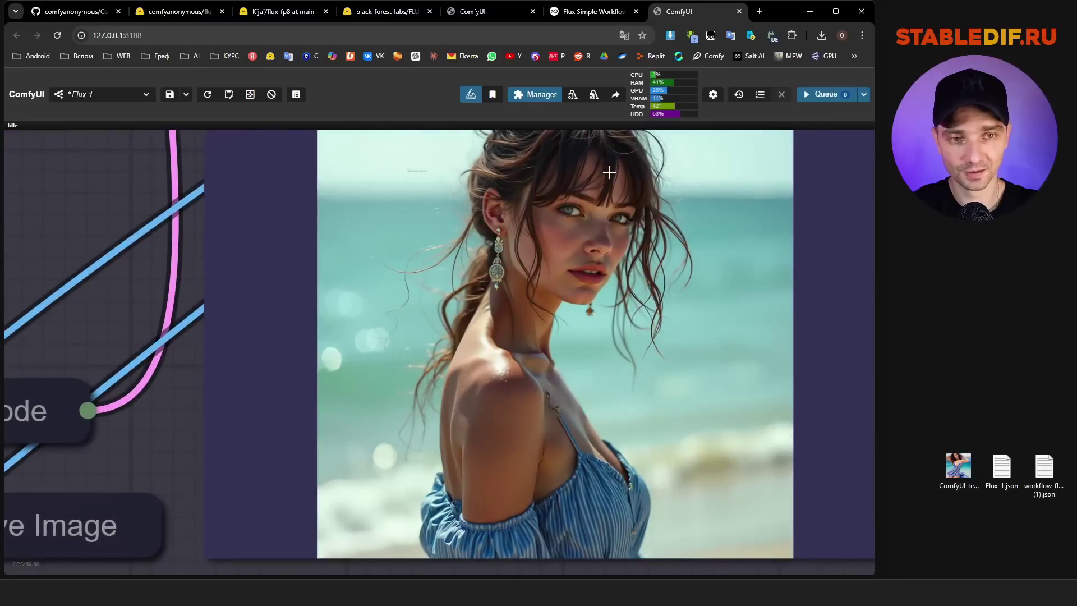
pyautogui.scroll(-5, 588, 191)
pyautogui.scroll(-6, 588, 191)
pyautogui.scroll(-2, 563, 291)
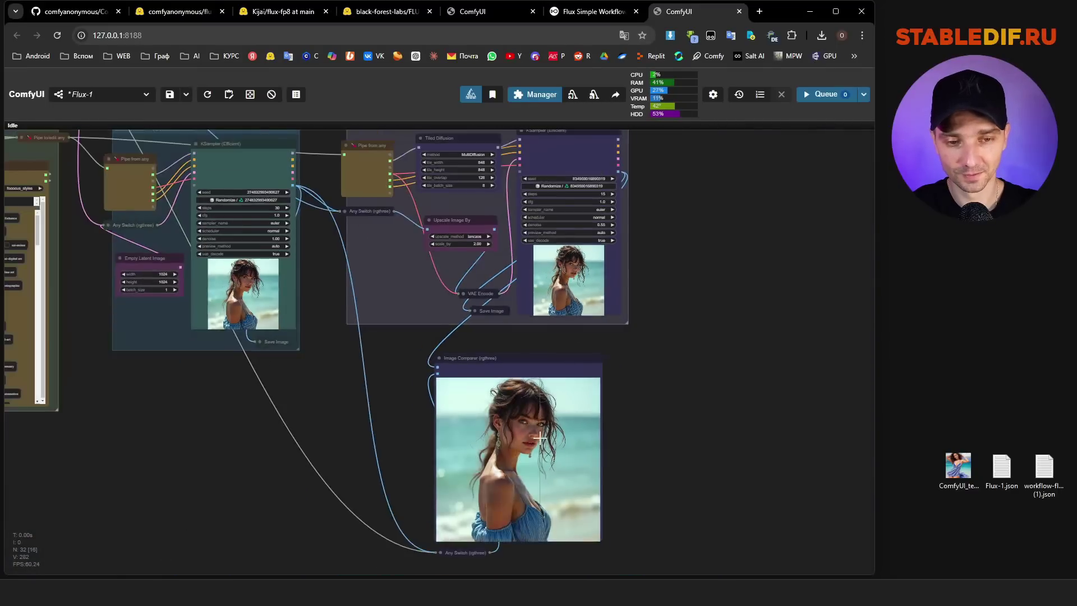
# - Compare the original and upscaled portraits across the slider in the Image Comparer node, checking the hair and face details
pyautogui.scroll(8, 485, 325)
pyautogui.scroll(6, 486, 324)
pyautogui.scroll(-2, 493, 281)
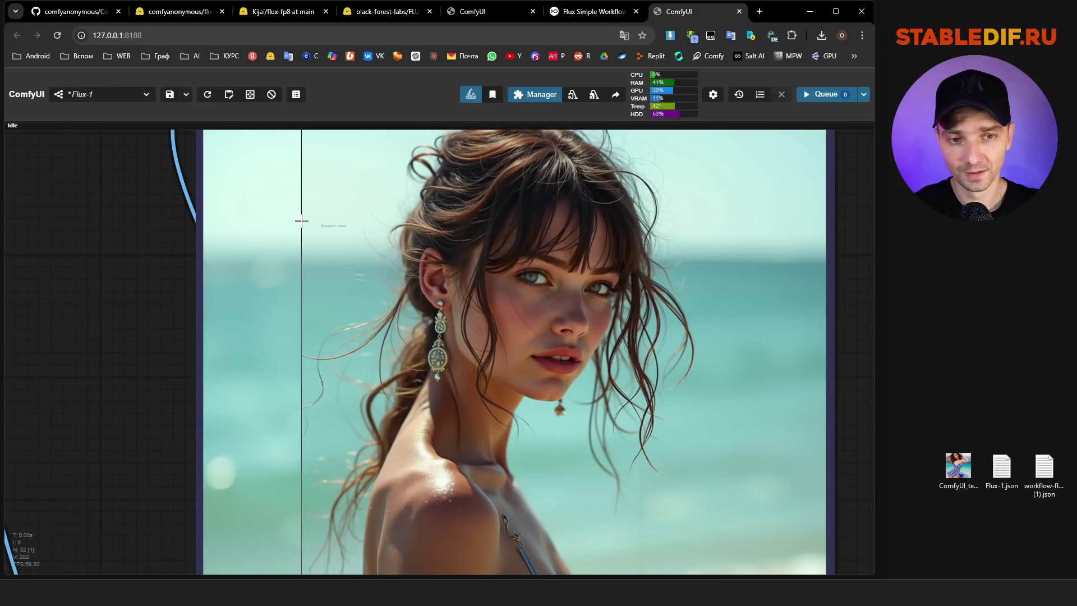
pyautogui.scroll(-1, 280, 202)
pyautogui.scroll(2, 308, 191)
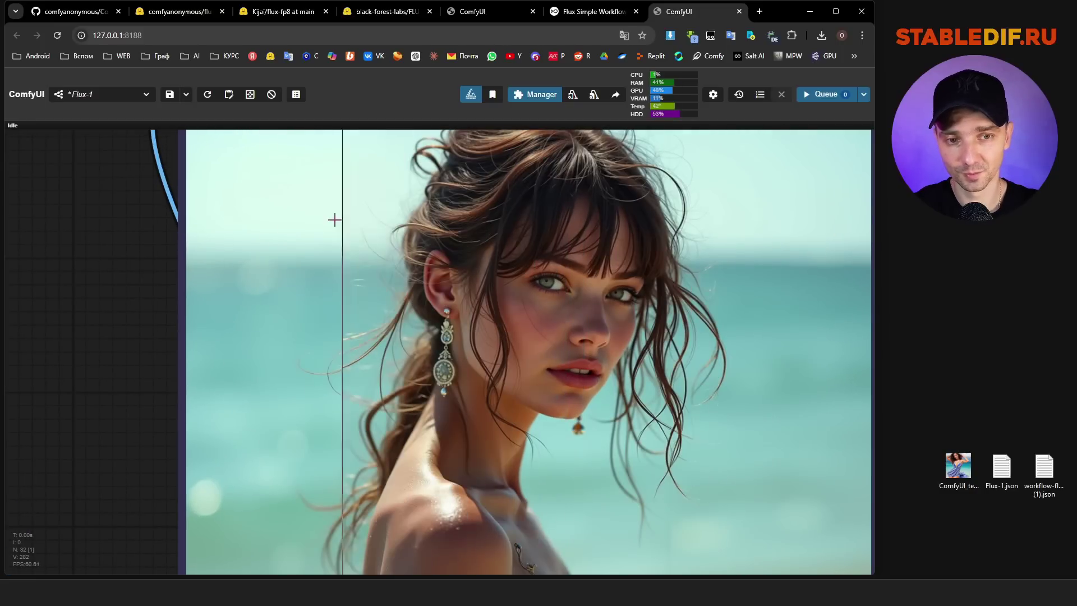
pyautogui.moveTo(293, 287); pyautogui.dragTo(145, 254)
pyautogui.scroll(-2, 146, 254)
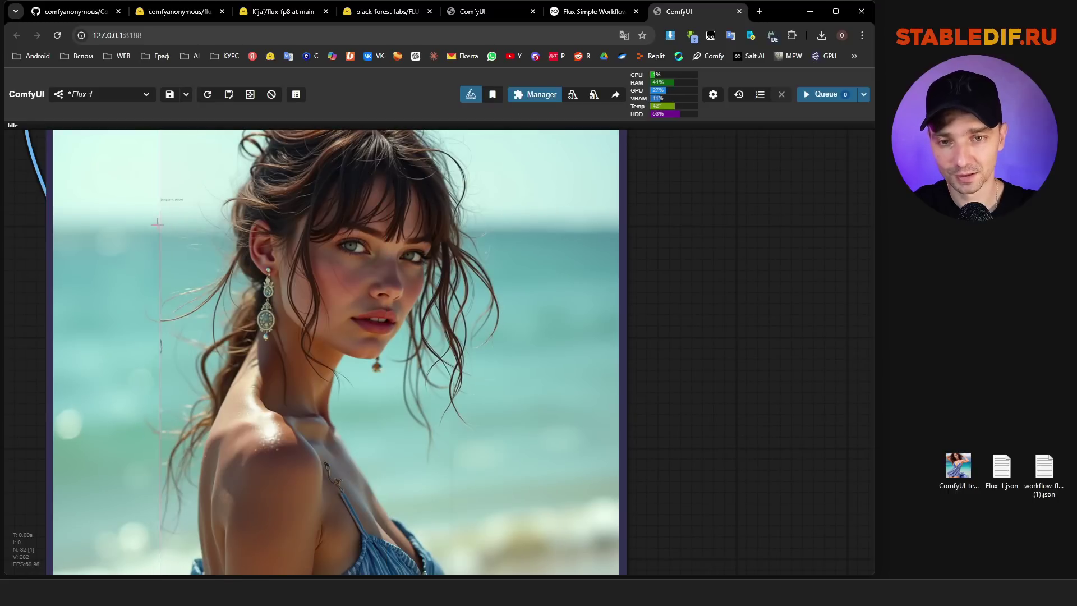
pyautogui.scroll(2, 152, 281)
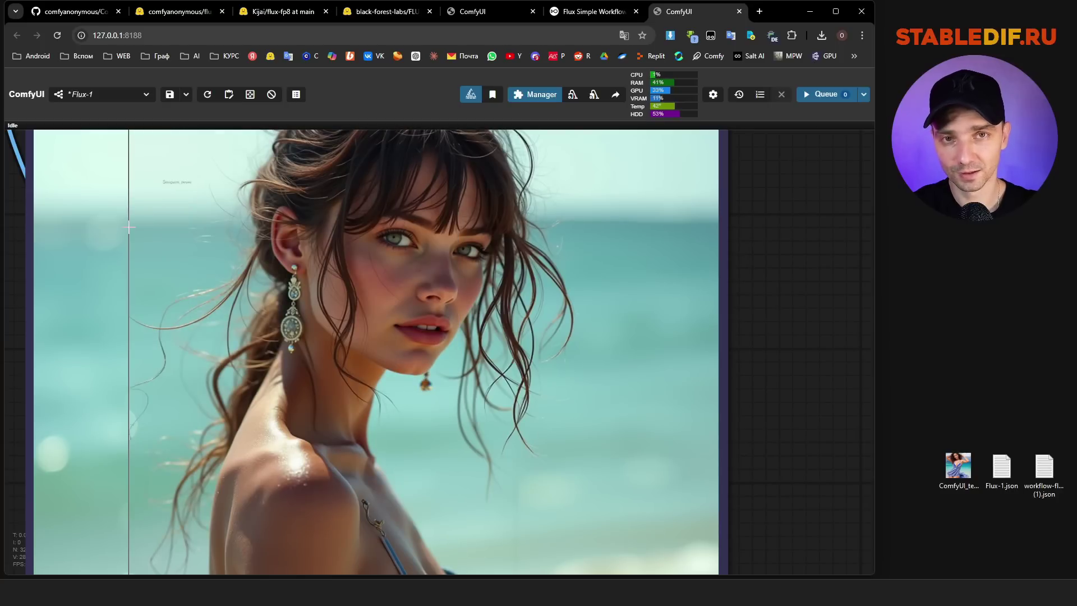
# - Review the workflow's Img 2 Img, Prompt, Generate and Upscale groups together with their toggles in the Fast Groups Bypasser
pyautogui.scroll(-5, 502, 464)
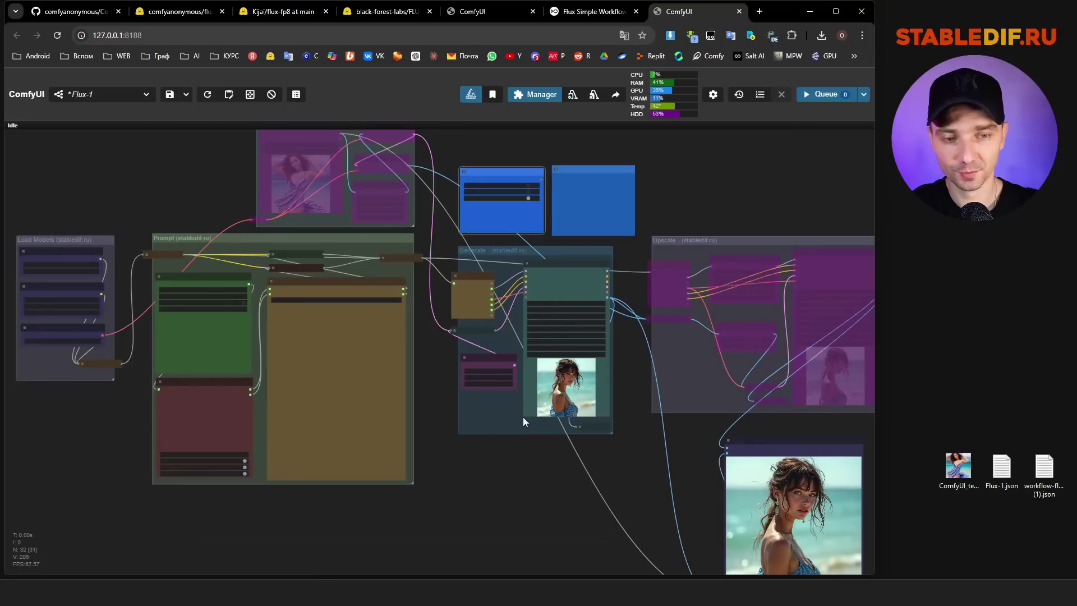
pyautogui.scroll(-2, 513, 498)
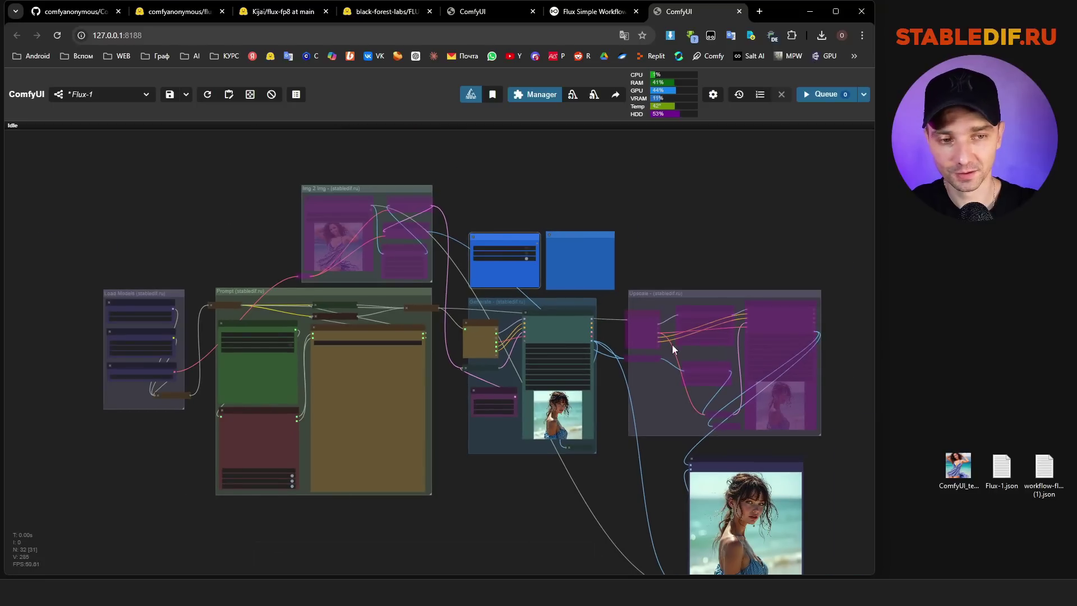
pyautogui.scroll(1, 363, 191)
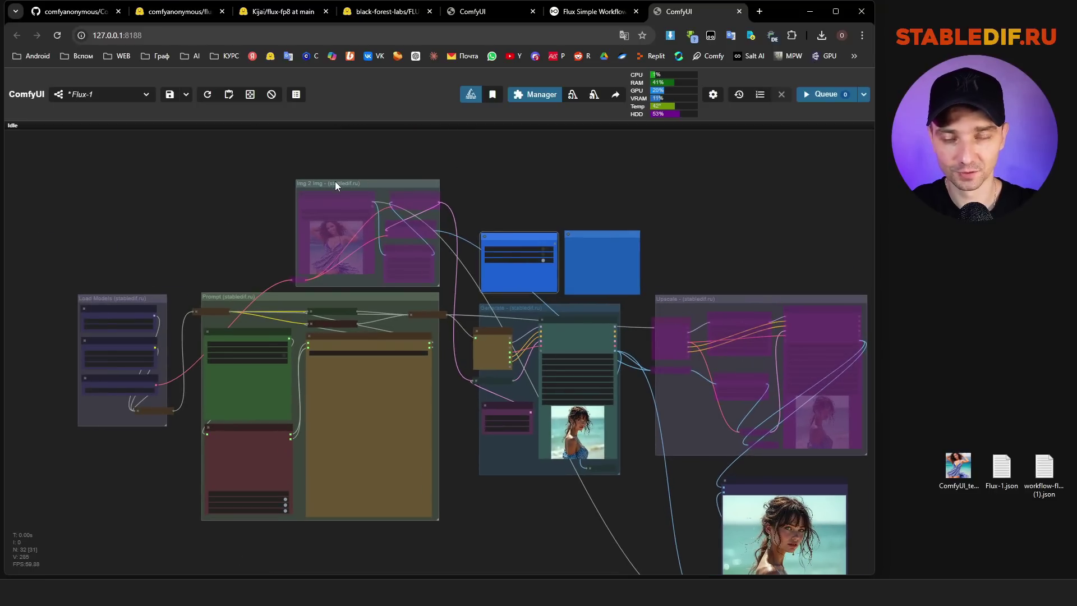
pyautogui.scroll(5, 515, 224)
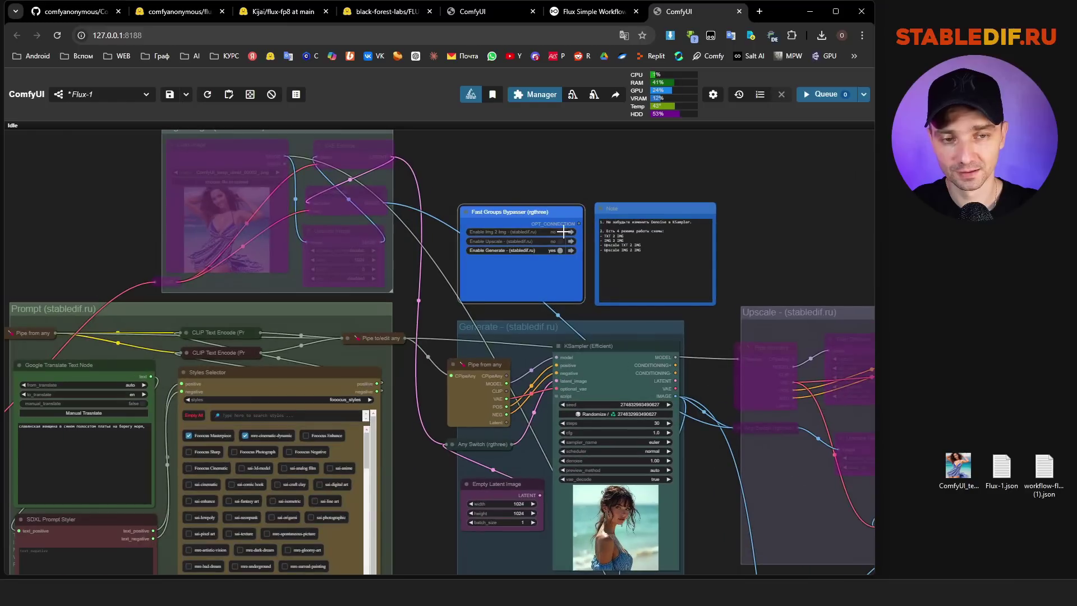
pyautogui.click(547, 211)
pyautogui.scroll(1, 553, 225)
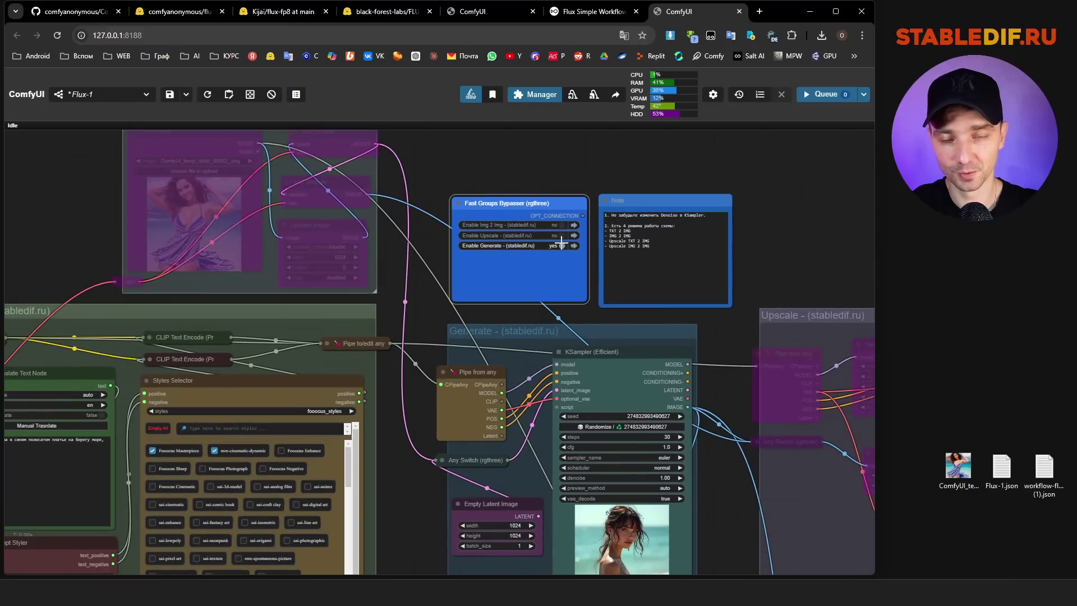
pyautogui.scroll(-2, 615, 172)
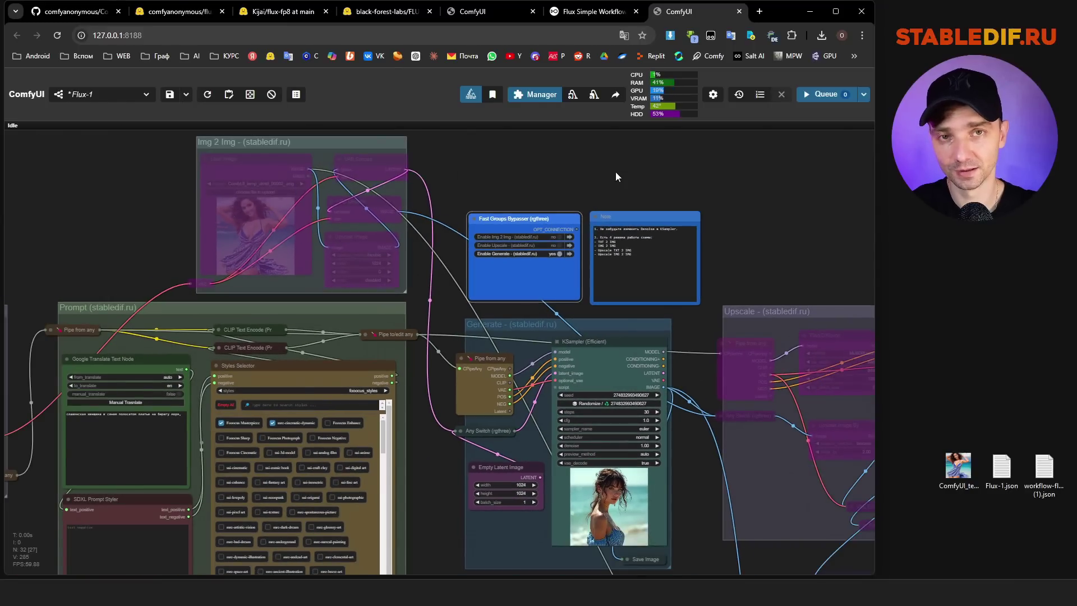
pyautogui.scroll(-3, 619, 167)
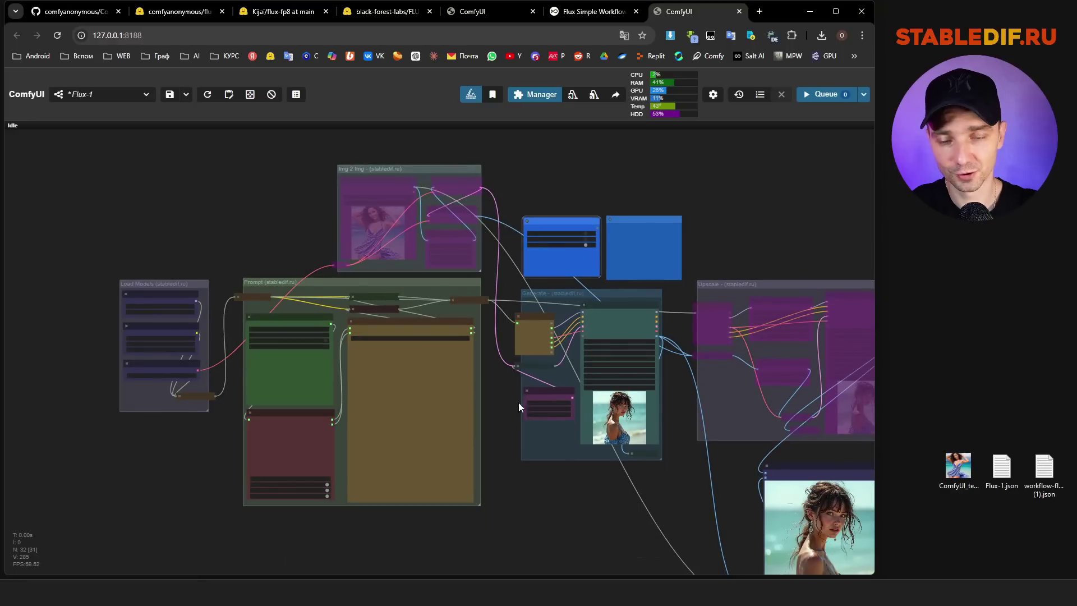
pyautogui.scroll(4, 577, 211)
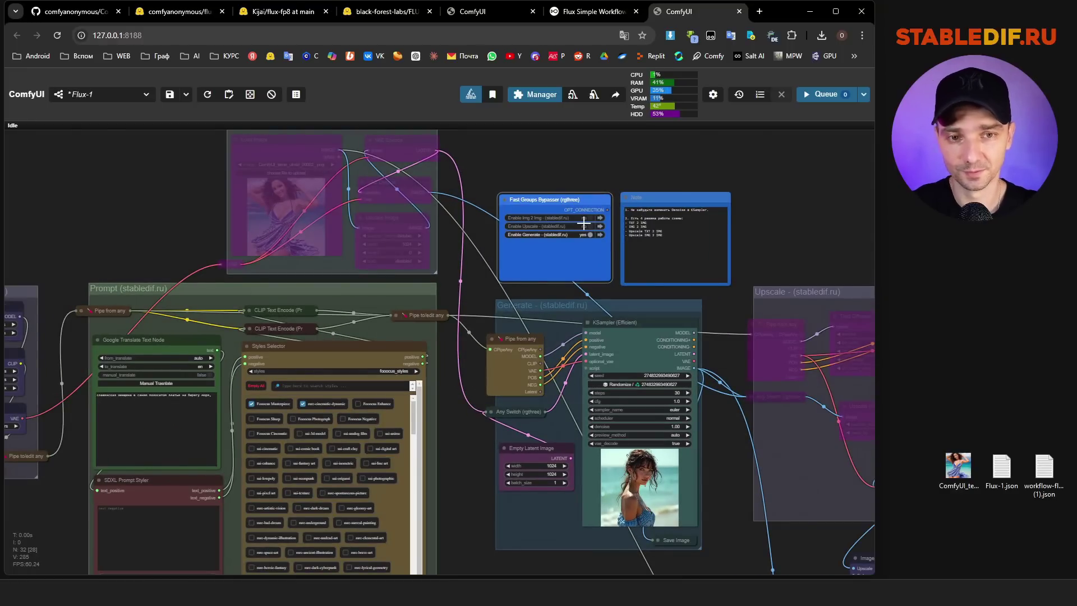
pyautogui.scroll(-2, 870, 167)
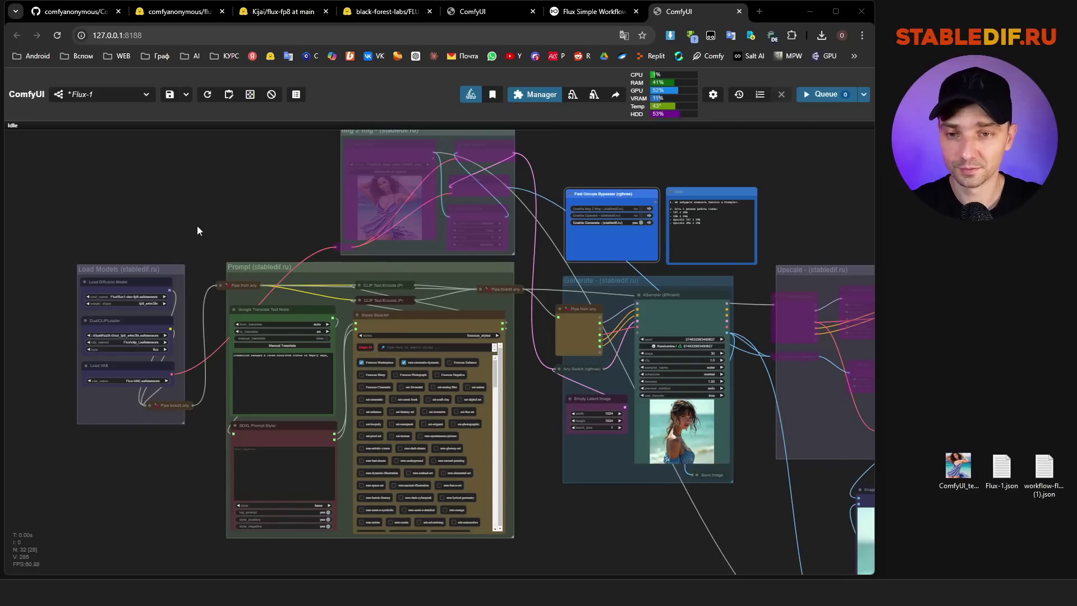
# - Set the Load Diffusion Model node's unet_name to Flux\flux1-schnell-fp8.safetensors
pyautogui.scroll(5, 200, 225)
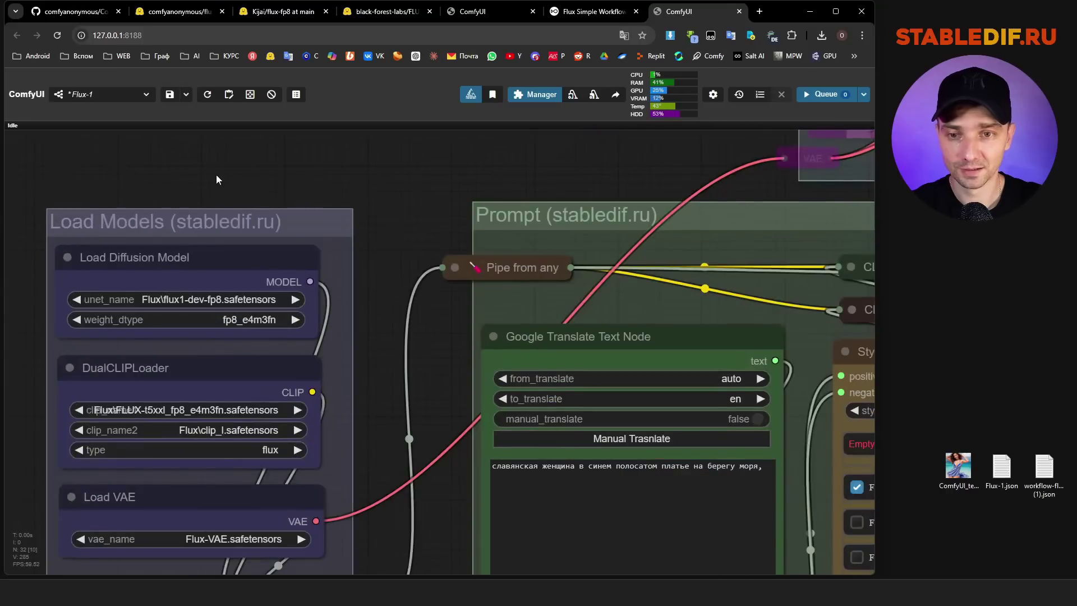
pyautogui.scroll(3, 238, 169)
pyautogui.click(207, 274)
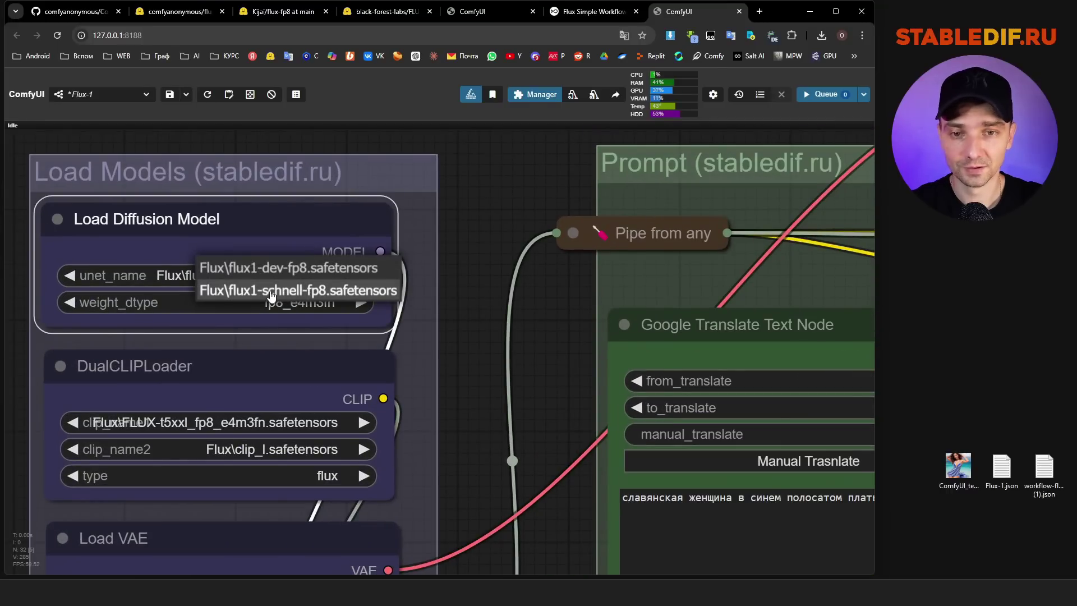
pyautogui.click(272, 291)
# - Set the Generate KSampler's steps to 4 and queue a text-to-image generation
pyautogui.moveTo(452, 336); pyautogui.dragTo(337, 295)
pyautogui.scroll(-10, 337, 295)
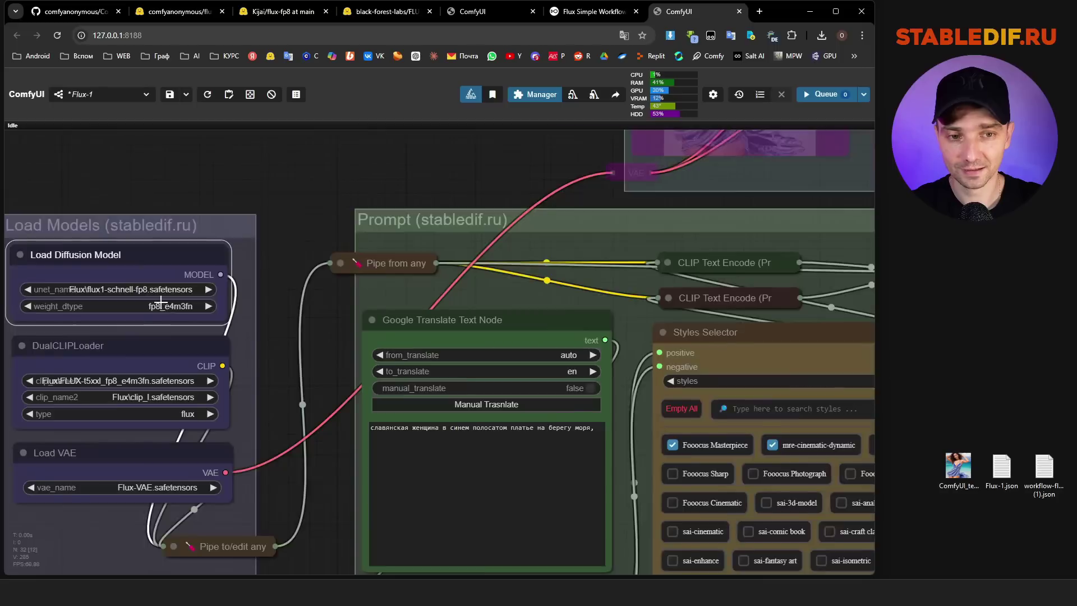
pyautogui.scroll(10, 734, 338)
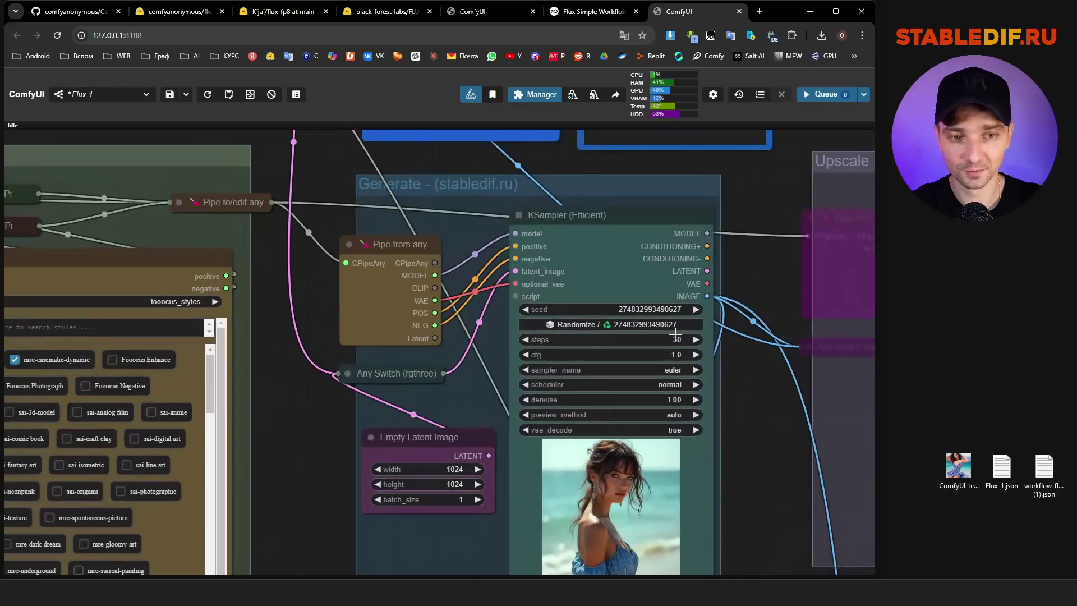
pyautogui.scroll(5, 650, 335)
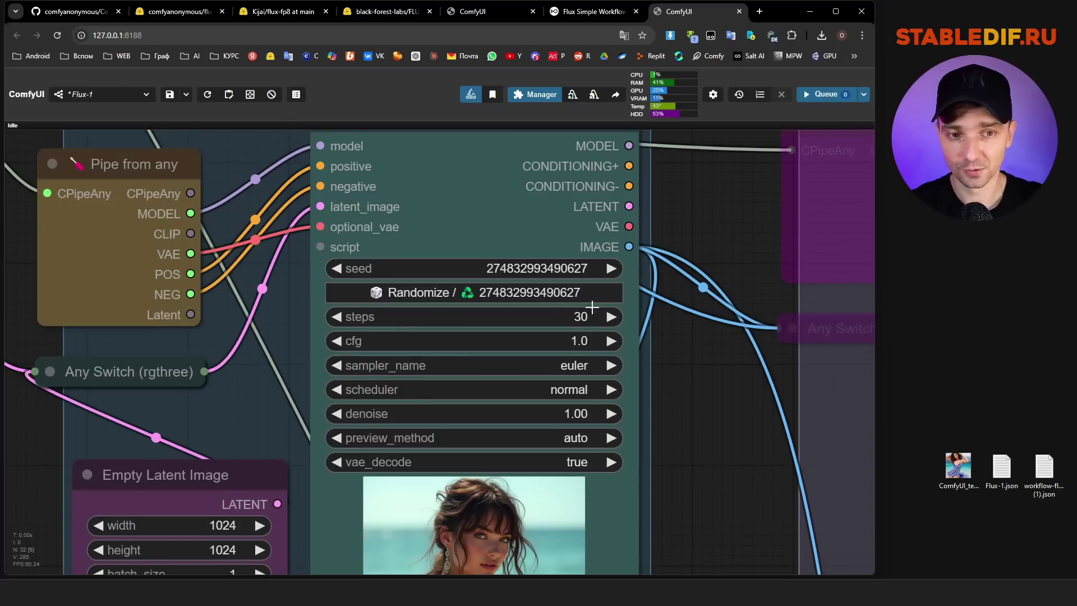
pyautogui.click(573, 313)
pyautogui.write('4')
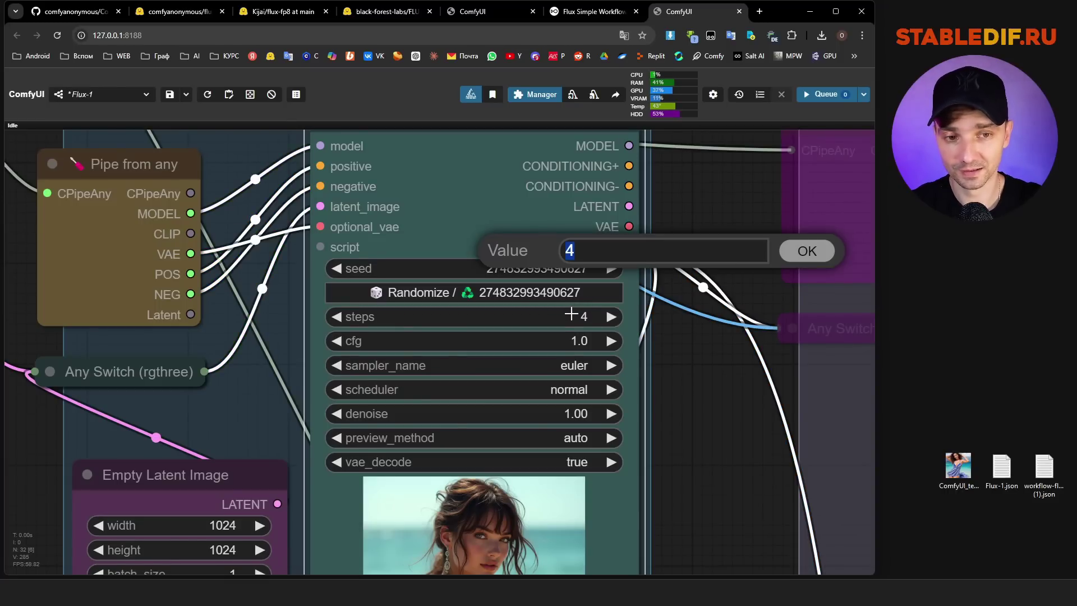
pyautogui.press('Return')
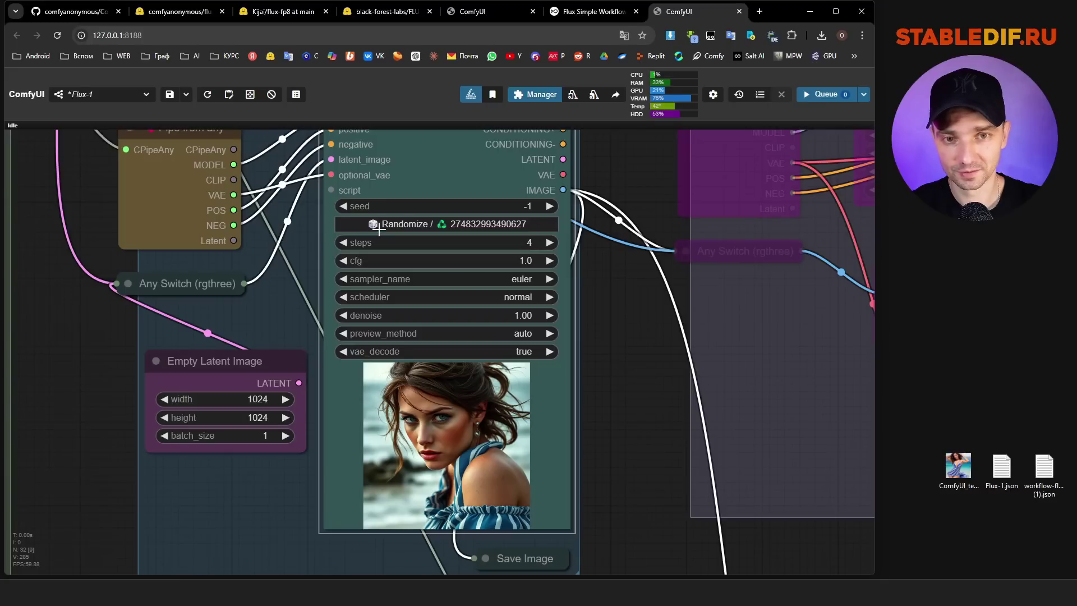
pyautogui.click(820, 95)
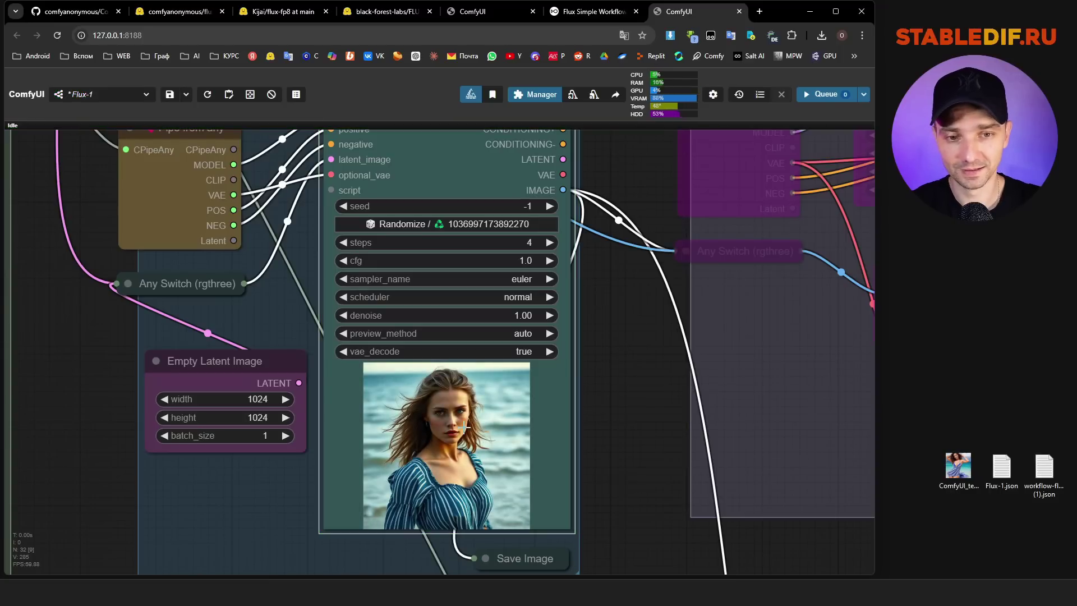
# - Examine the generated portrait in the Generate KSampler's preview, close up and beside the Empty Latent Image settings
pyautogui.scroll(8, 427, 427)
pyautogui.scroll(4, 477, 364)
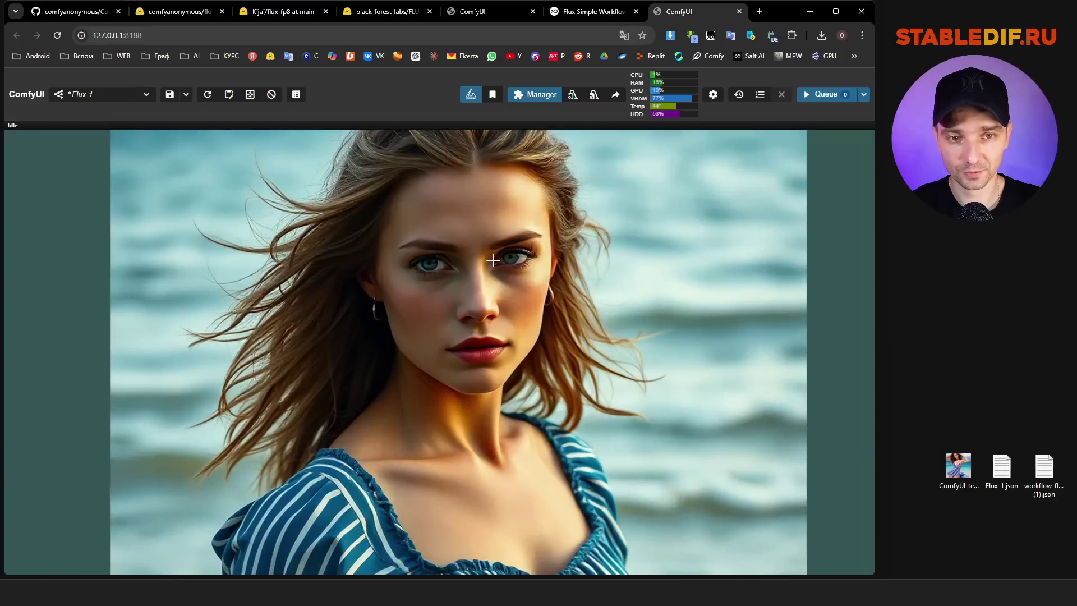
pyautogui.scroll(-1, 488, 256)
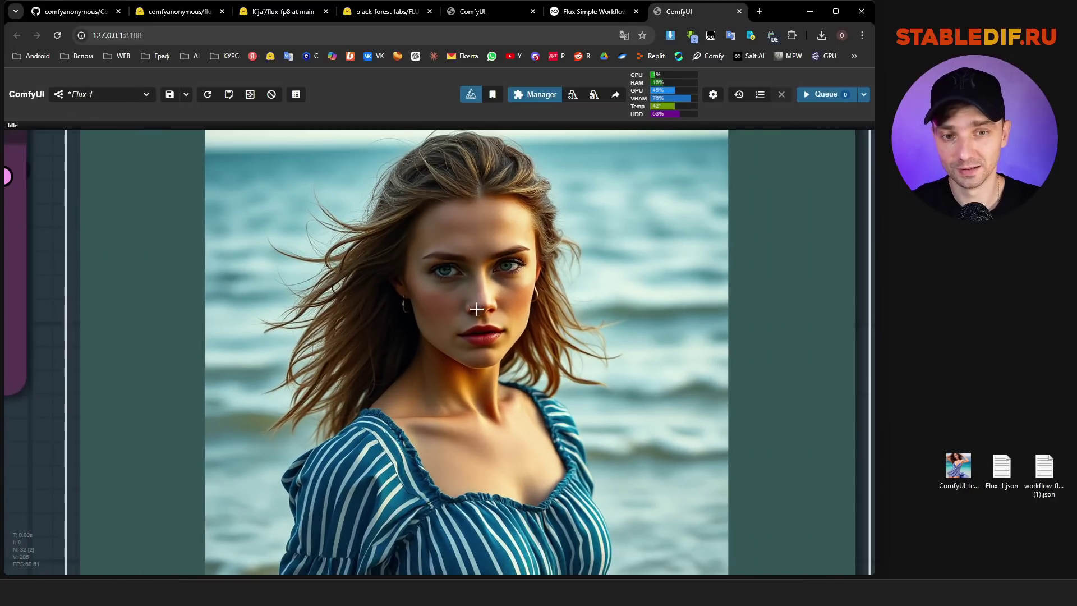
pyautogui.scroll(2, 478, 297)
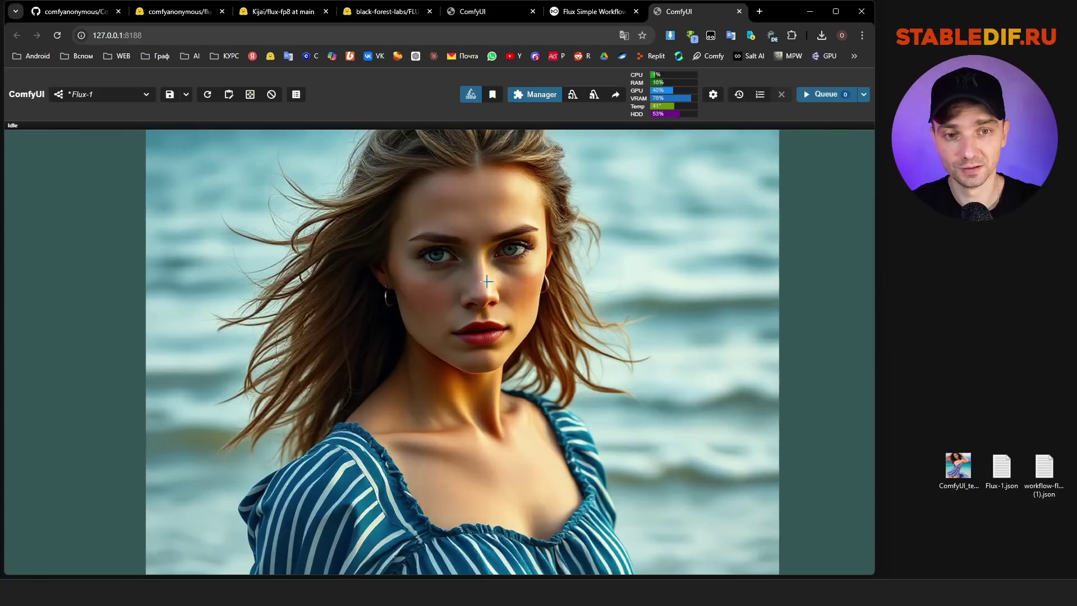
pyautogui.scroll(-2, 482, 282)
pyautogui.scroll(1, 472, 216)
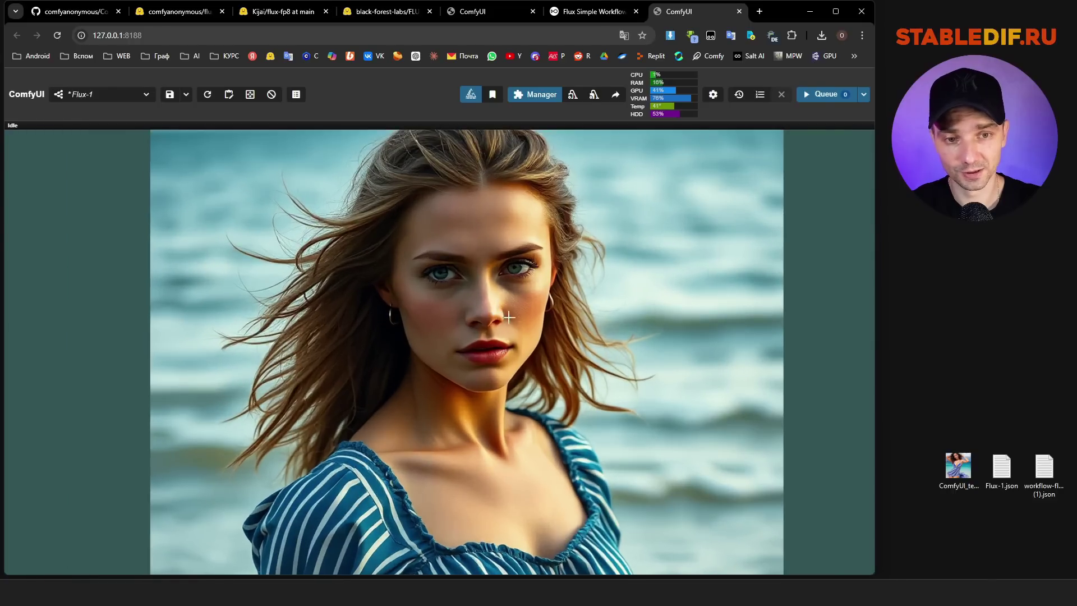
pyautogui.scroll(-1, 532, 237)
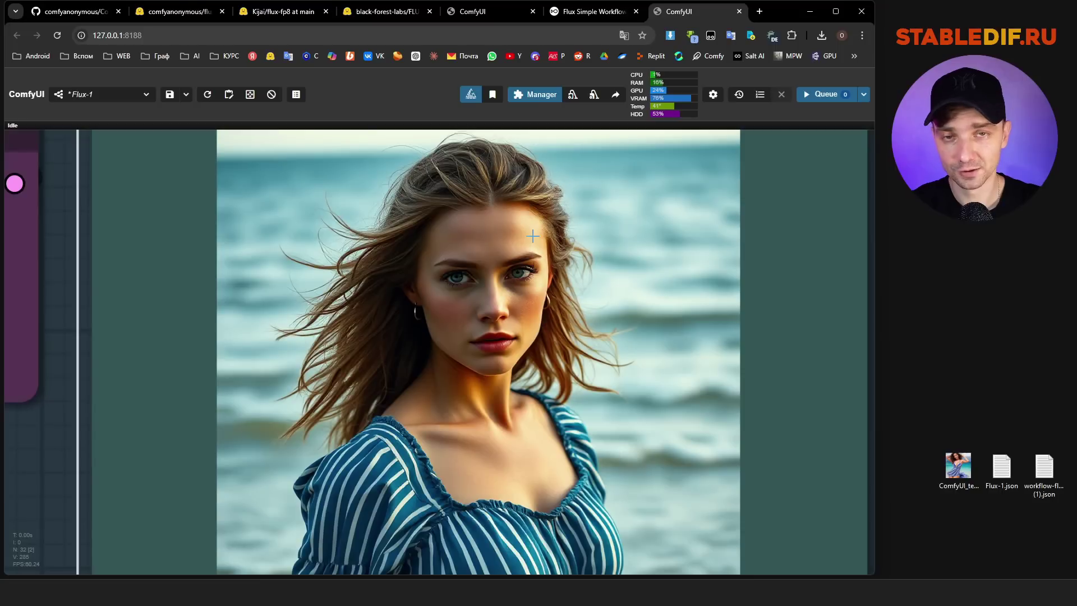
pyautogui.press('space')
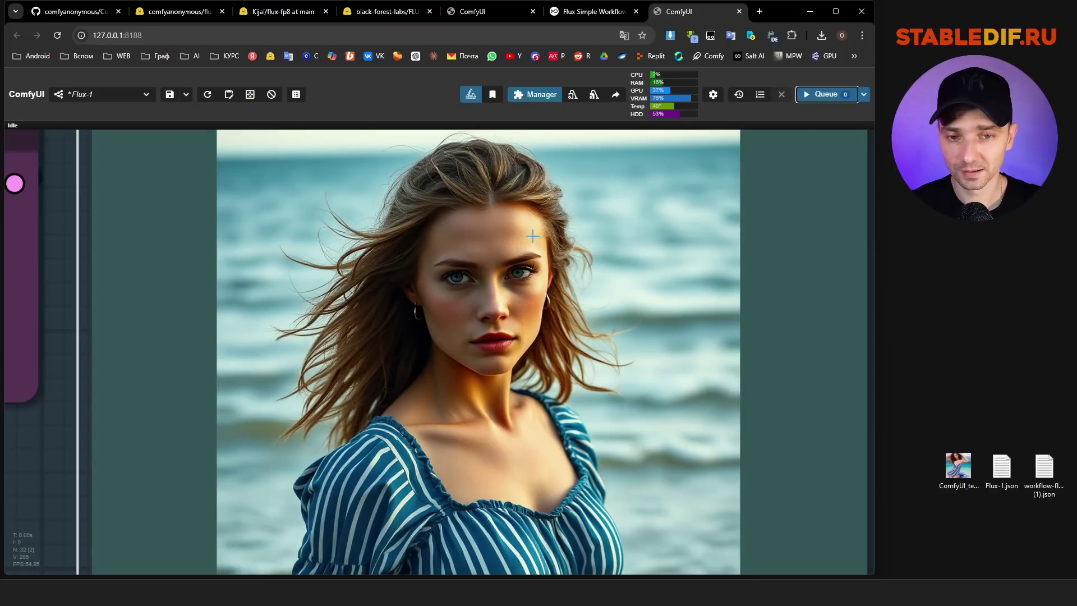
pyautogui.scroll(-3, 761, 293)
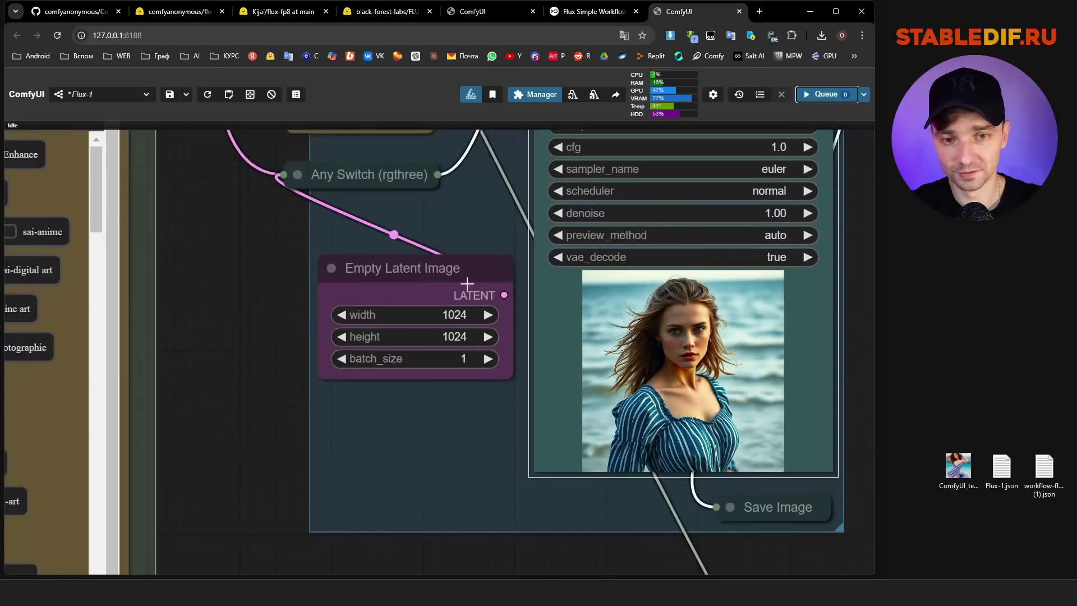
pyautogui.scroll(-1, 385, 353)
pyautogui.scroll(5, 568, 279)
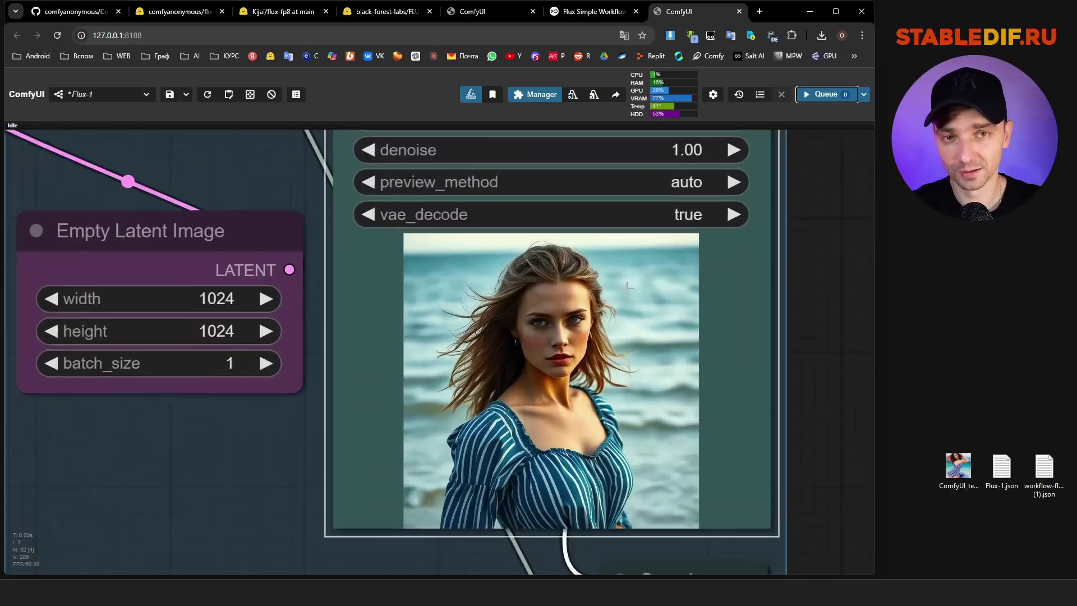
pyautogui.scroll(1, 533, 249)
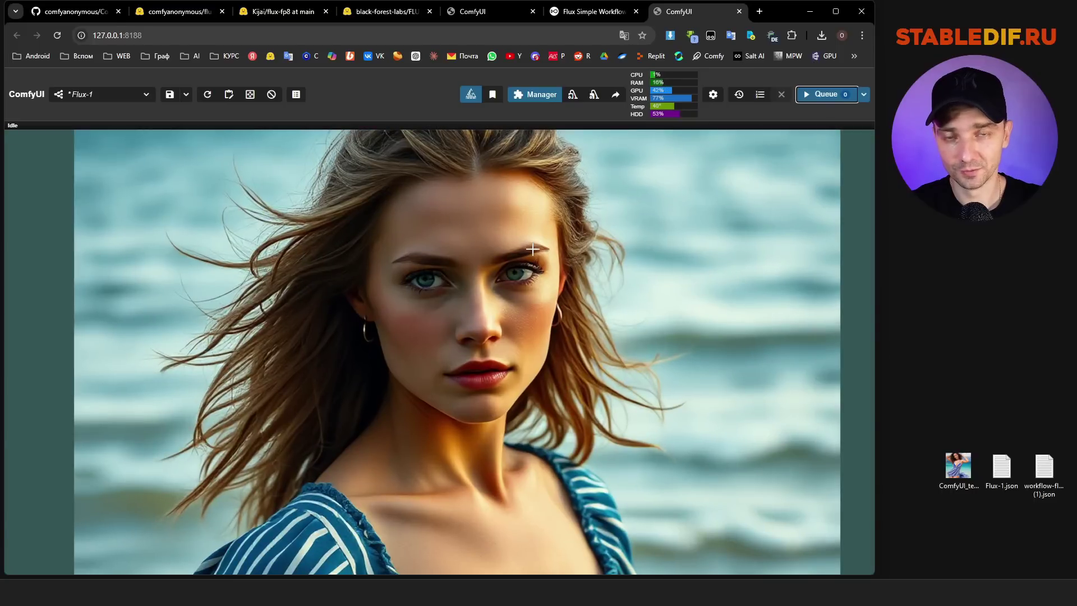
pyautogui.scroll(-5, 527, 252)
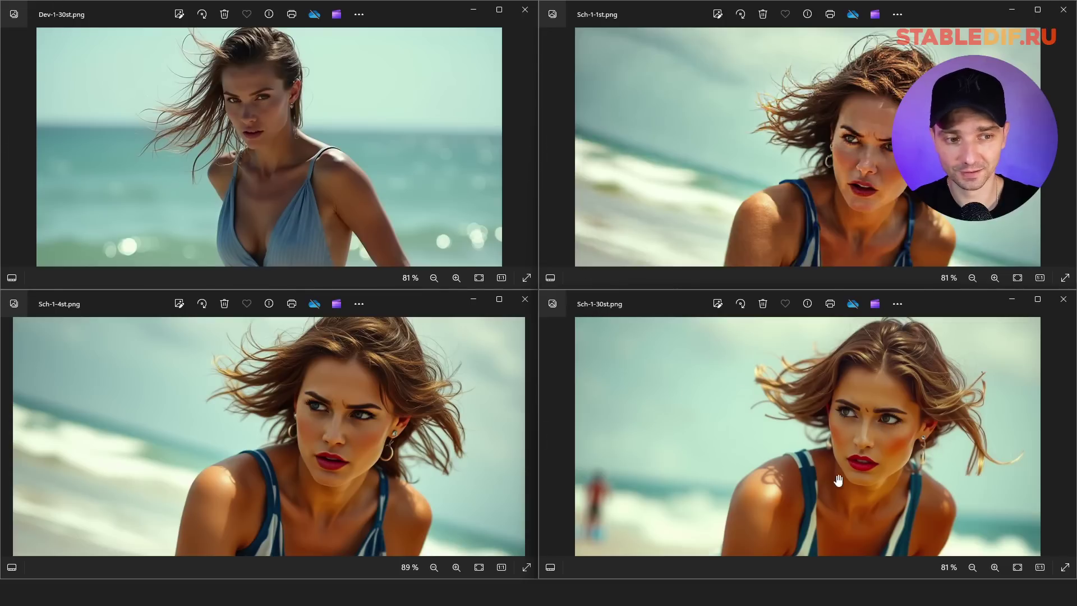
# - Compare the faces close up in Sch-1-30st.png, Dev-1-30st.png and Sch-1-1st.png
pyautogui.scroll(1, 903, 430)
pyautogui.scroll(4, 903, 429)
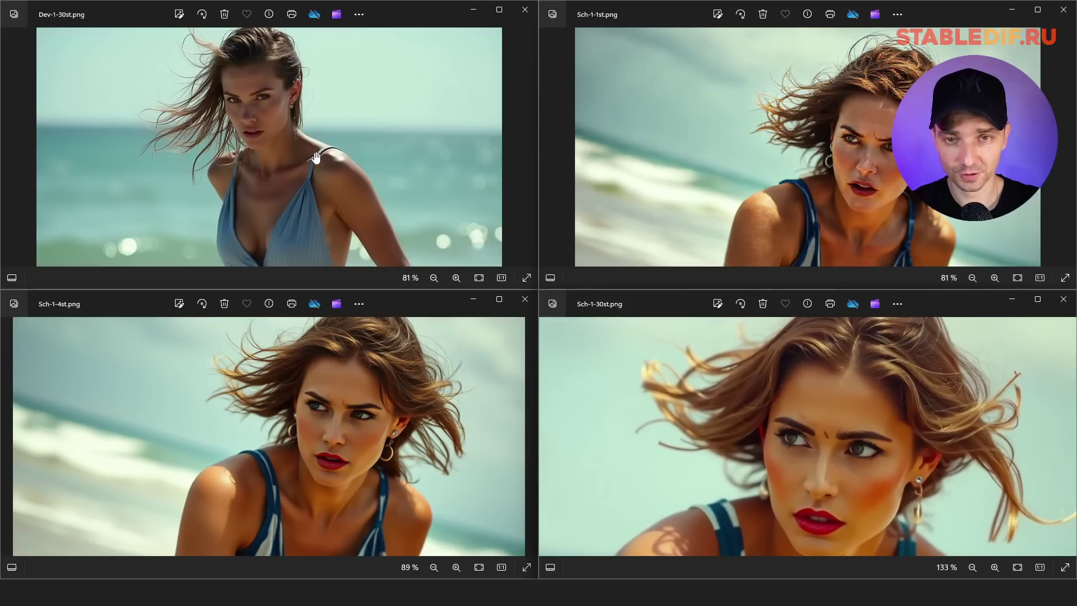
pyautogui.scroll(4, 312, 113)
pyautogui.scroll(-2, 863, 442)
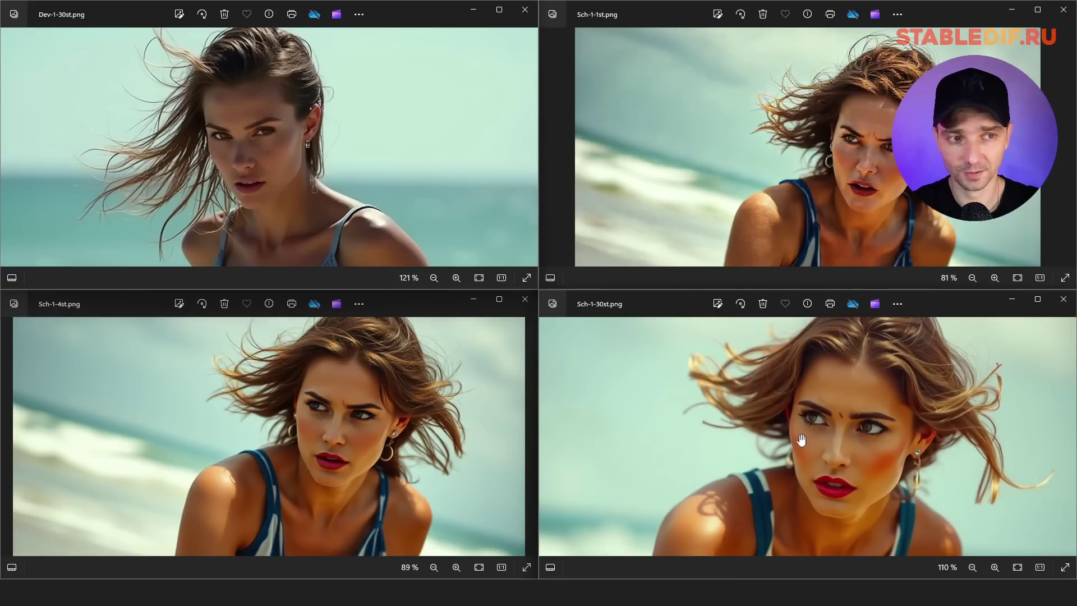
pyautogui.scroll(-2, 846, 124)
pyautogui.scroll(5, 846, 124)
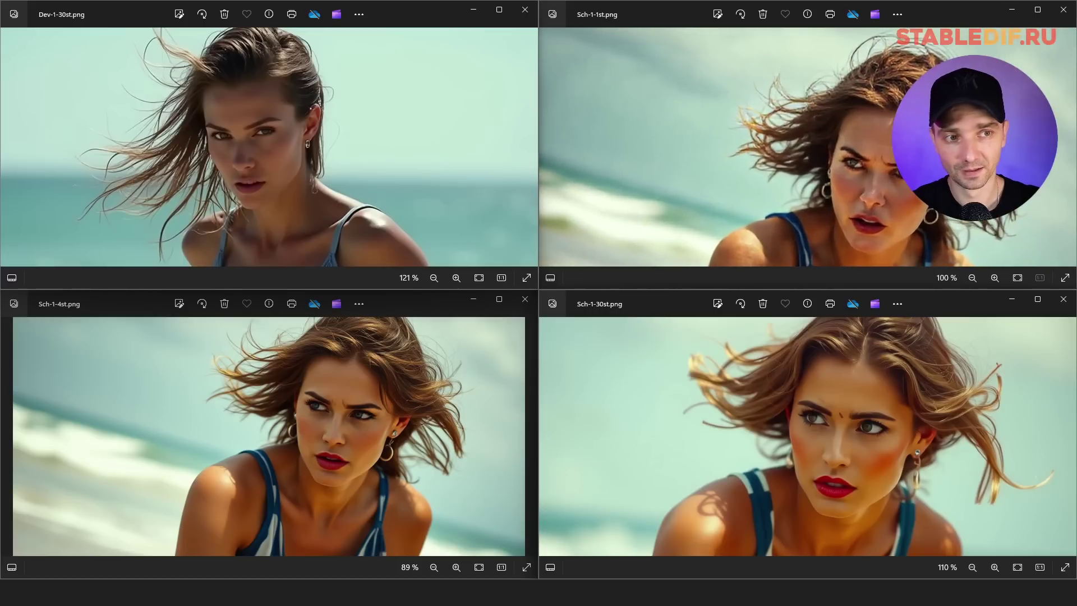
pyautogui.moveTo(857, 150); pyautogui.dragTo(834, 133)
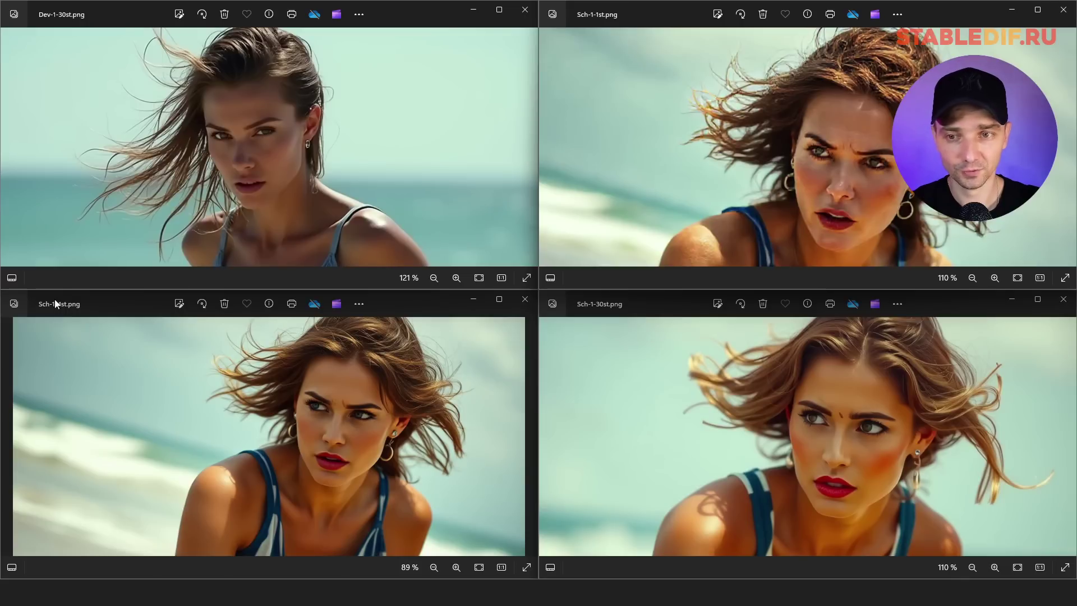
# - Examine the woman's face and hair close up in Sch-1-4st.png beside the other three renders
pyautogui.scroll(5, 370, 408)
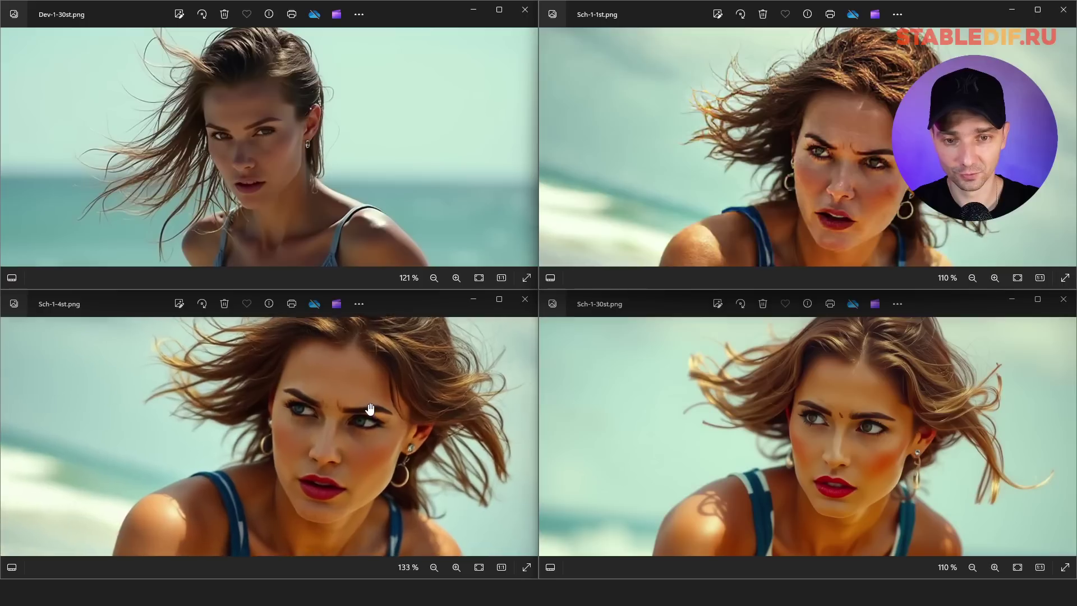
pyautogui.moveTo(370, 408); pyautogui.dragTo(358, 416)
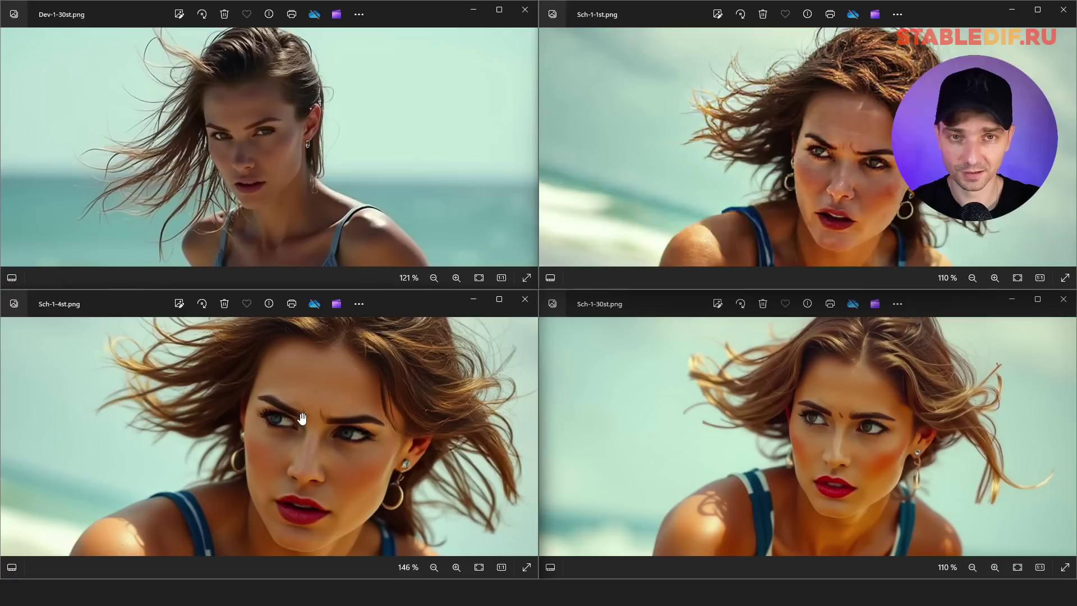
pyautogui.scroll(-2, 359, 437)
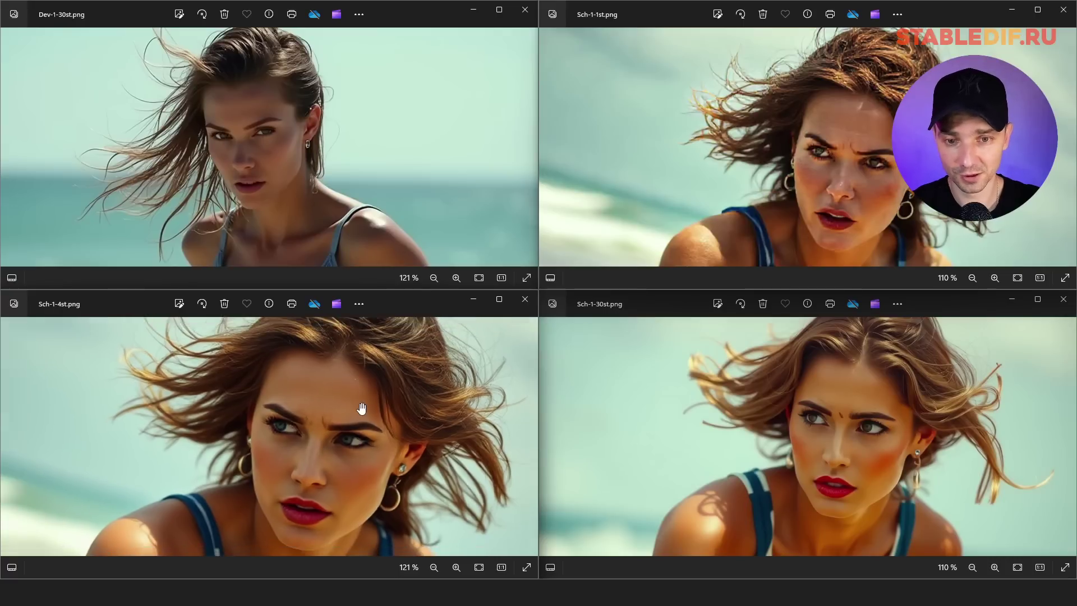
pyautogui.scroll(-1, 361, 408)
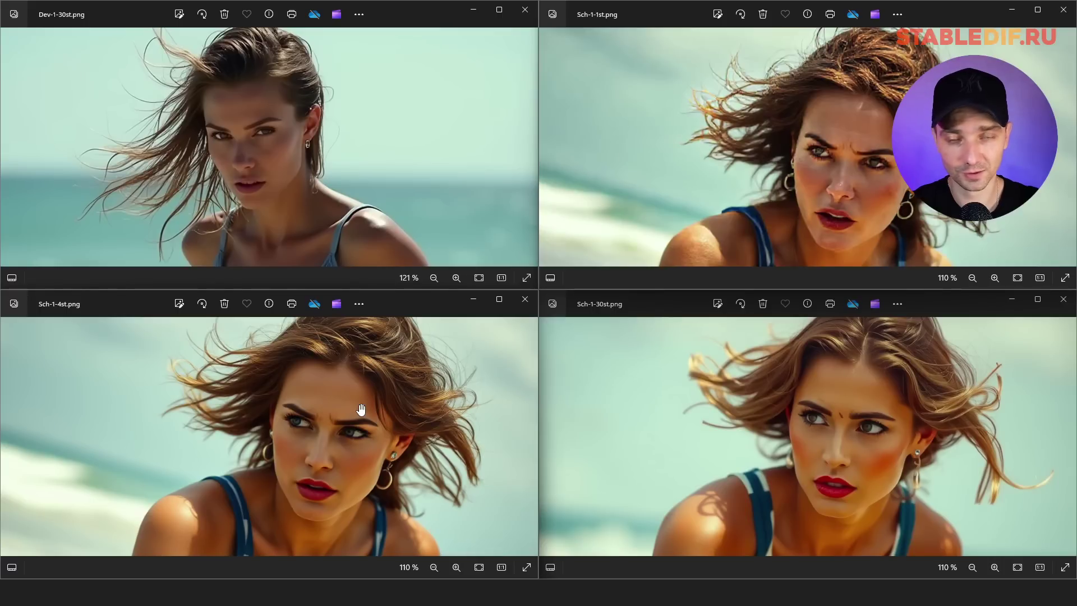
pyautogui.moveTo(344, 438)
pyautogui.mouseDown()
pyautogui.moveTo(355, 320)
pyautogui.moveTo(339, 432)
pyautogui.mouseUp()
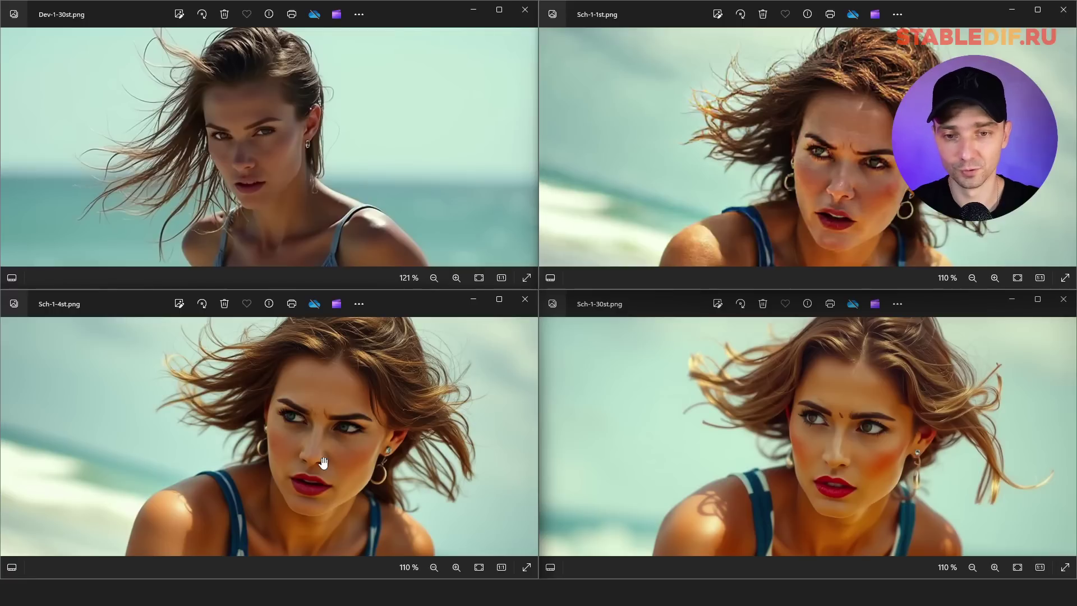
pyautogui.moveTo(368, 432); pyautogui.dragTo(348, 450)
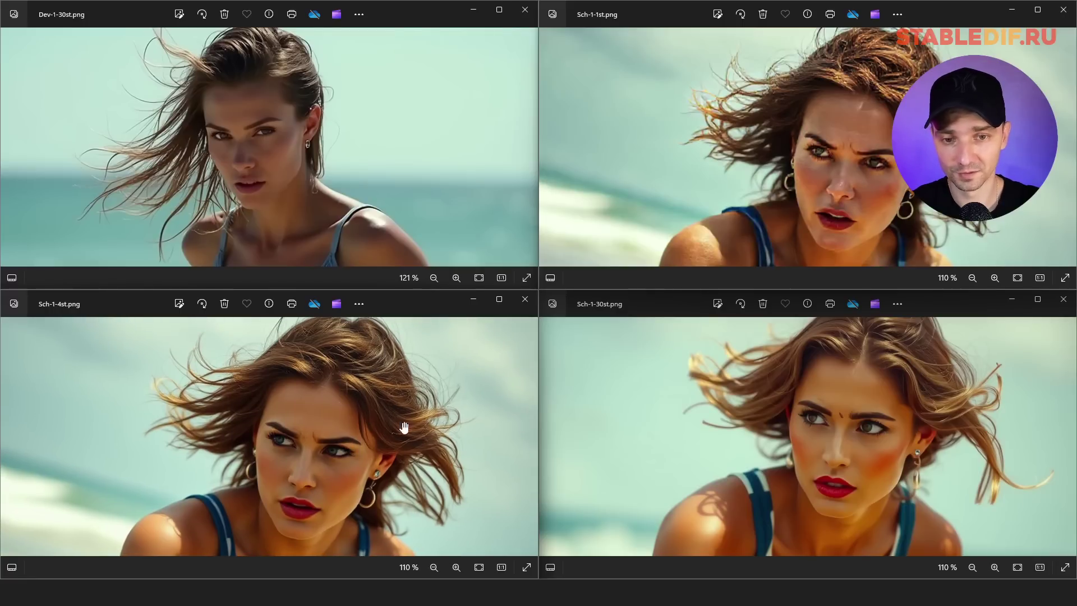
pyautogui.moveTo(349, 487); pyautogui.dragTo(341, 458)
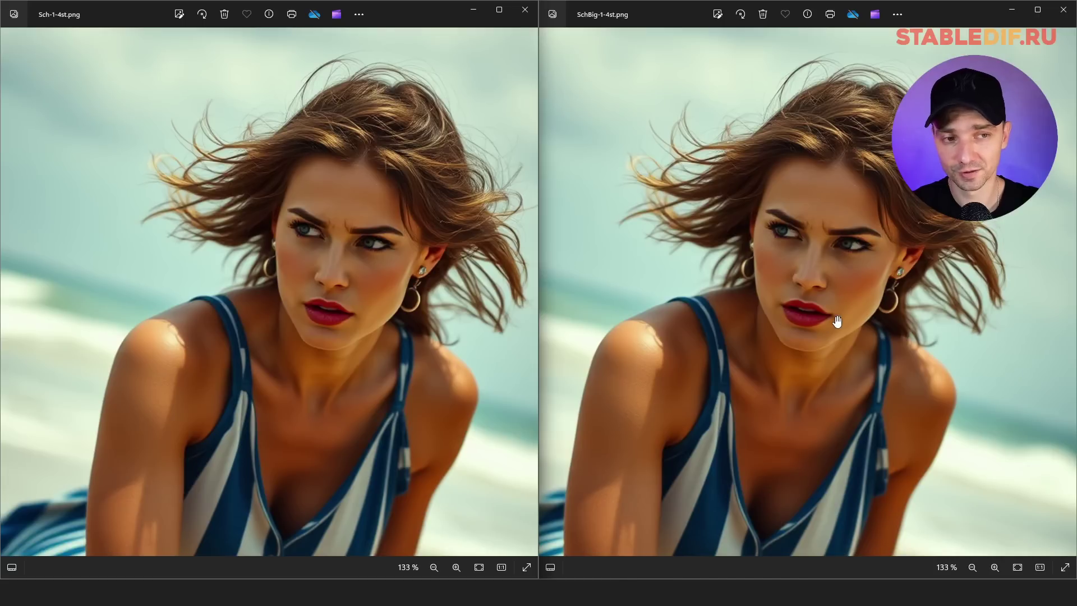
# - Compare the facial detail of Sch-1-4st.png and SchBig-1-4st.png side by side at close range
pyautogui.moveTo(822, 269); pyautogui.dragTo(804, 297)
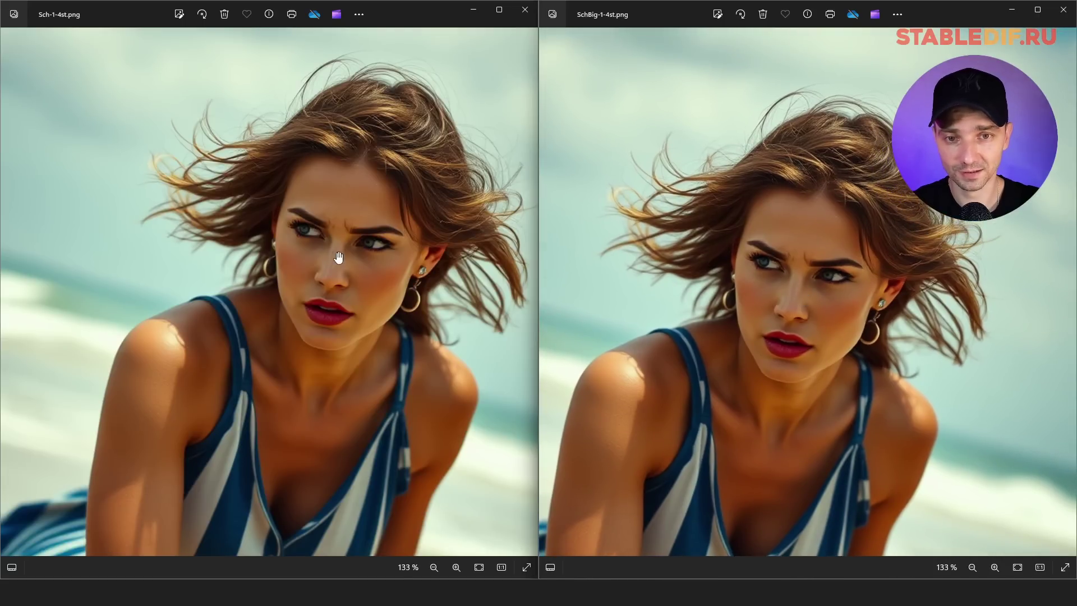
pyautogui.moveTo(352, 255); pyautogui.dragTo(347, 271)
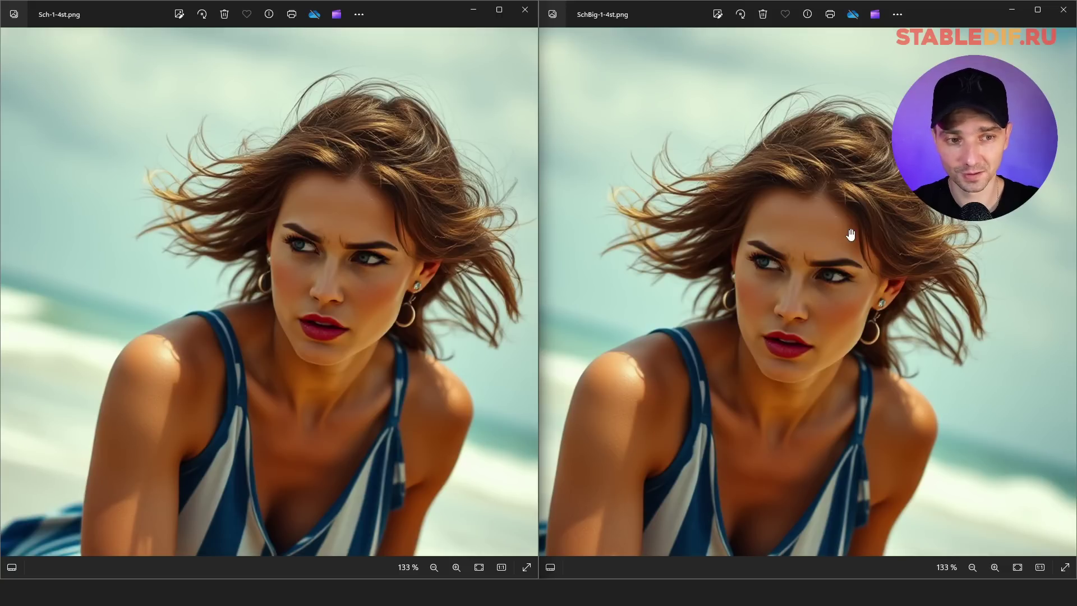
pyautogui.scroll(2, 847, 233)
pyautogui.scroll(3, 368, 255)
pyautogui.scroll(1, 367, 255)
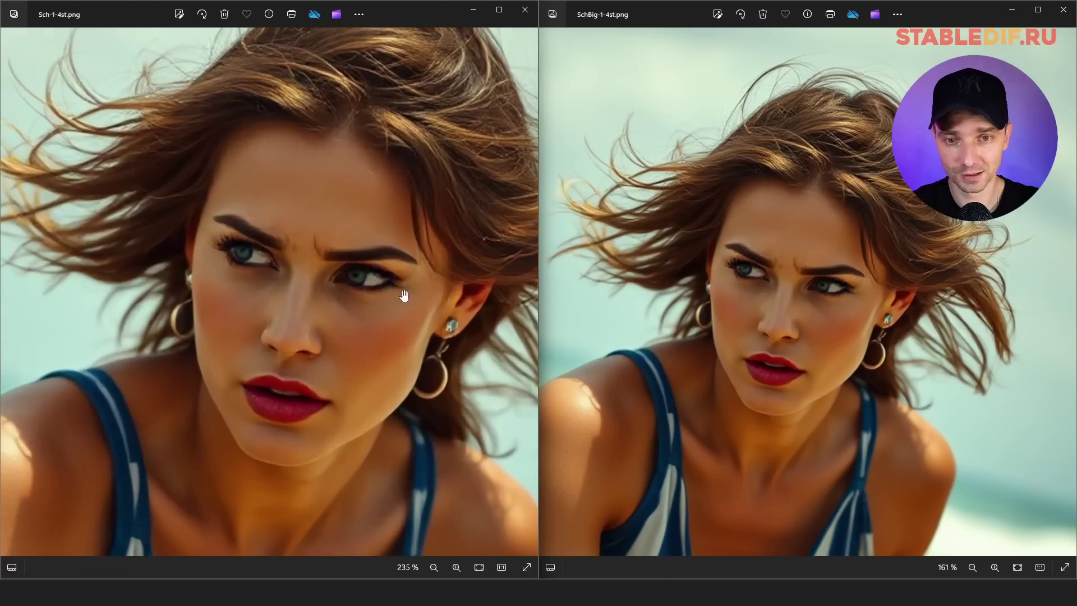
pyautogui.scroll(2, 830, 241)
pyautogui.moveTo(858, 332); pyautogui.dragTo(848, 324)
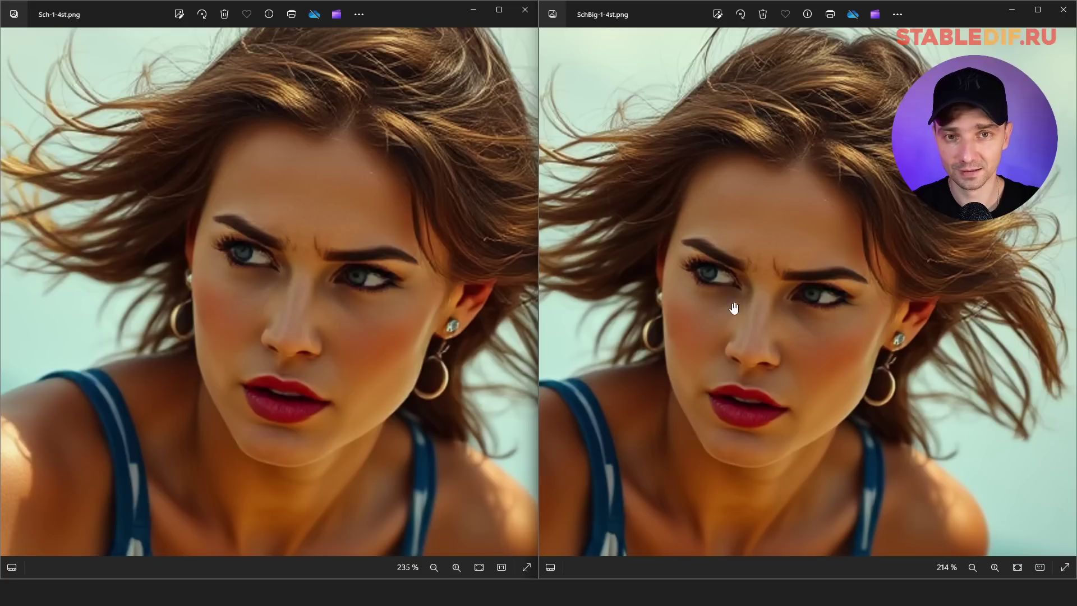
pyautogui.moveTo(399, 308); pyautogui.dragTo(399, 316)
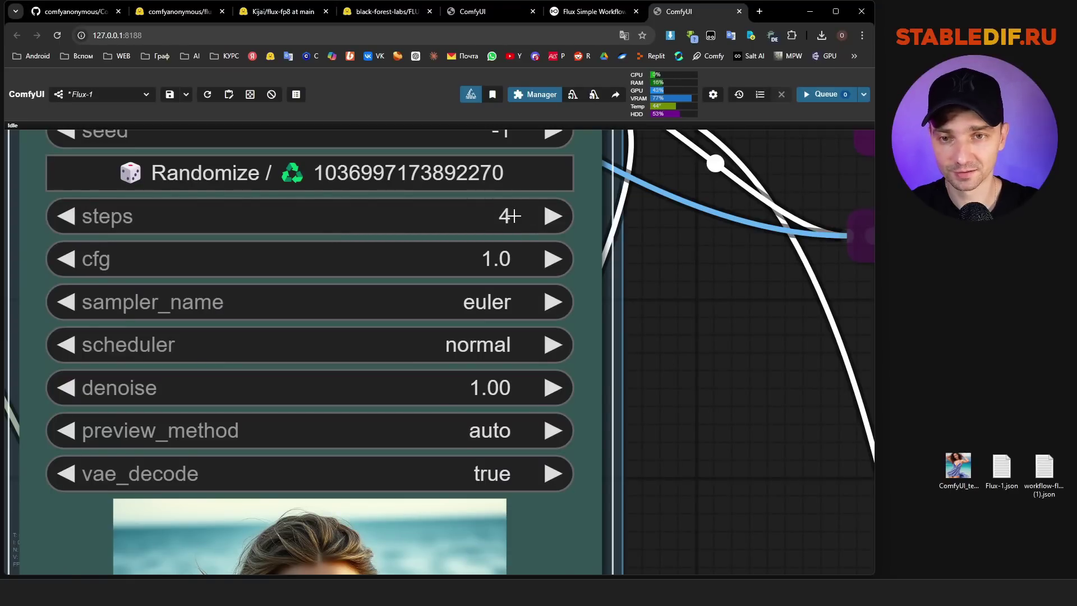
# - Review the KSampler's steps setting in ComfyUI and compare the colourful-hair portraits rendered with 50, 30, 25 and 20 steps
pyautogui.scroll(-3, 705, 381)
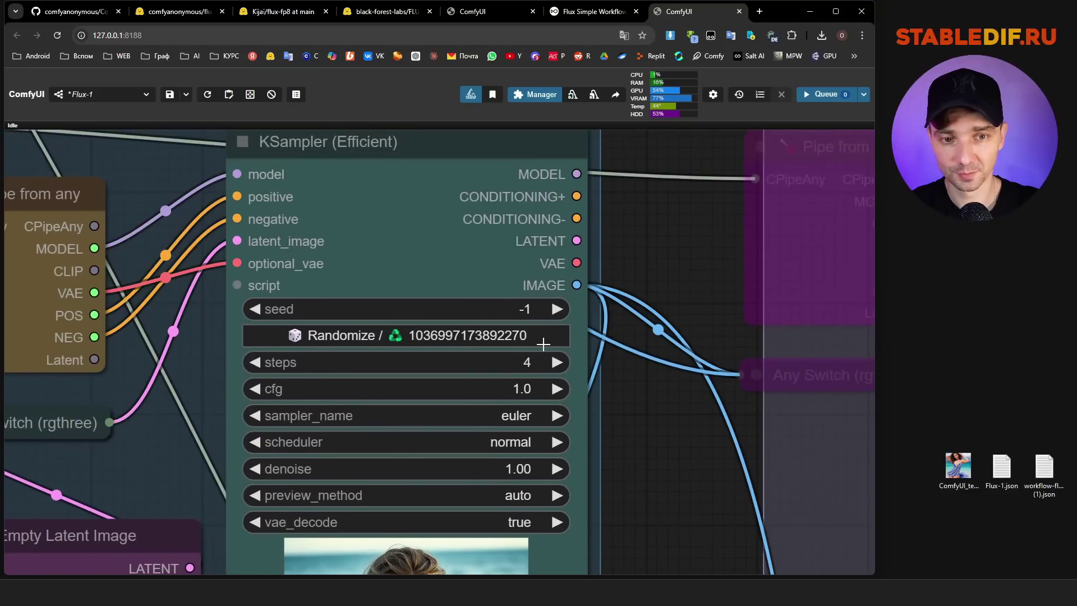
pyautogui.scroll(4, 533, 326)
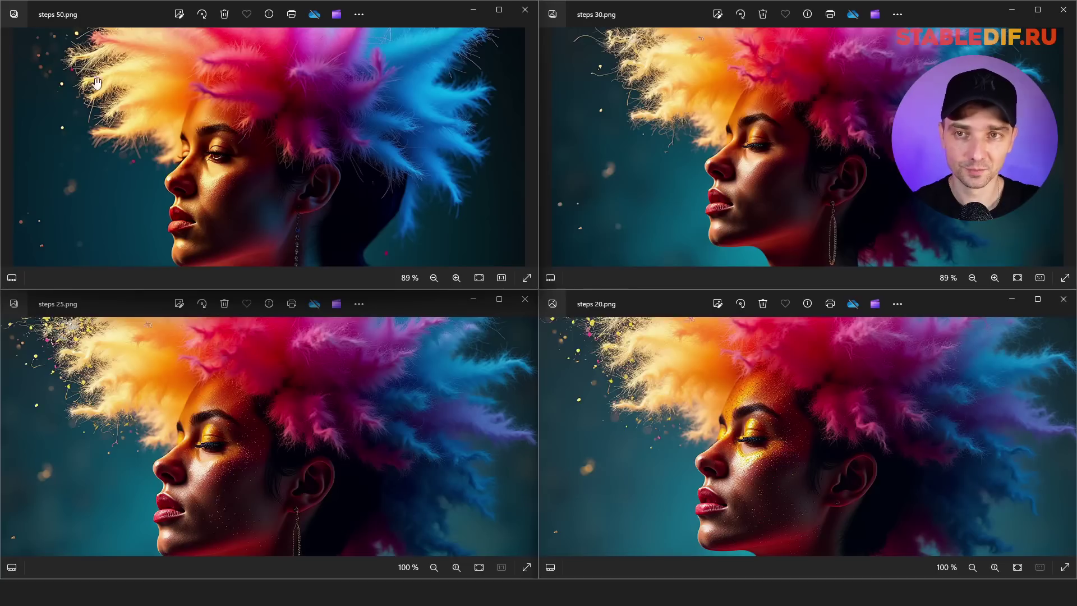
pyautogui.scroll(1, 219, 177)
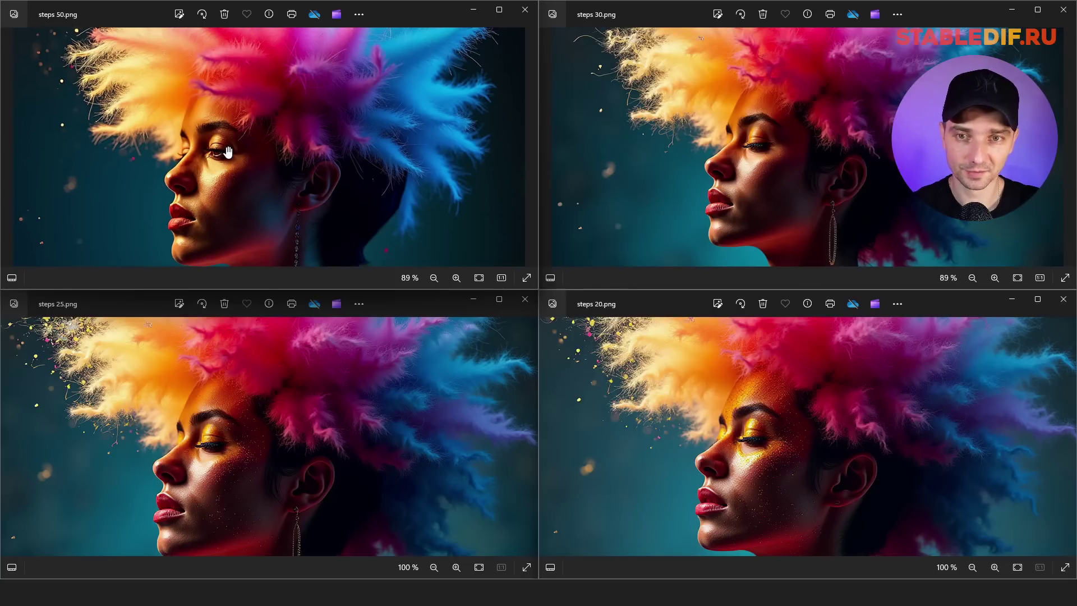
pyautogui.scroll(1, 227, 185)
pyautogui.scroll(-1, 277, 227)
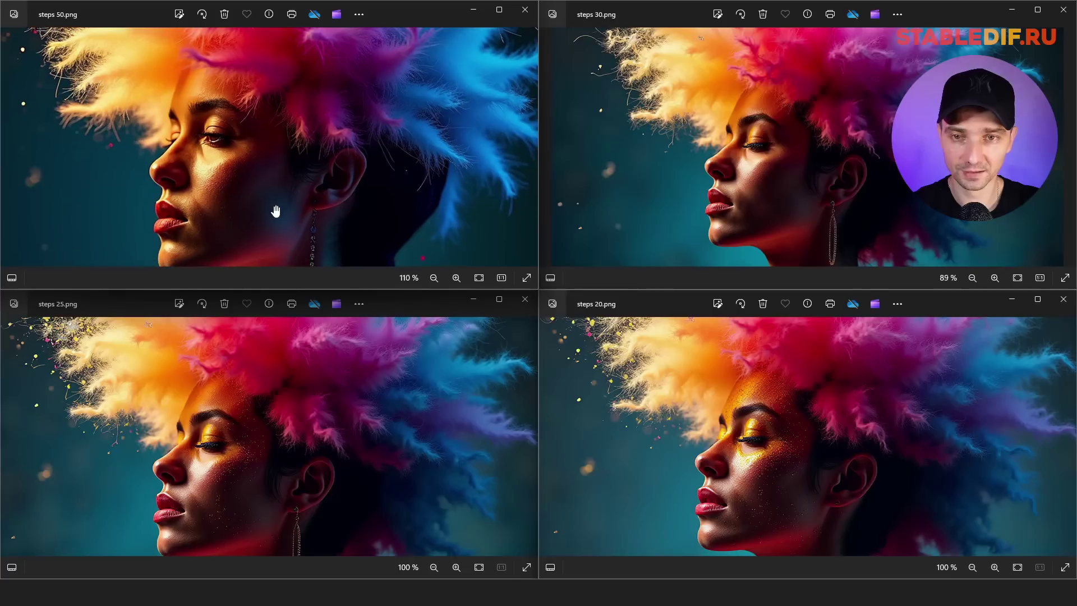
pyautogui.scroll(-1, 275, 174)
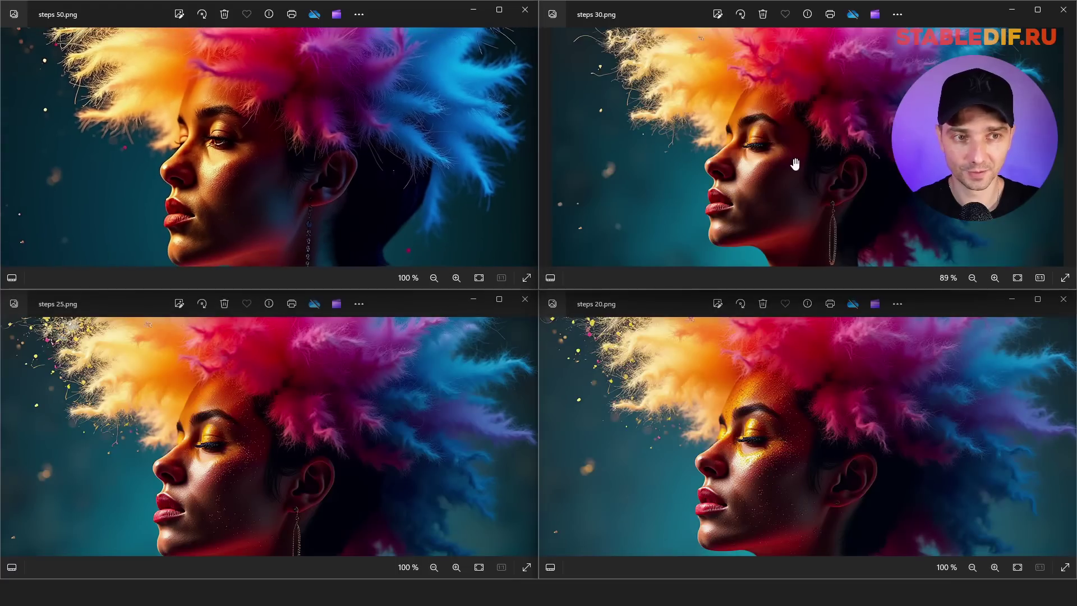
pyautogui.scroll(1, 803, 158)
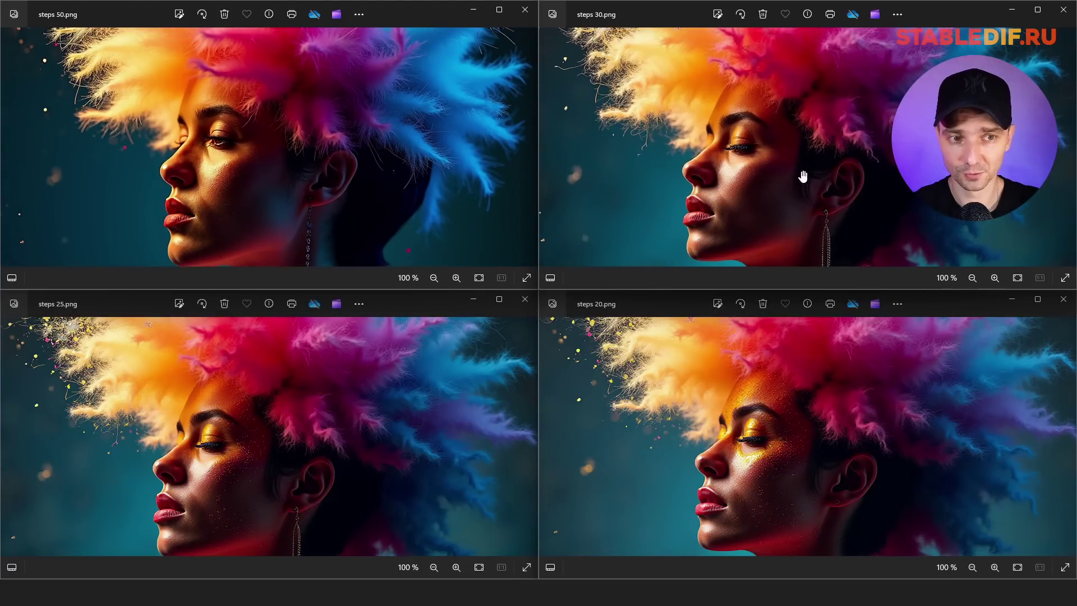
pyautogui.scroll(1, 803, 176)
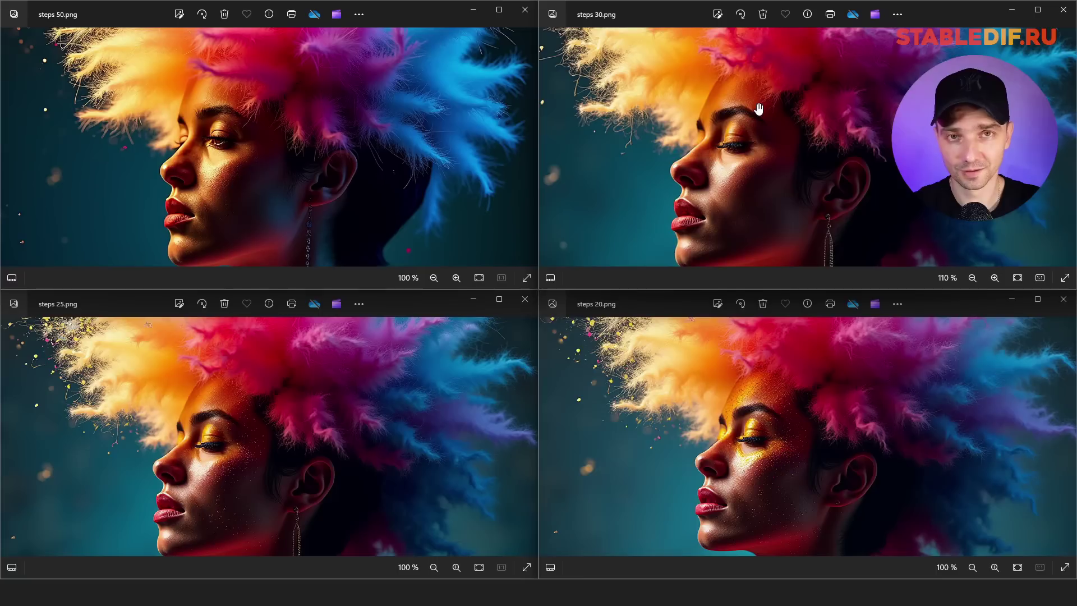
pyautogui.moveTo(780, 147); pyautogui.dragTo(729, 176)
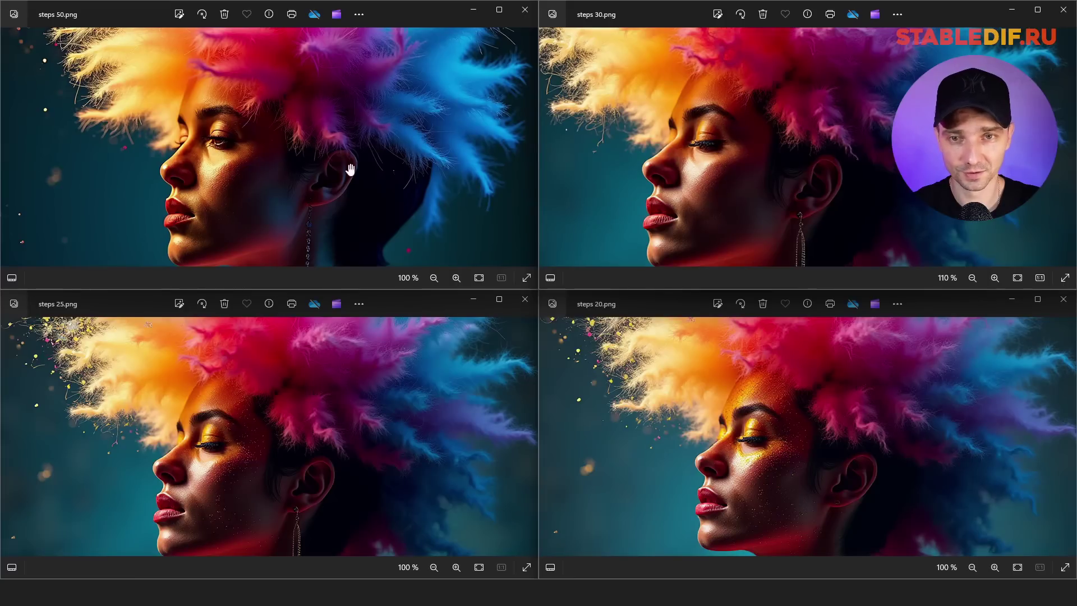
pyautogui.scroll(1, 273, 138)
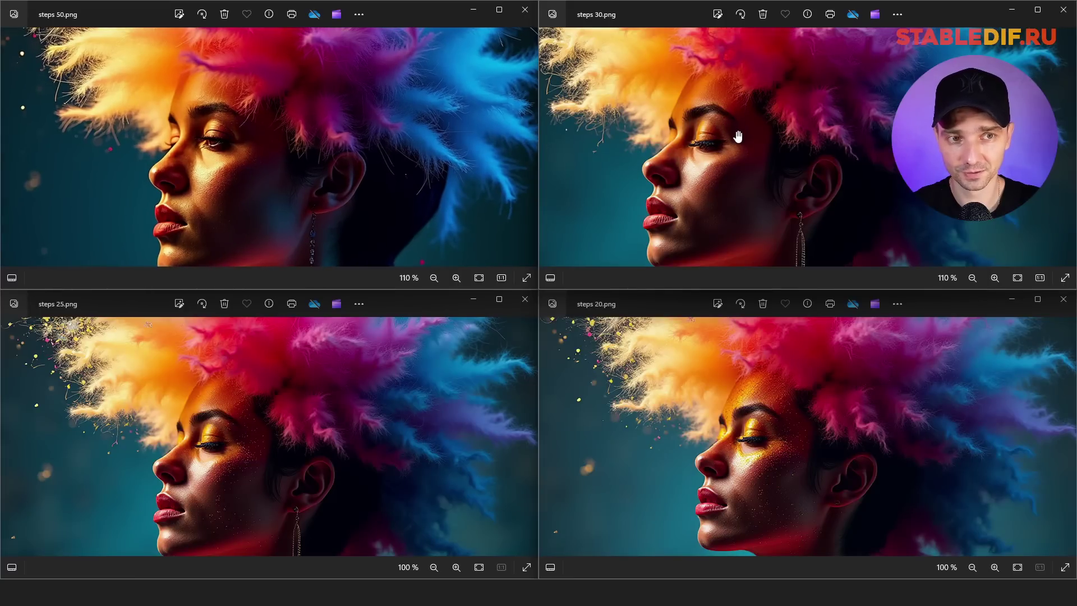
pyautogui.scroll(-1, 728, 175)
pyautogui.scroll(1, 766, 176)
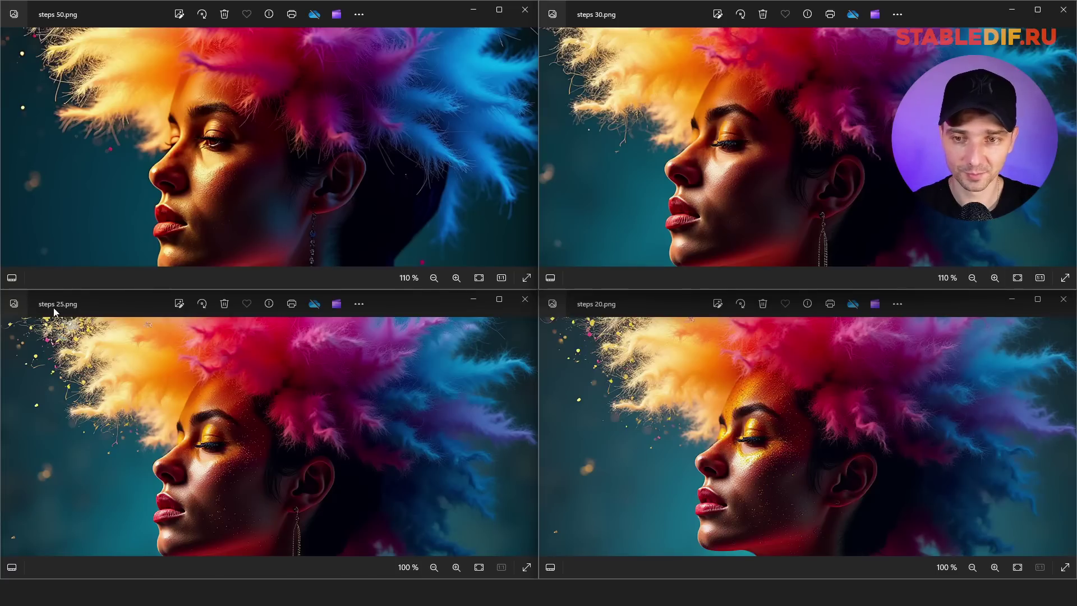
pyautogui.scroll(2, 247, 463)
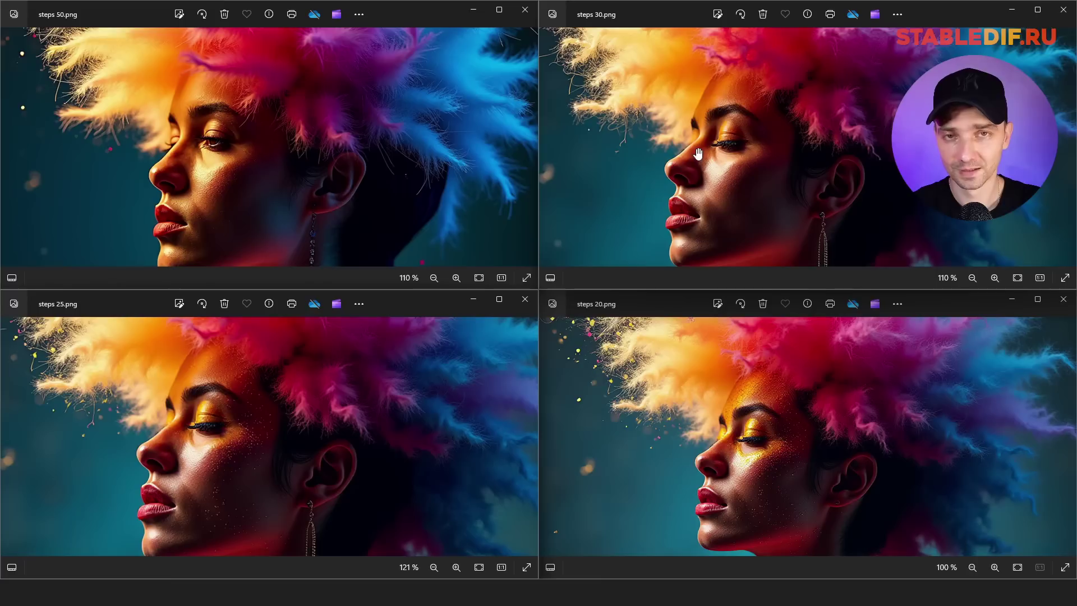
pyautogui.moveTo(709, 142); pyautogui.dragTo(710, 150)
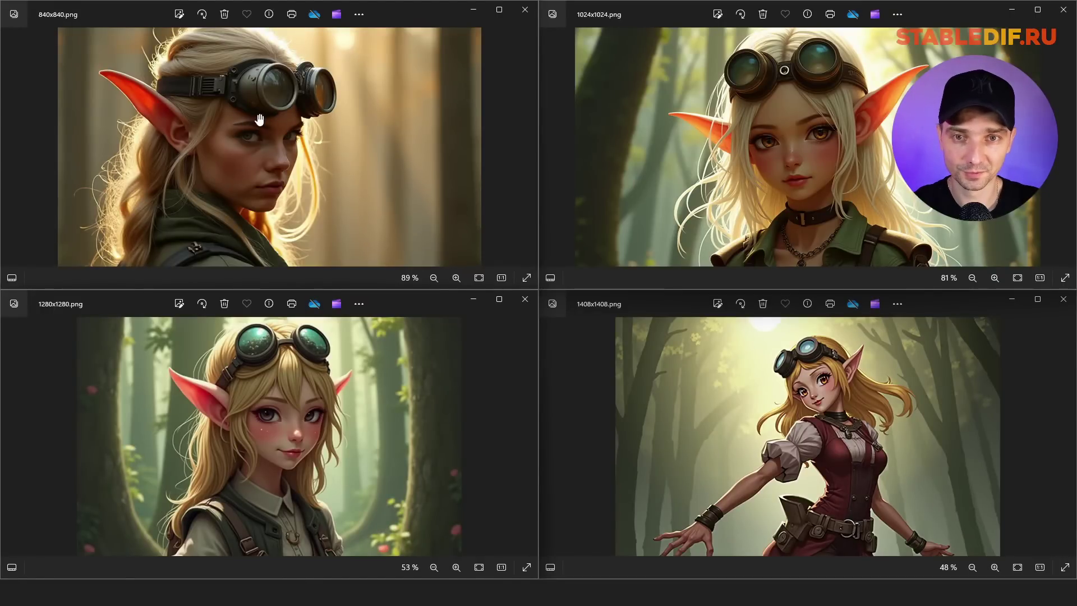
# - Compare the elf portraits in 840x840.png and 1024x1024.png, framing each on the face and goggles
pyautogui.scroll(2, 264, 121)
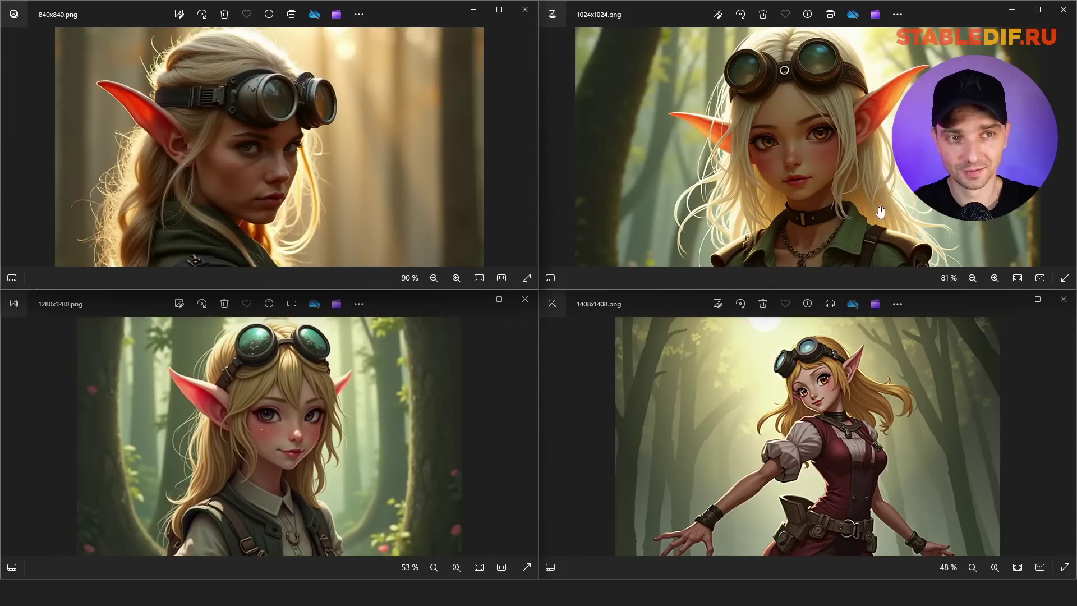
pyautogui.moveTo(275, 169); pyautogui.dragTo(275, 153)
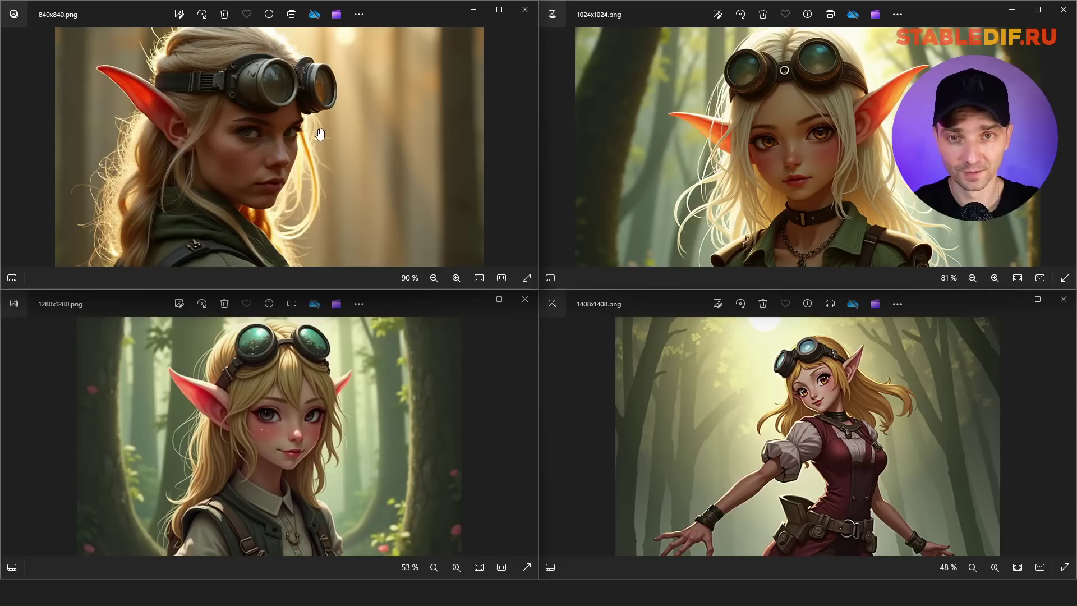
pyautogui.moveTo(311, 137); pyautogui.dragTo(310, 144)
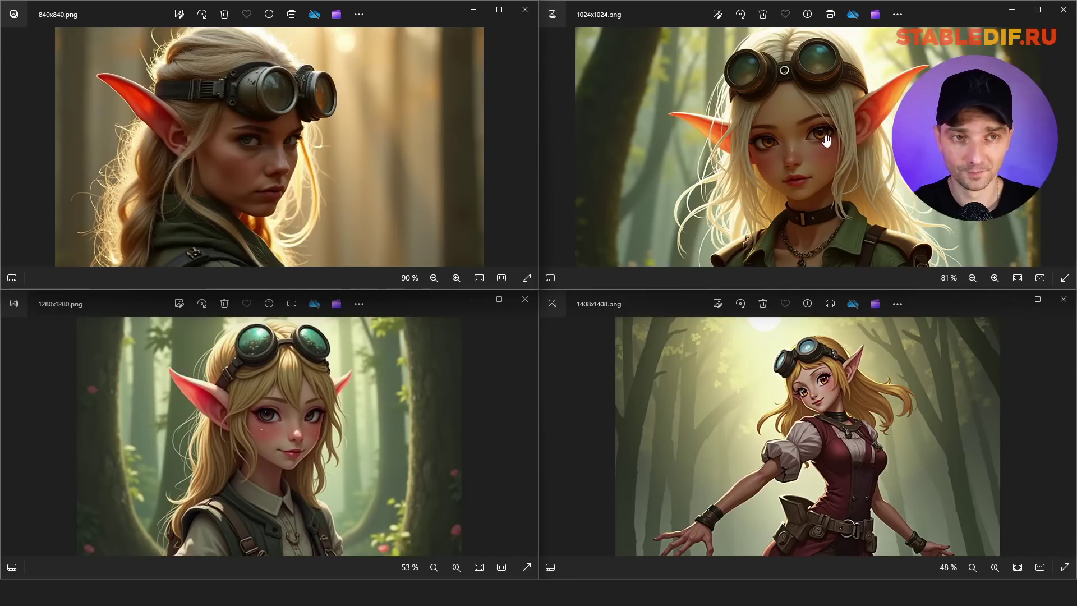
pyautogui.moveTo(826, 142); pyautogui.dragTo(822, 148)
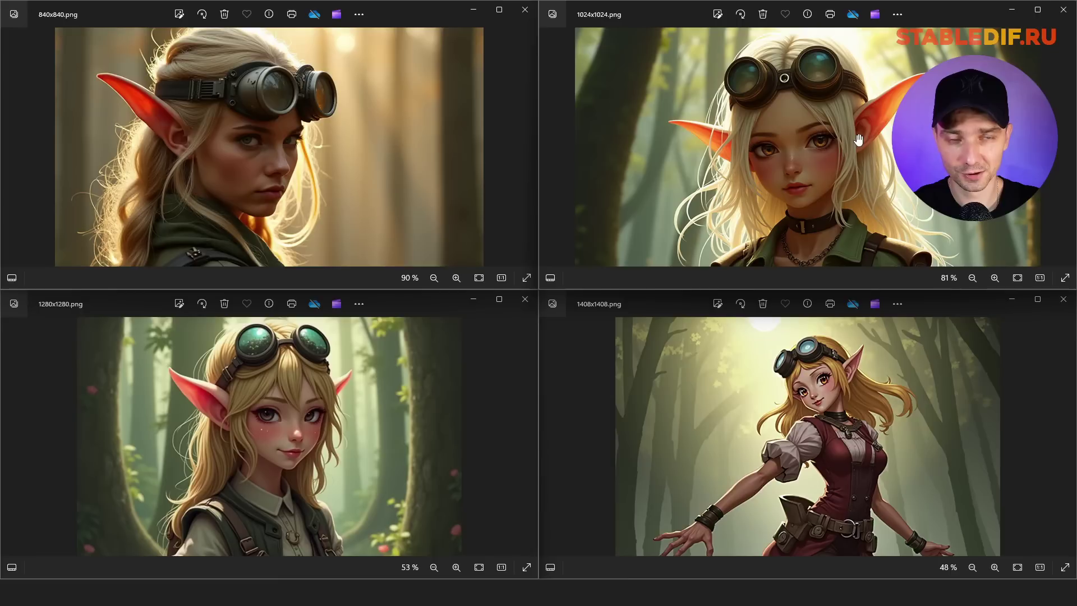
# - Examine the elf's face, goggles and hair in 1280x1280.png at close range, up to 100 %
pyautogui.moveTo(255, 432); pyautogui.dragTo(263, 424)
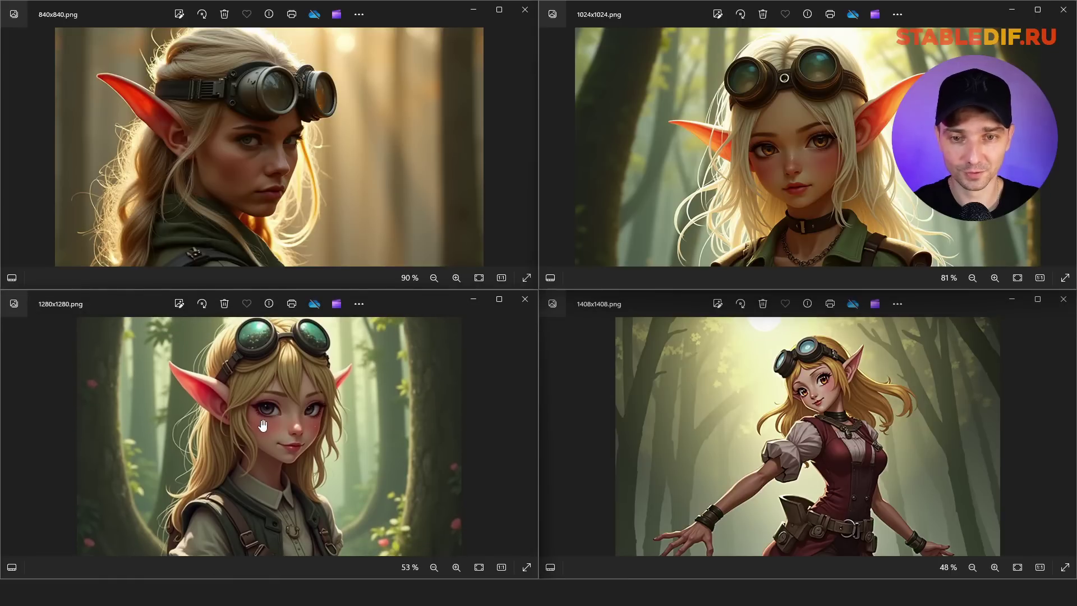
pyautogui.scroll(-1, 285, 421)
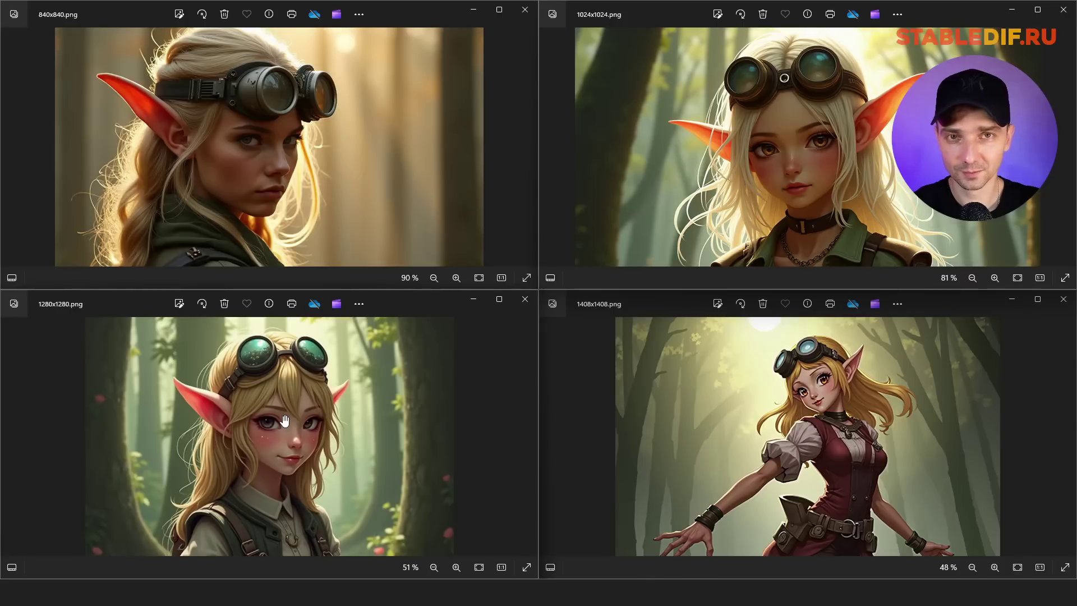
pyautogui.scroll(5, 285, 421)
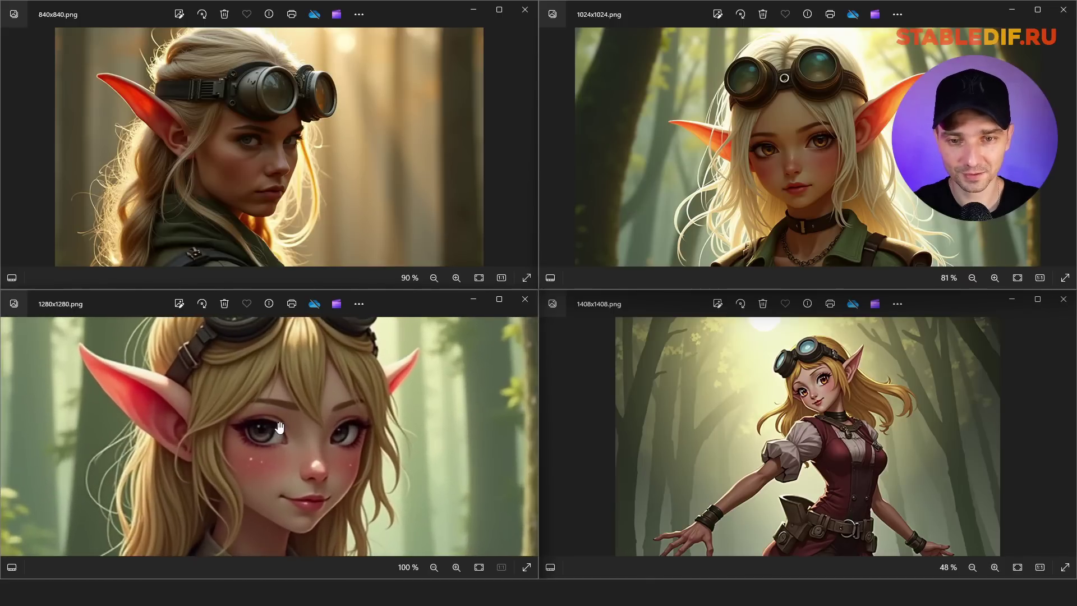
pyautogui.moveTo(287, 420); pyautogui.dragTo(279, 438)
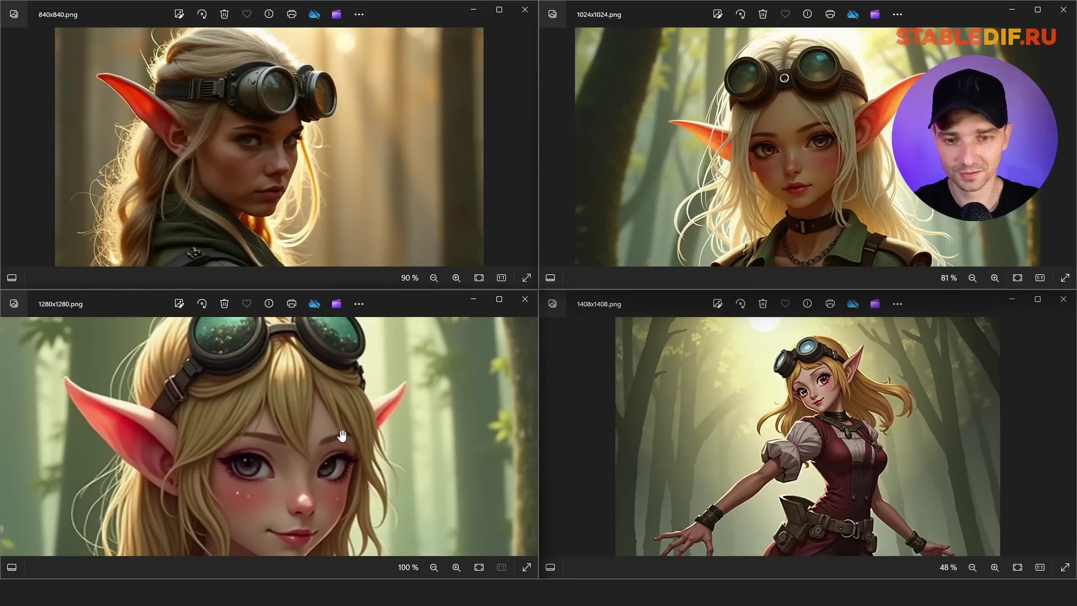
pyautogui.scroll(-2, 336, 437)
pyautogui.scroll(-2, 344, 449)
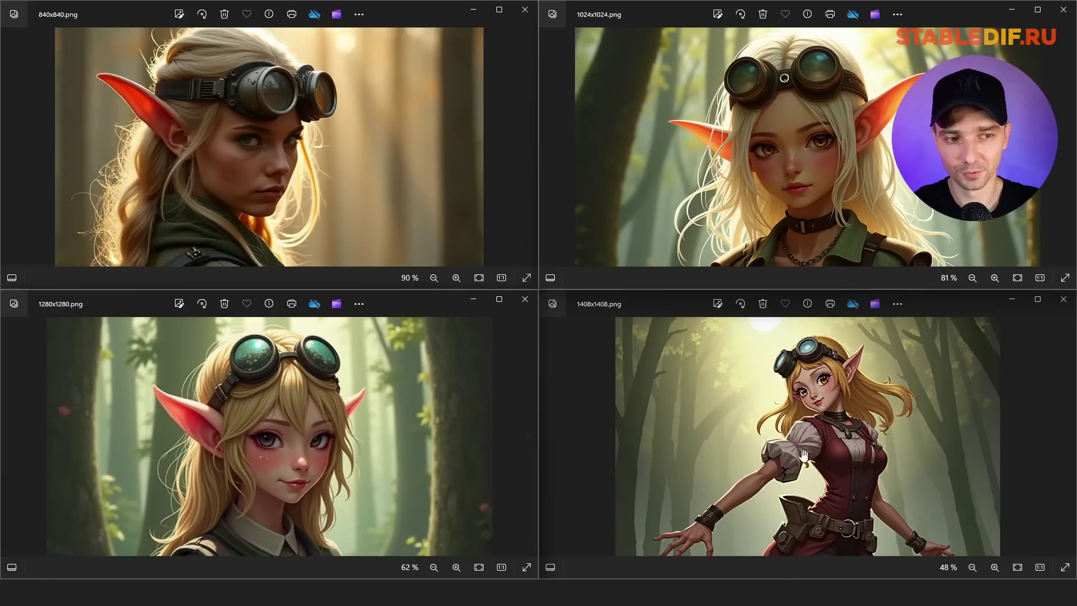
# - Compare the facial detail of the elf in 1408x1408.png with 1024x1024.png at close range
pyautogui.scroll(3, 898, 402)
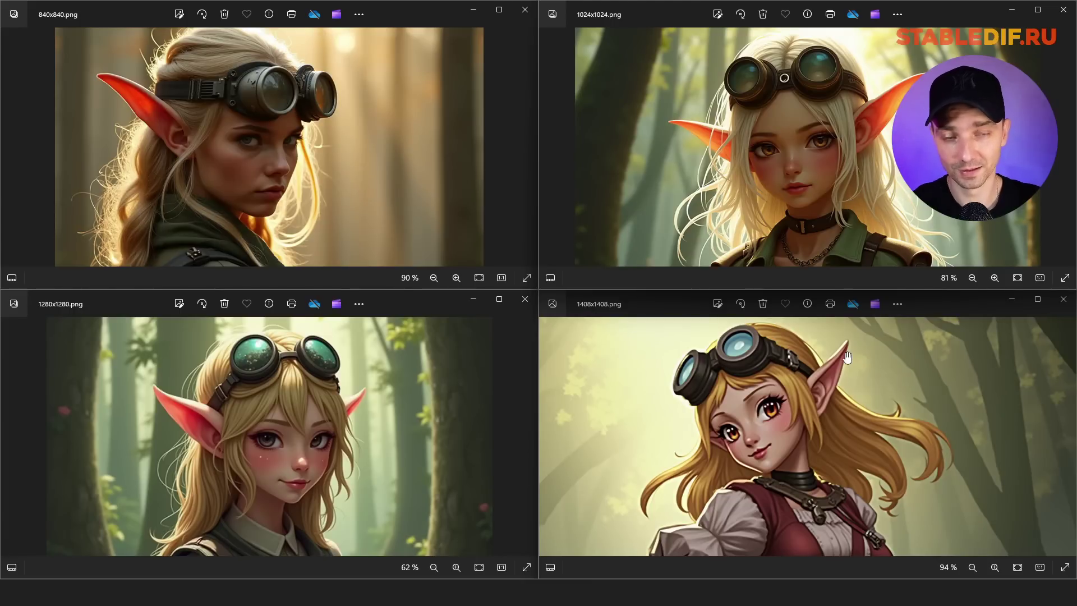
pyautogui.scroll(1, 792, 351)
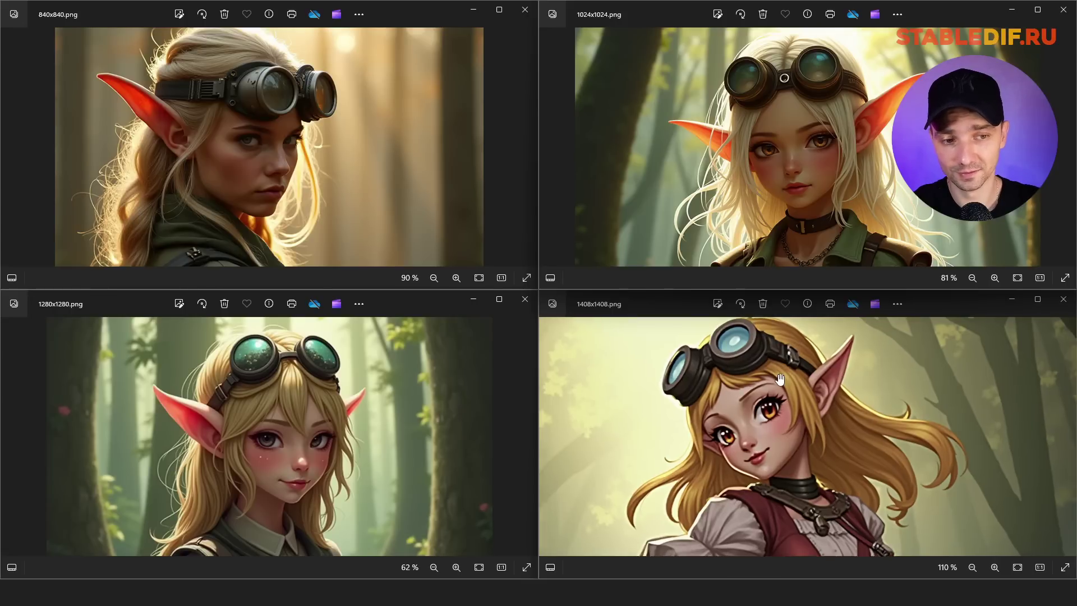
pyautogui.scroll(2, 780, 384)
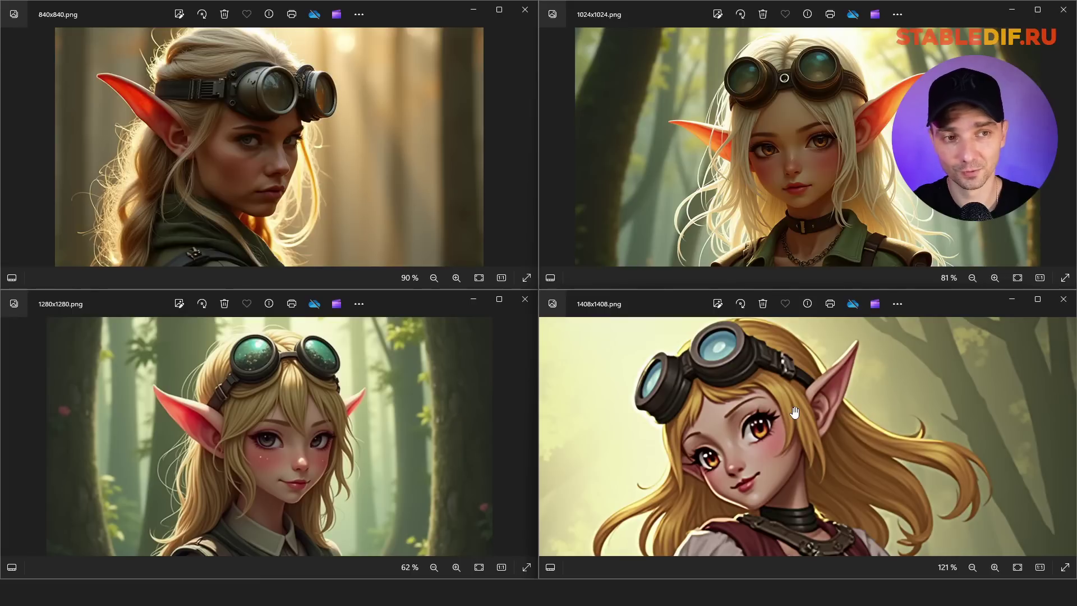
pyautogui.scroll(3, 818, 122)
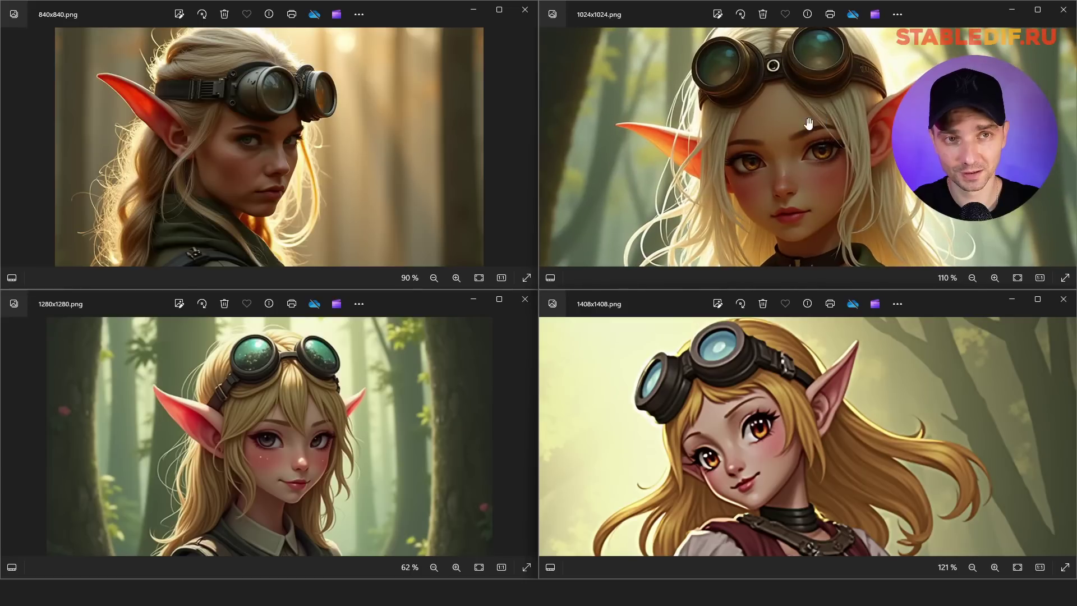
pyautogui.moveTo(793, 132); pyautogui.dragTo(786, 136)
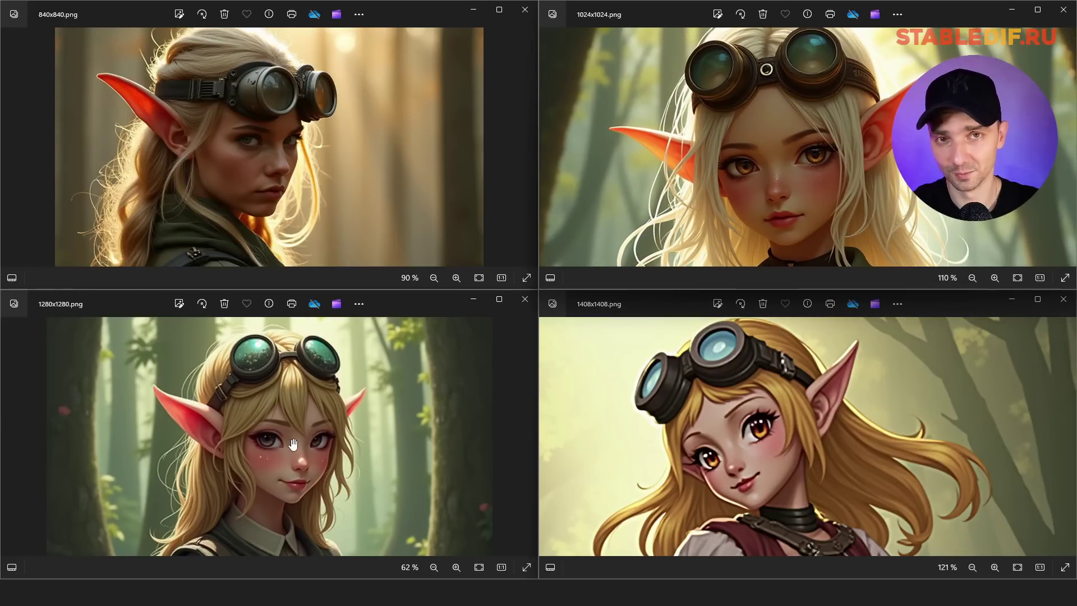
pyautogui.moveTo(796, 150); pyautogui.dragTo(791, 154)
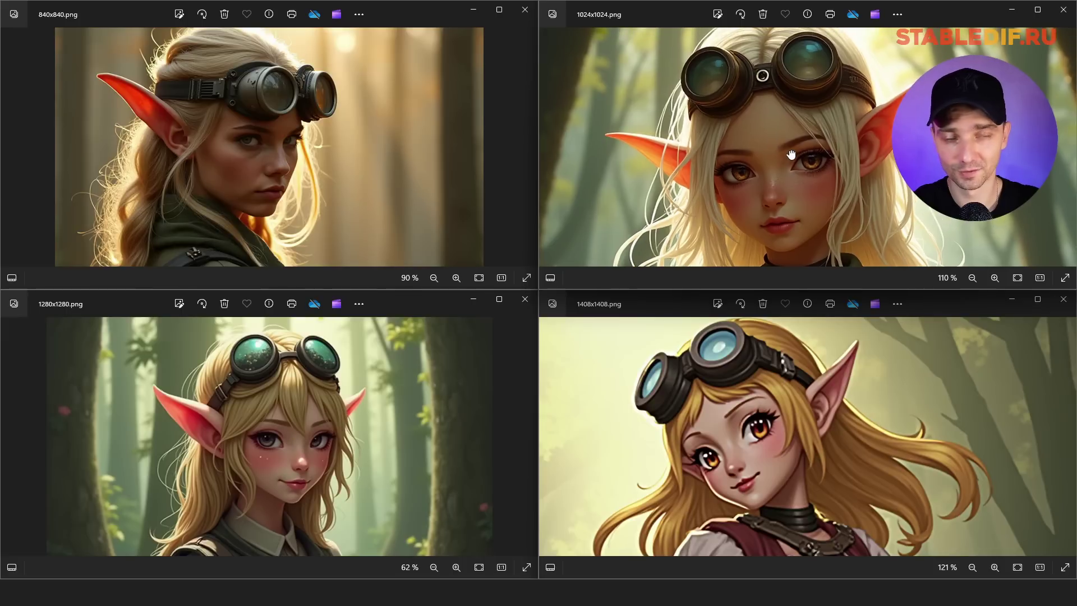
pyautogui.scroll(2, 235, 139)
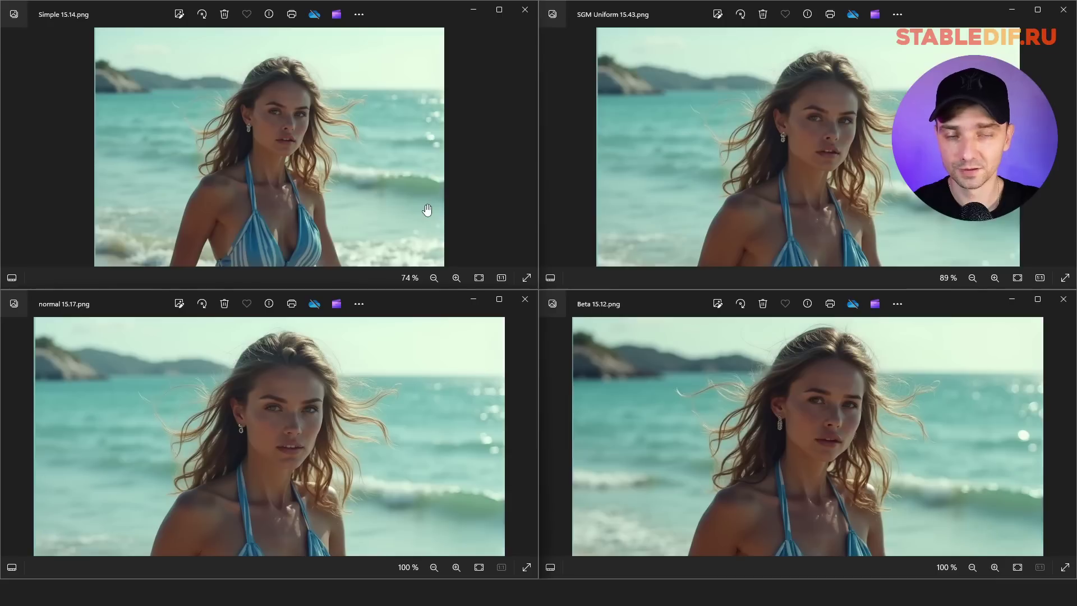
# - Compare the beach portraits rendered with the Simple, SGM Uniform, normal and Beta schedulers, enlarging the Simple one to match
pyautogui.scroll(1, 318, 112)
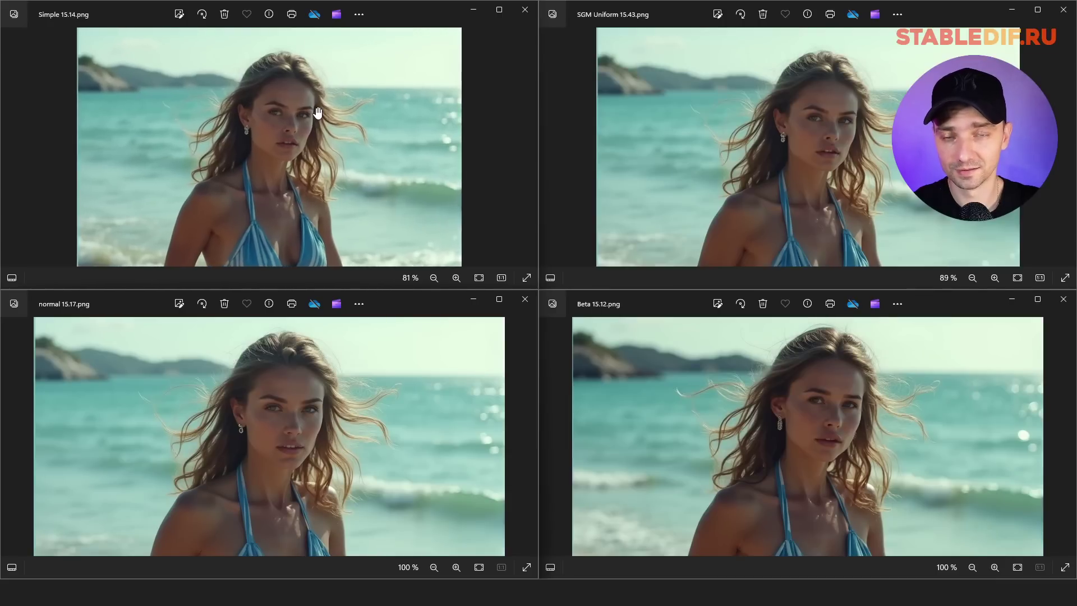
pyautogui.scroll(1, 317, 113)
pyautogui.scroll(1, 334, 132)
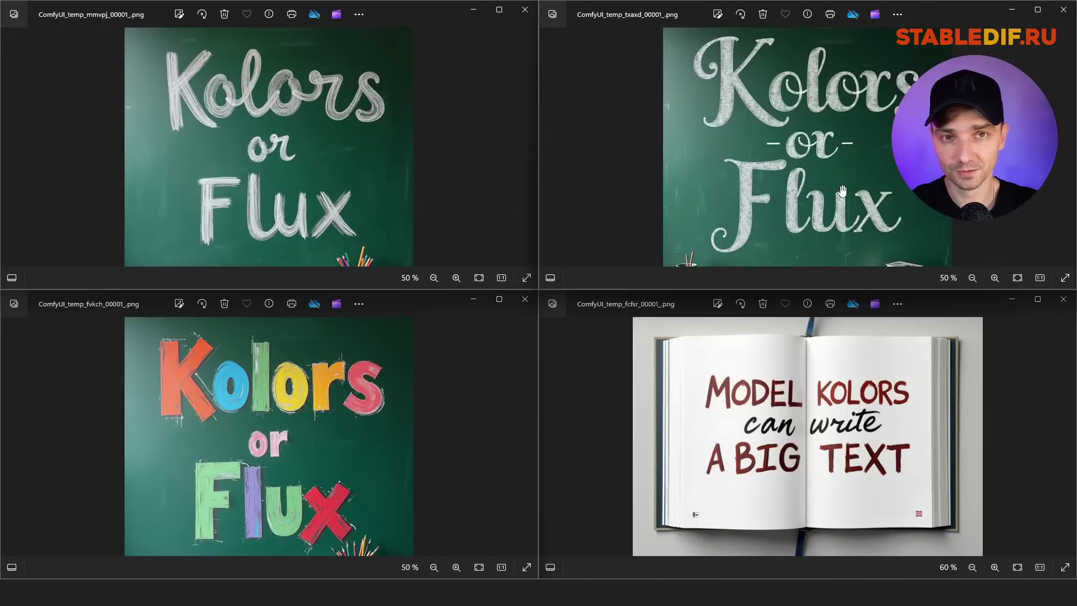
# - Load the workflow from the ornate chalk "Kolors or Flux" image into ComfyUI and review its Chopin Script prompt against the picture
pyautogui.scroll(3, 841, 387)
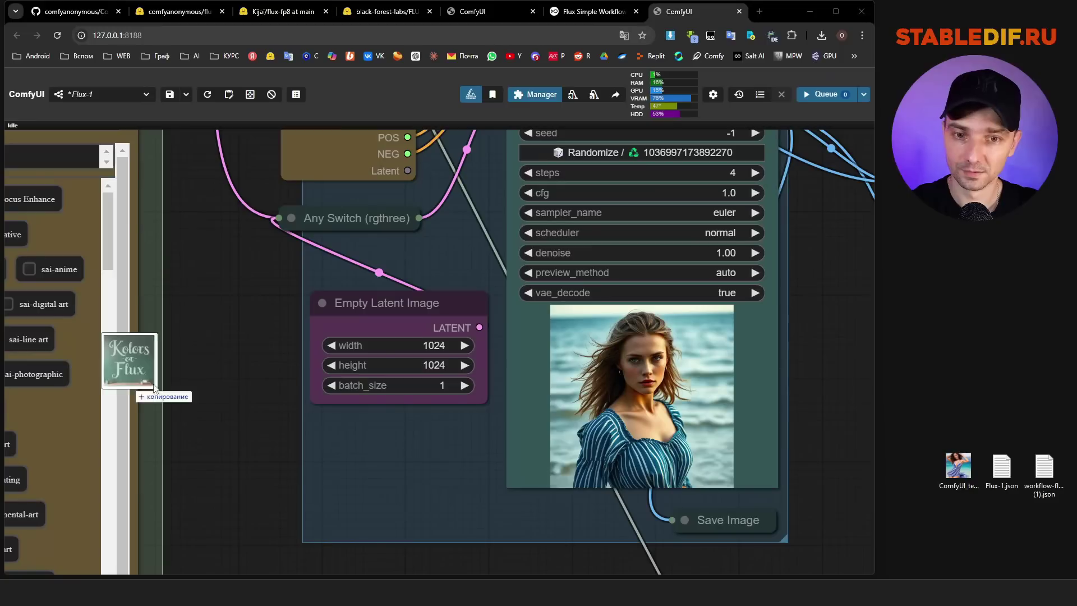
pyautogui.moveTo(129, 359); pyautogui.dragTo(225, 289)
pyautogui.scroll(-3, 365, 206)
pyautogui.scroll(15, 347, 303)
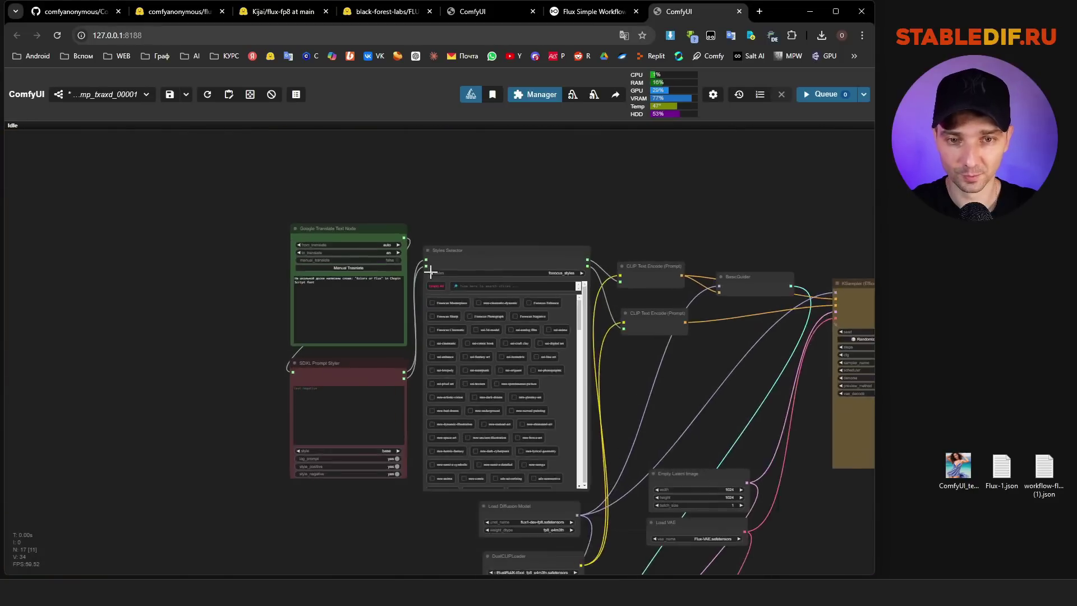
pyautogui.moveTo(179, 238); pyautogui.dragTo(0, 271)
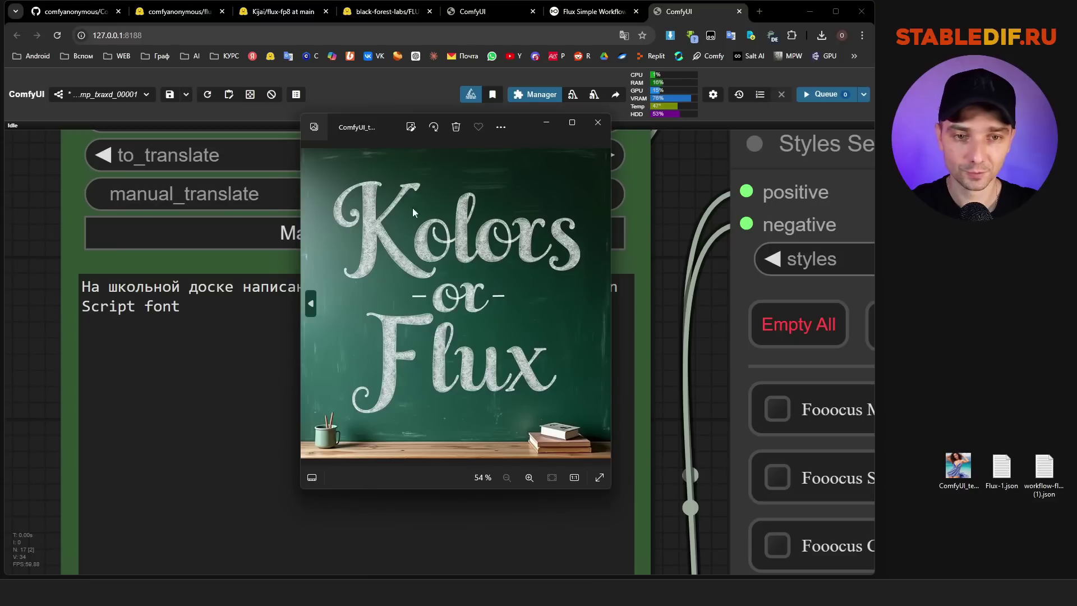
pyautogui.click(598, 125)
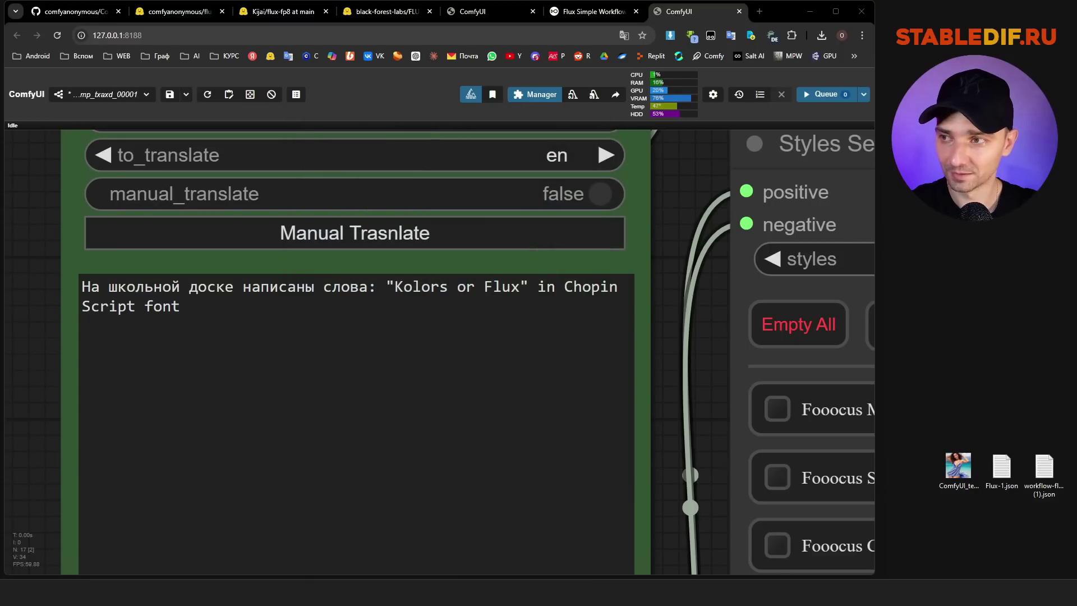
# - Inspect the prompt in the mmvpj_00001 workflow's Google Translate Text Node and highlight the word "cursive"
pyautogui.moveTo(301, 348); pyautogui.dragTo(310, 366)
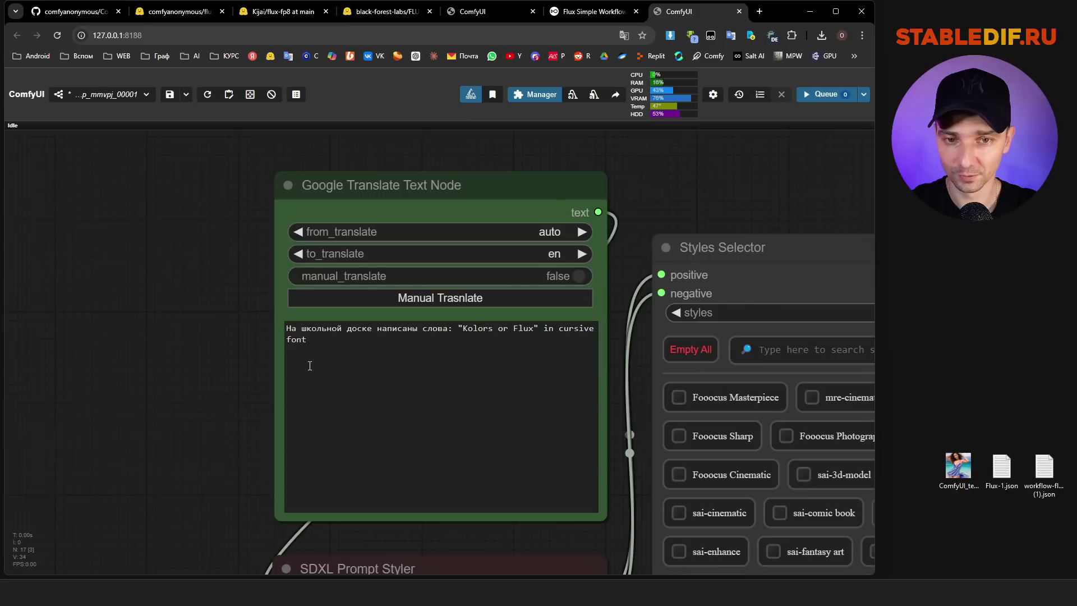
pyautogui.scroll(5, 564, 362)
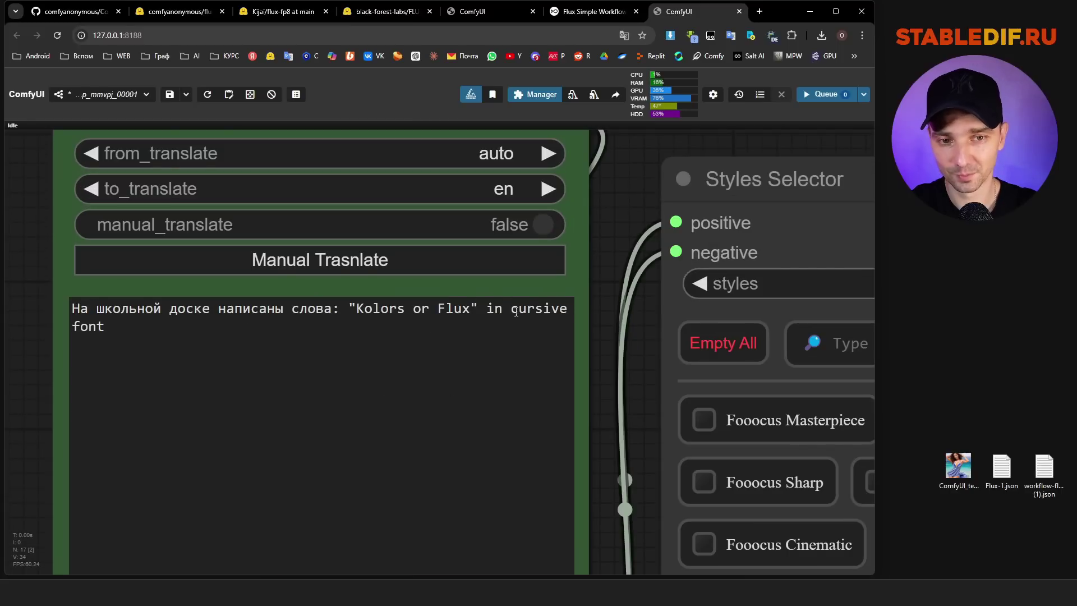
pyautogui.moveTo(514, 308); pyautogui.dragTo(572, 312)
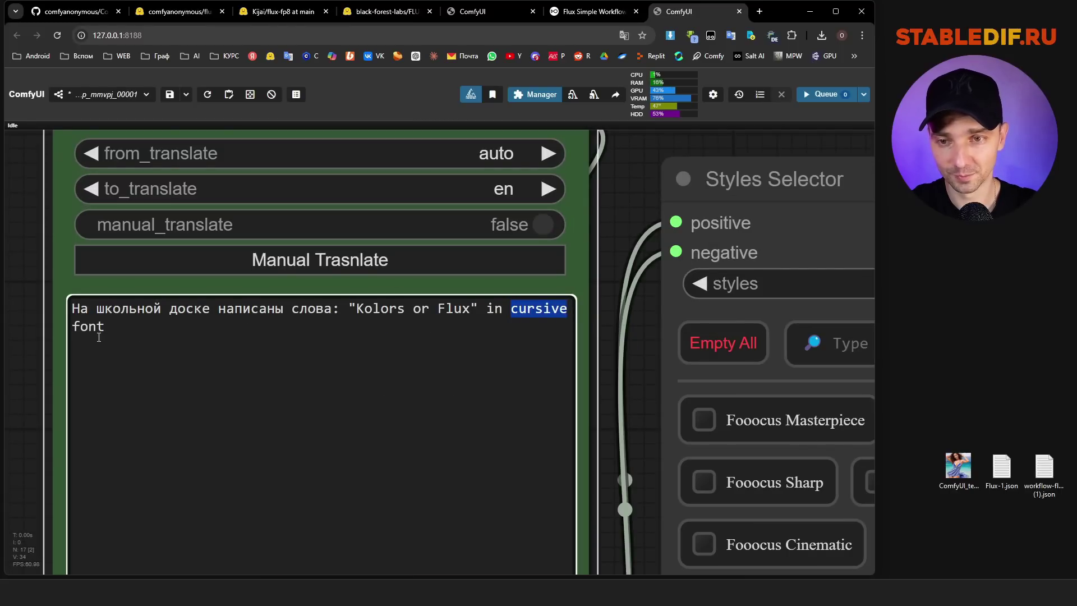
# - Load the workflow of the colourful "Kolors or Flux" image and highlight "Painty" in its Google Translate Text Node prompt
pyautogui.hotkey('alt', 'Tab')
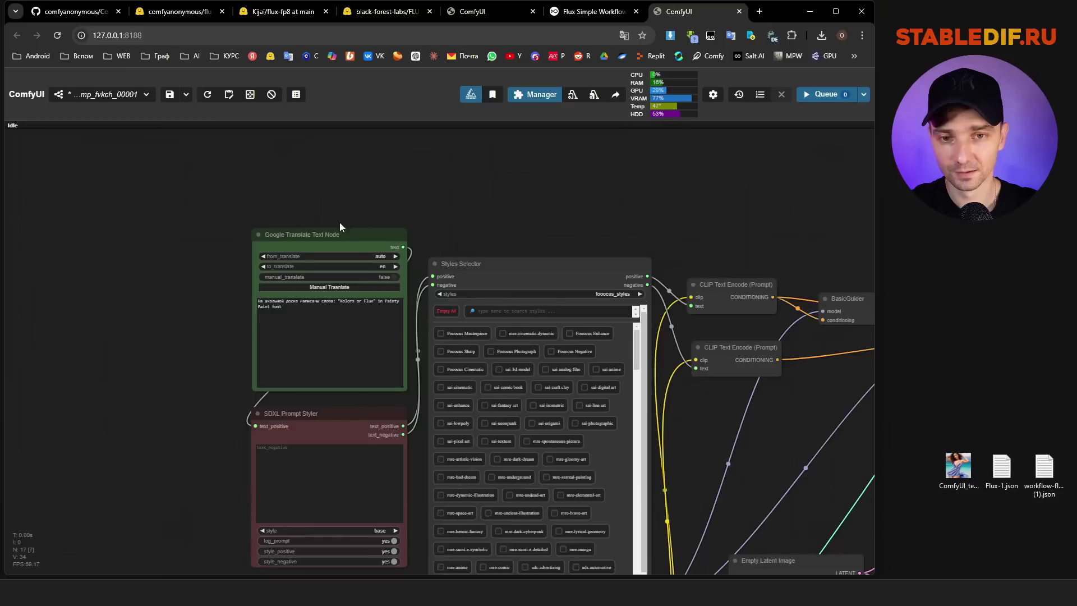
pyautogui.scroll(10, 339, 225)
pyautogui.moveTo(500, 348); pyautogui.dragTo(541, 349)
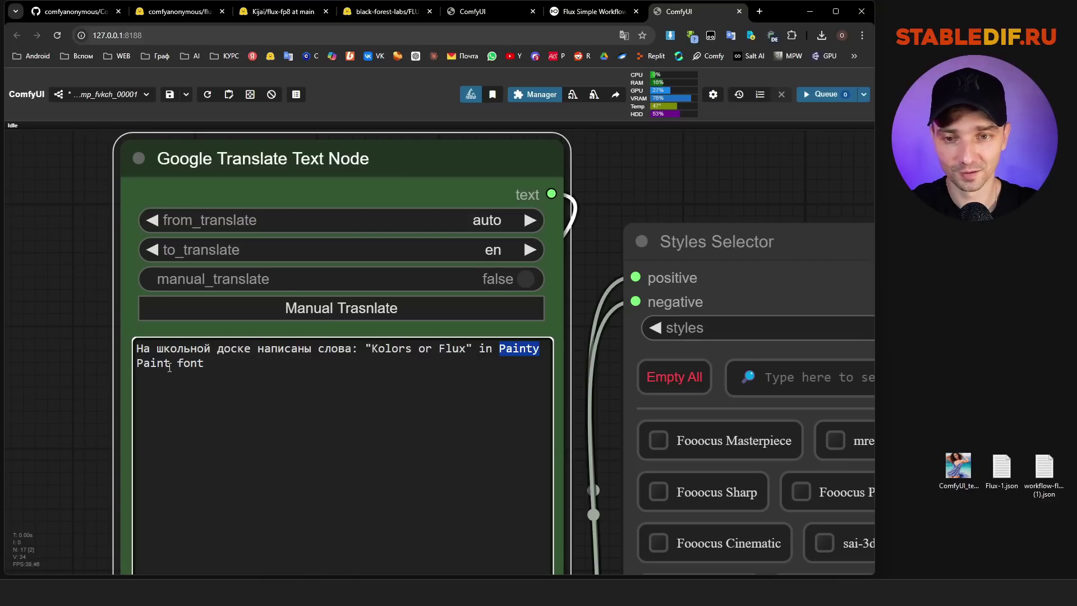
pyautogui.moveTo(686, 190); pyautogui.dragTo(614, 206)
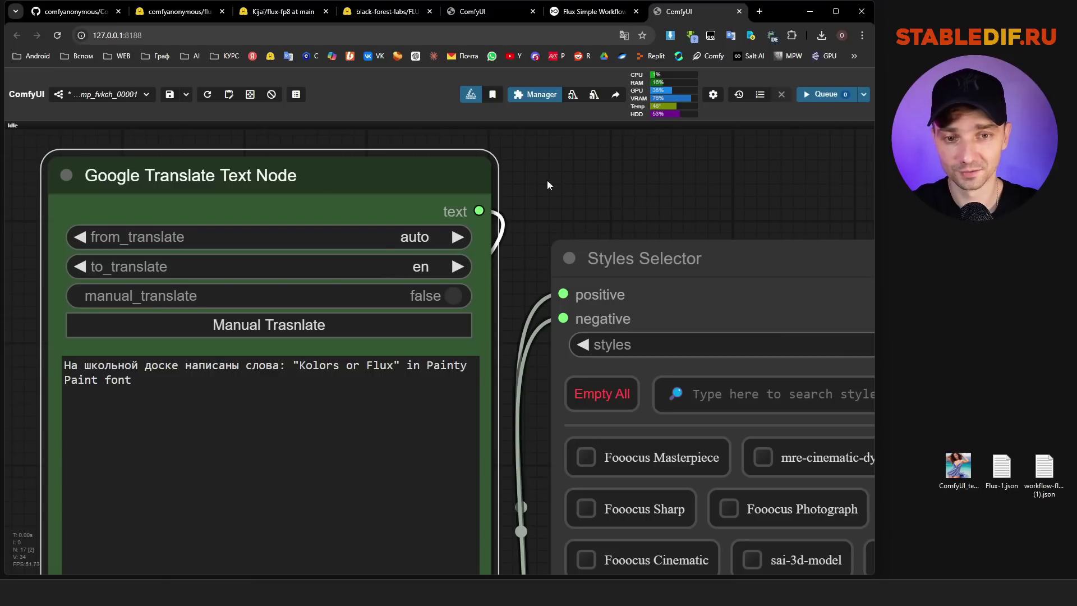
pyautogui.scroll(-3, 547, 179)
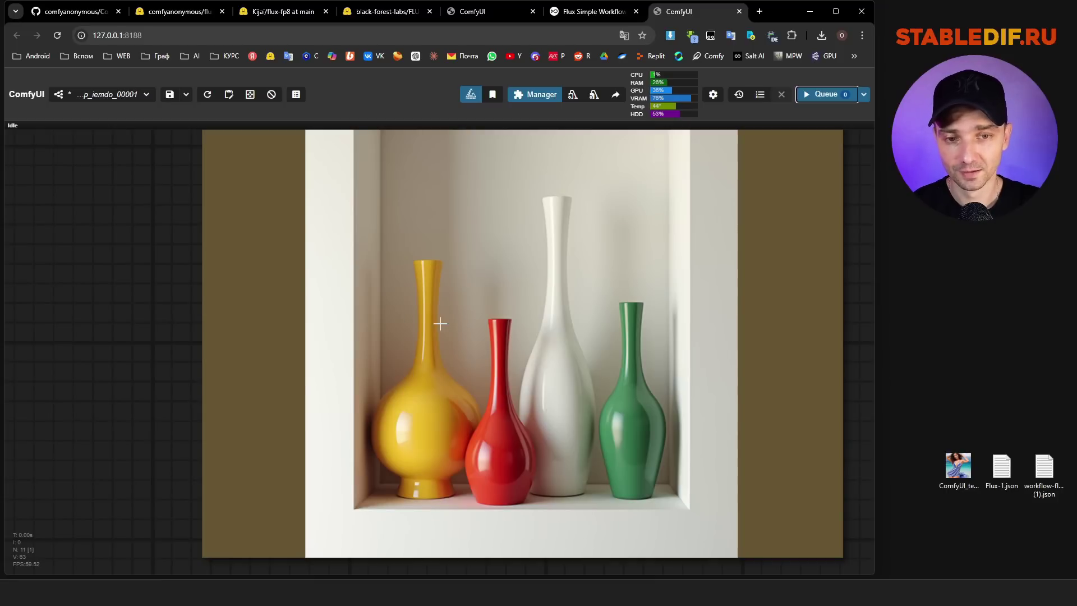
# - Examine the rendered coloured vases, the overall node layout and the prompt node of the iemdo_00001 workflow
pyautogui.scroll(-10, 726, 392)
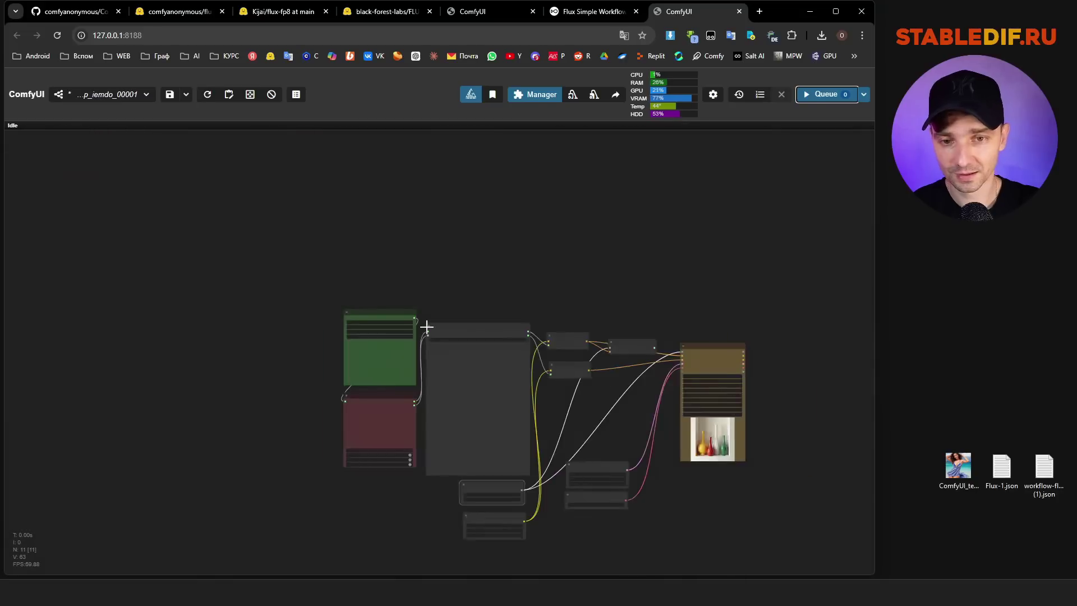
pyautogui.scroll(20, 427, 327)
pyautogui.moveTo(196, 325); pyautogui.dragTo(56, 306)
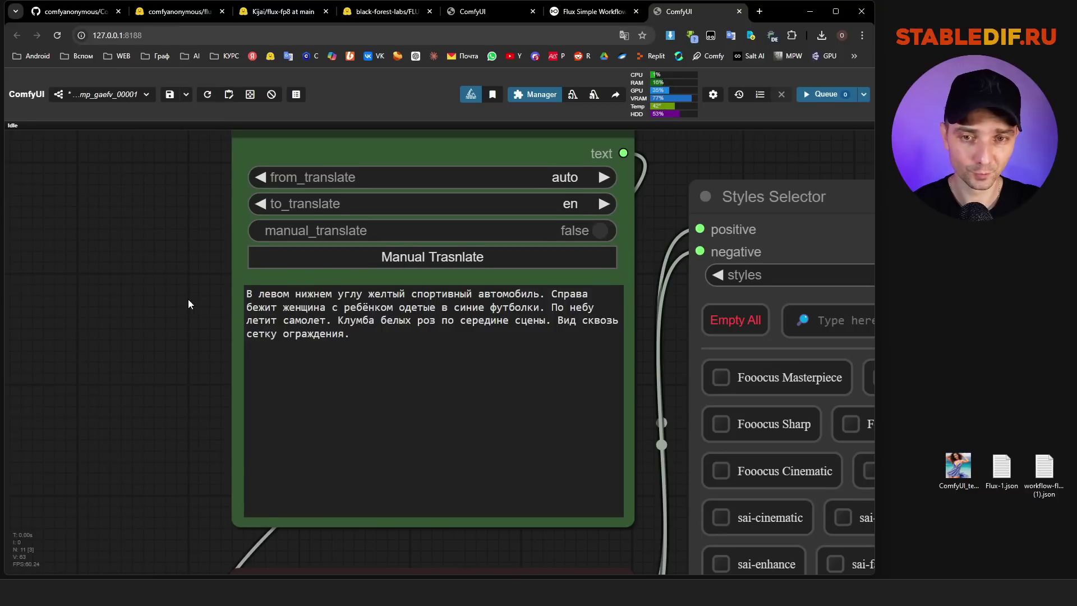
# - Read the Russian prompt describing a yellow sports car scene in the gaefv_00001 workflow's Google Translate Text Node
pyautogui.moveTo(188, 298); pyautogui.dragTo(122, 294)
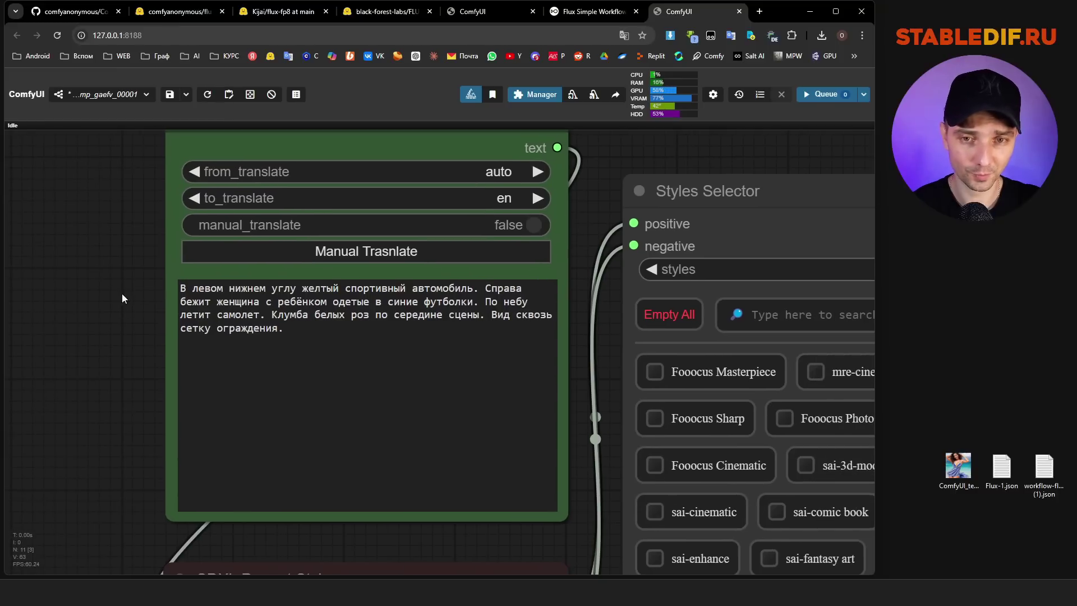
pyautogui.scroll(2, 135, 285)
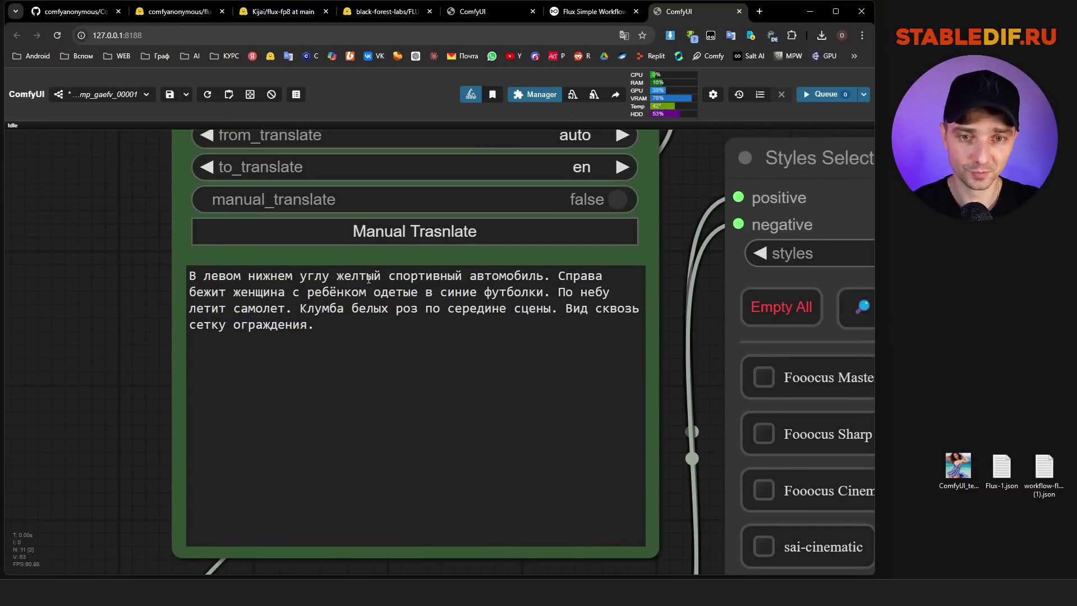